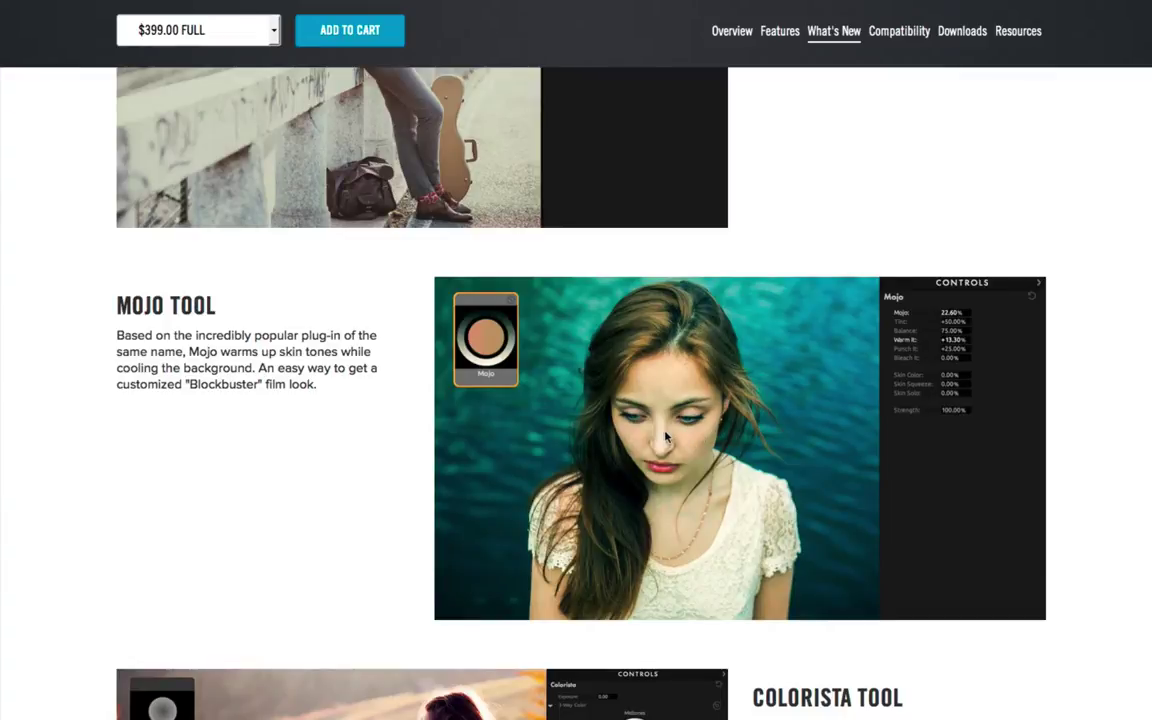
- Examine the What's New section of the Magic Bullet Looks 3 product page, from the Mojo and Colorista tools back to the title
scroll(665, 432, "down", 3)
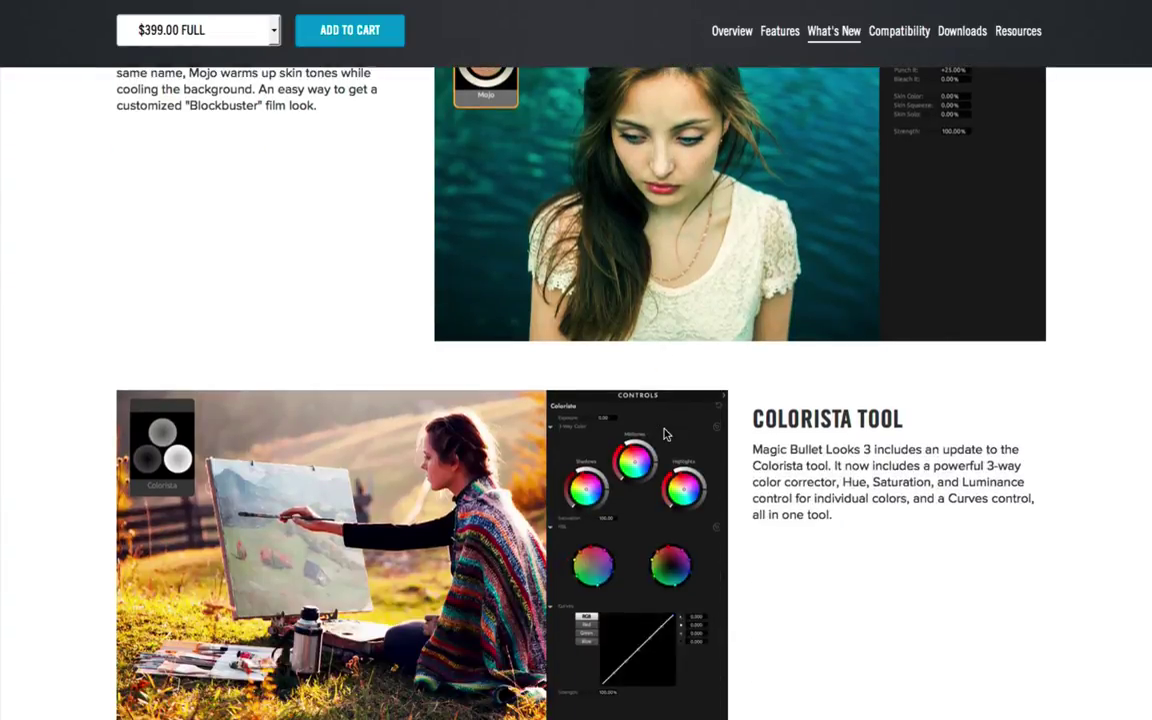
scroll(828, 535, "down", 1)
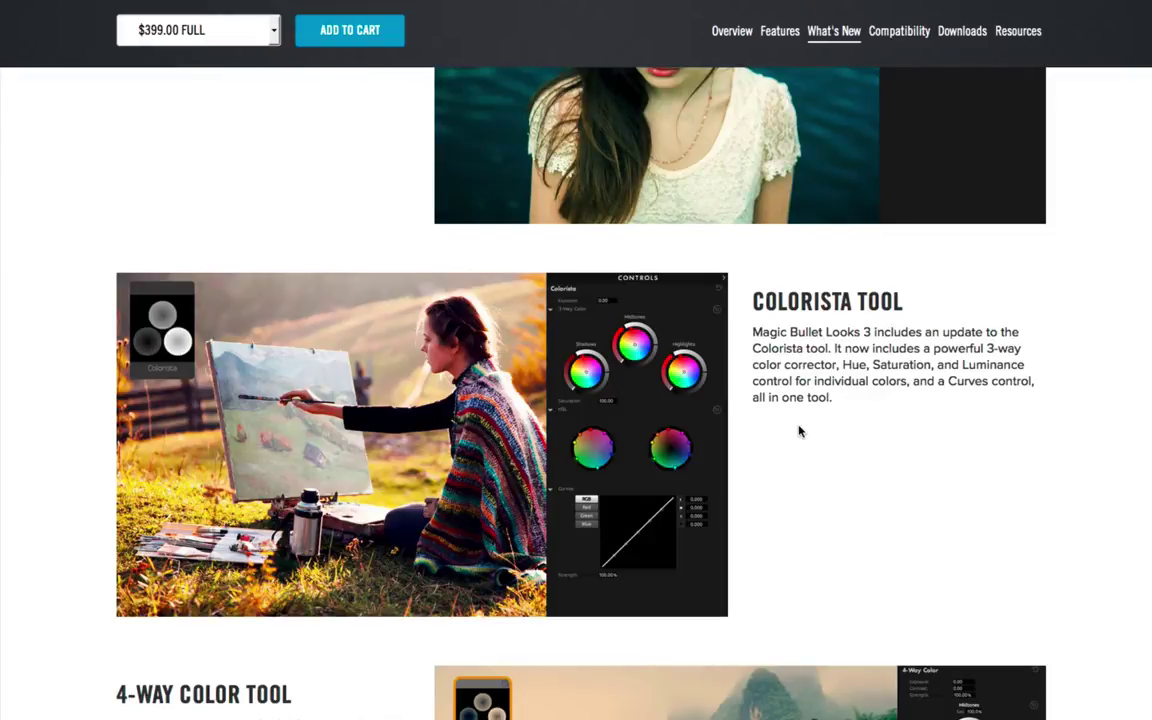
scroll(799, 431, "up", 20)
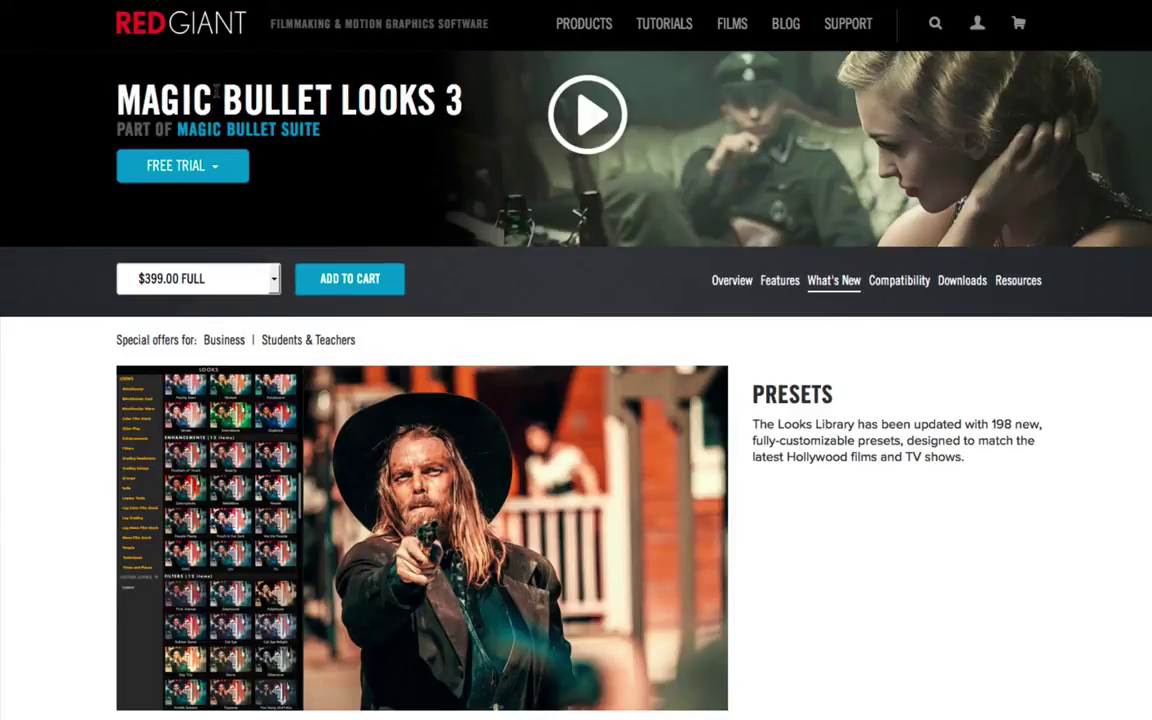
left_click_drag(220, 88, 384, 92)
left_click(384, 92)
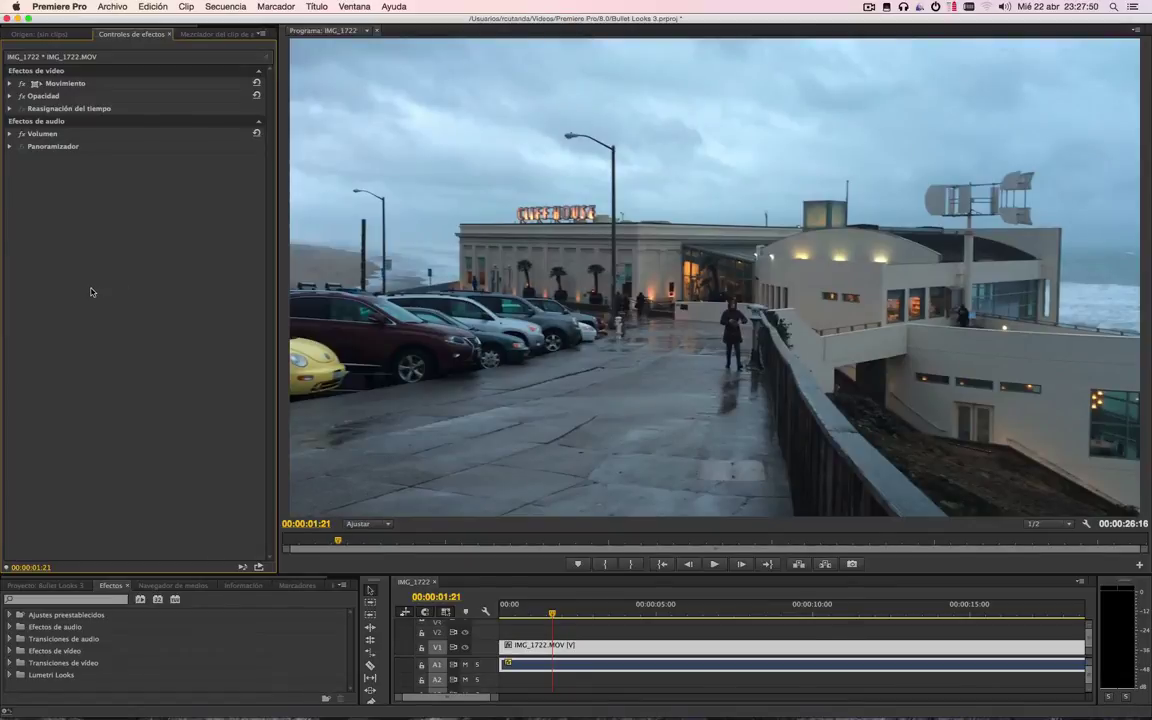
- Switch to Premiere Pro, apply the Magic Bullet Looks effect to the IMG_1722.MOV clip on V1, and open and cancel its look editor
left_click(87, 600)
type("bull")
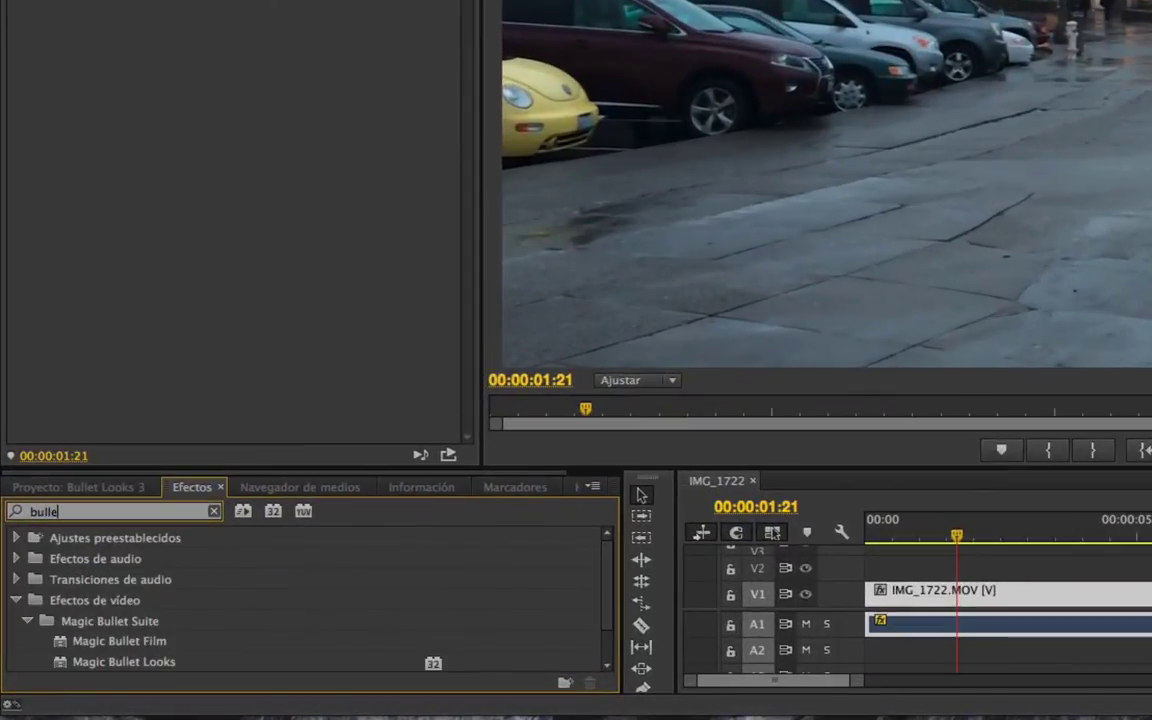
type("e")
left_click(92, 622)
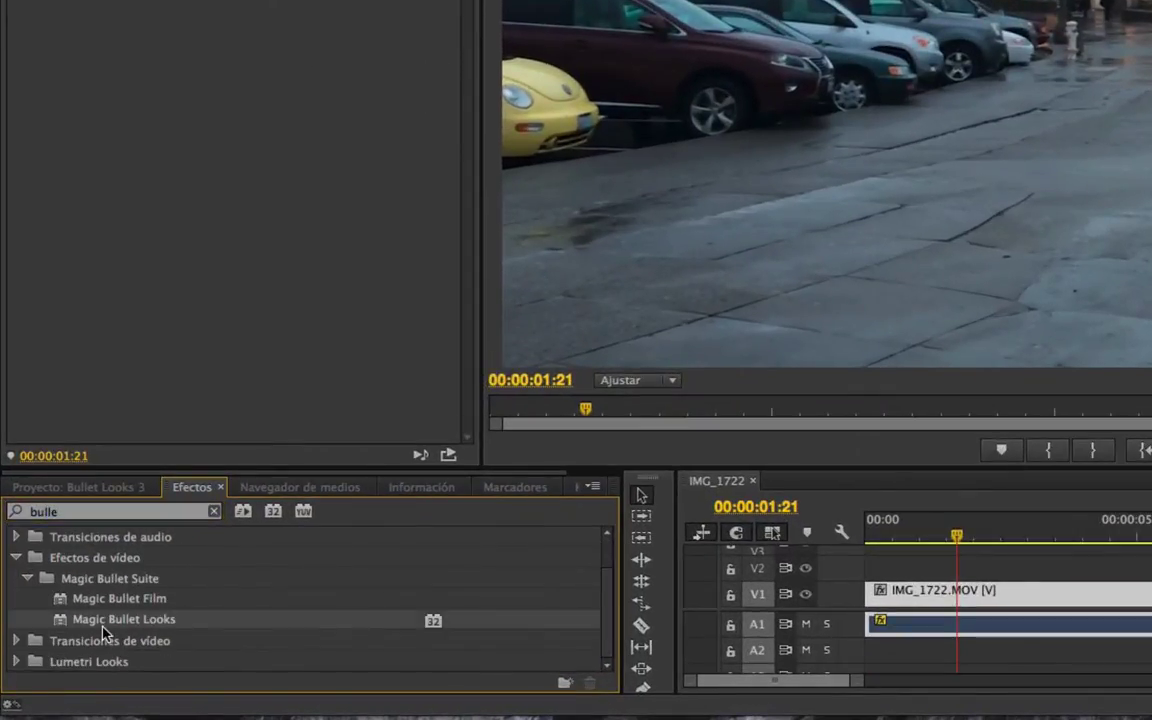
left_click_drag(88, 625, 915, 595)
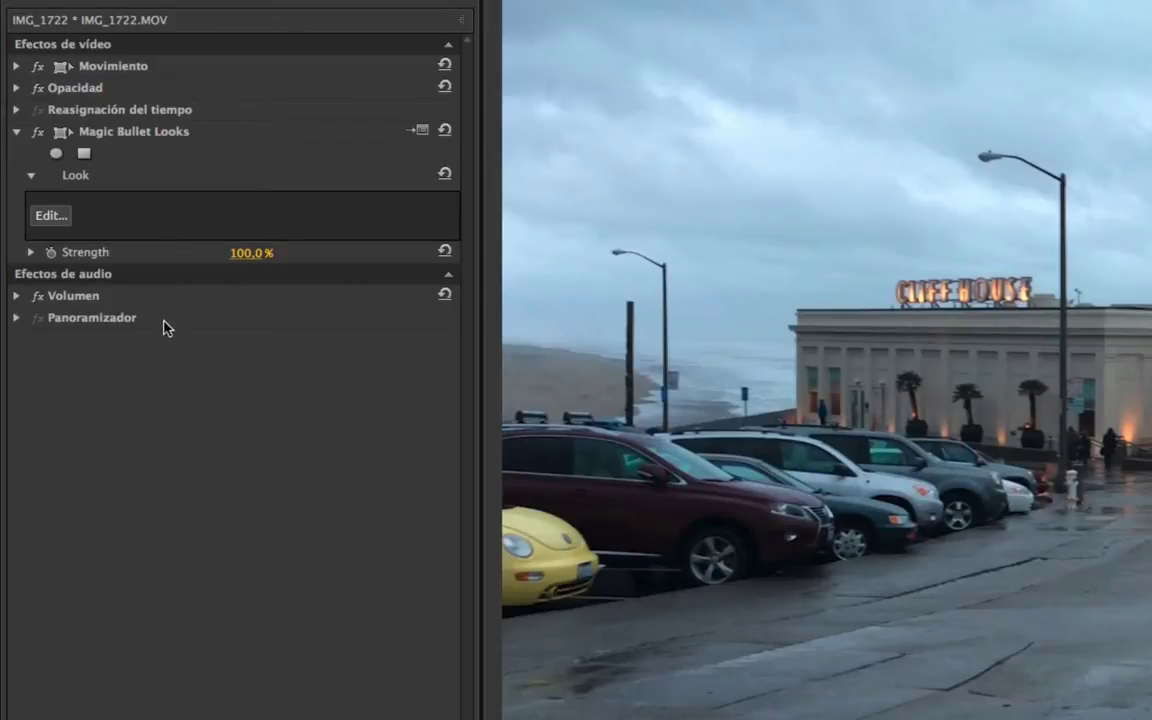
left_click(54, 218)
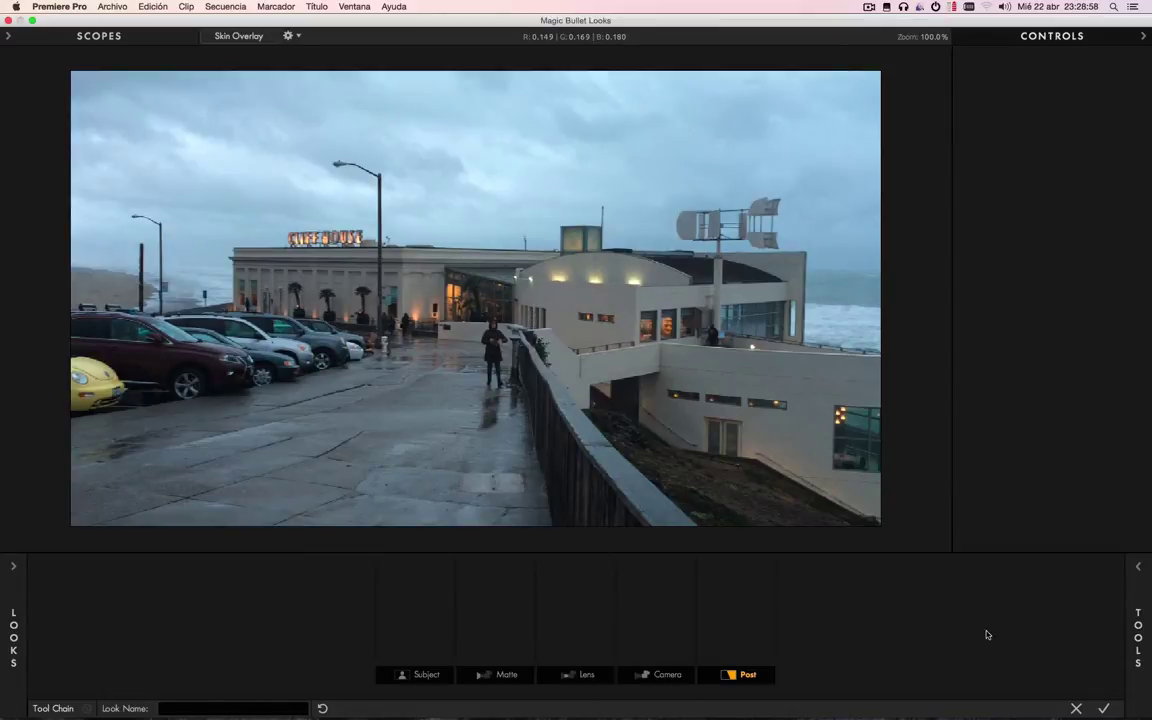
left_click(1076, 709)
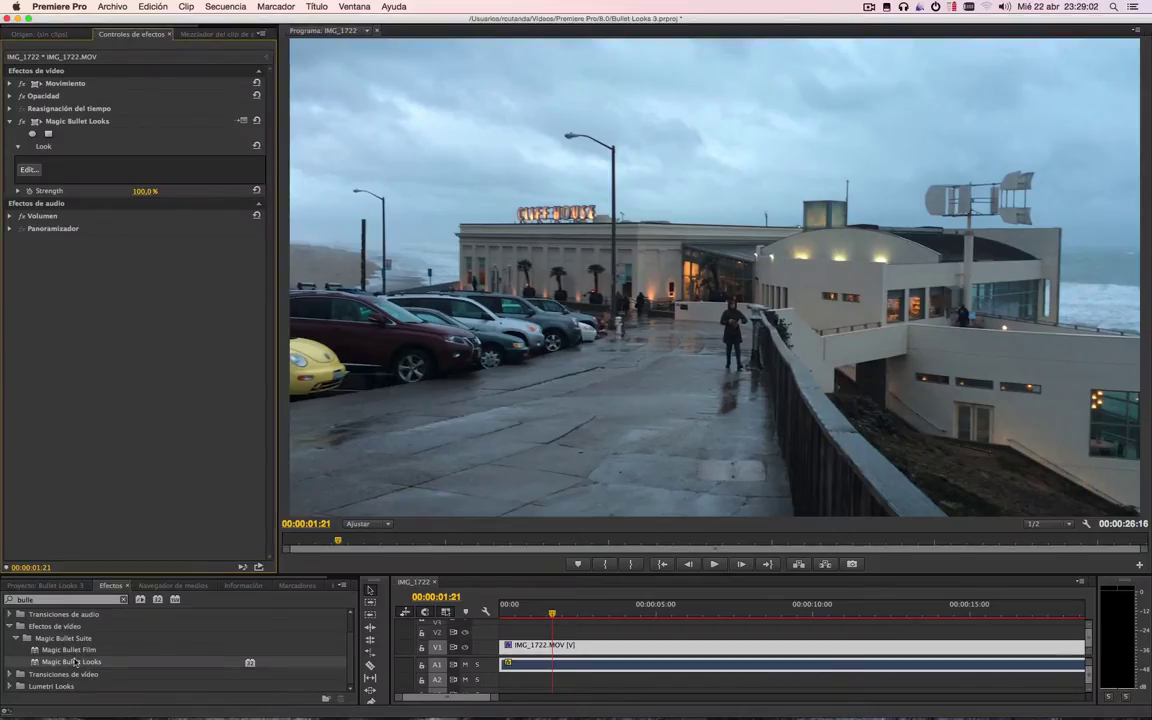
- Search the effects for "coloris" and add Colorista III to the clip below Magic Bullet Looks
left_click(43, 649)
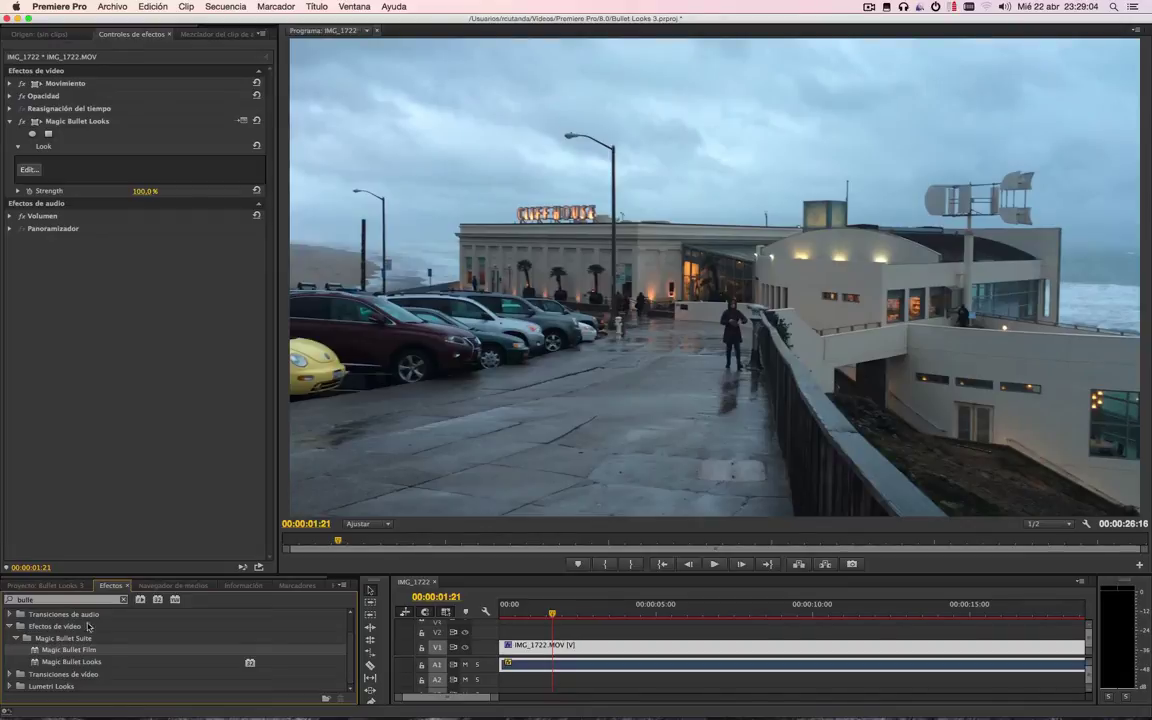
left_click(8, 600)
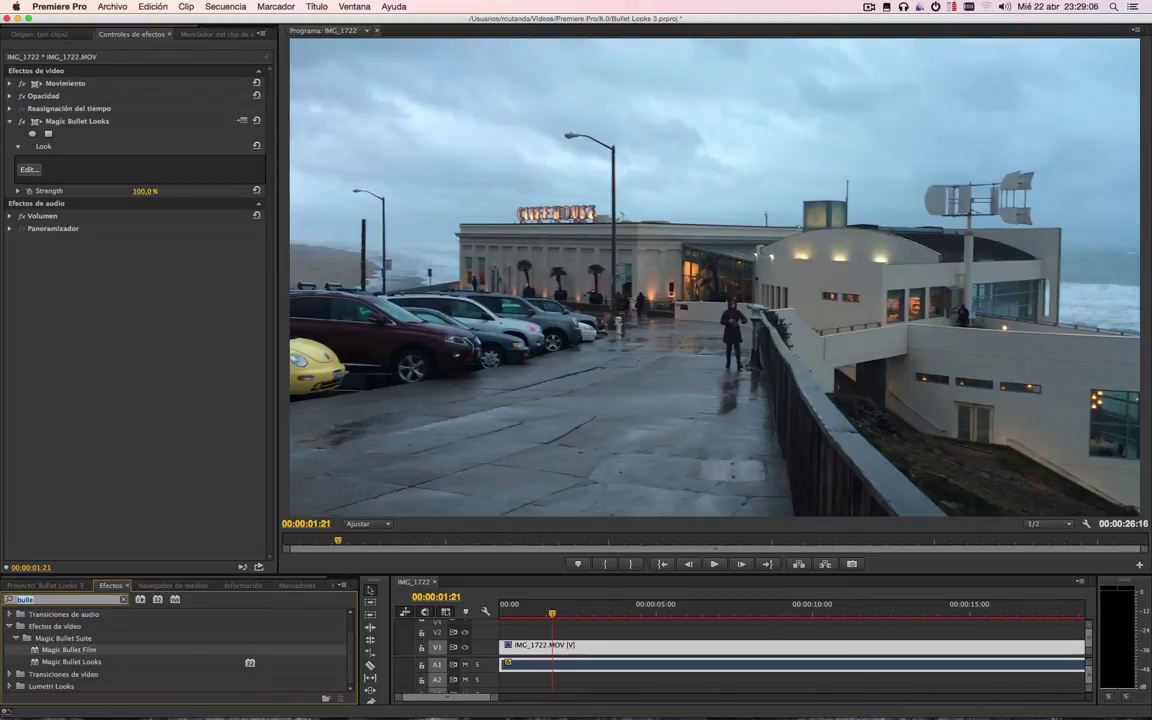
type("ci")
key("BackSpace")
type("oloris")
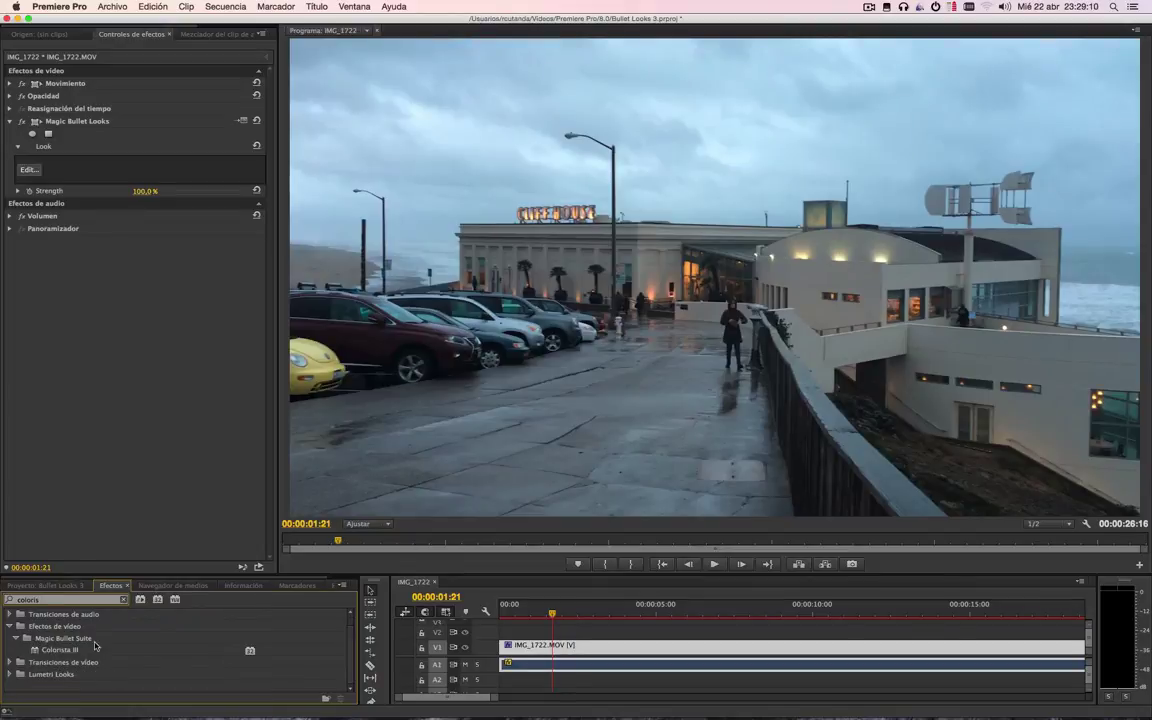
left_click_drag(58, 652, 64, 190)
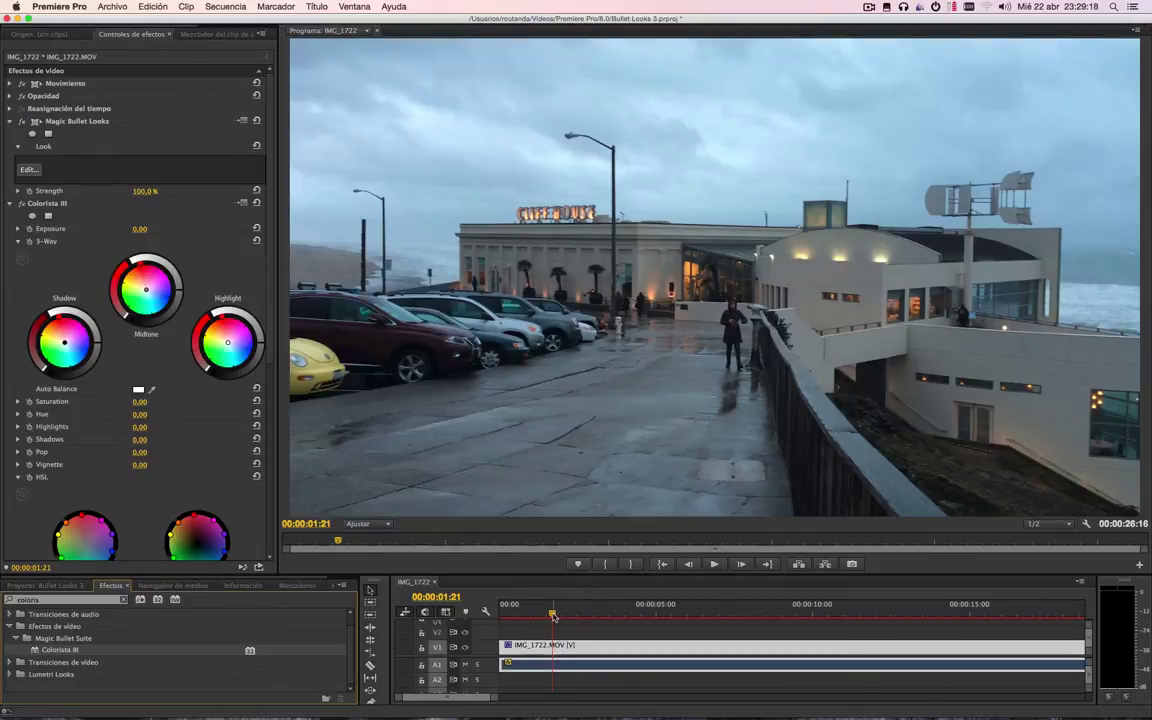
- Look through the Colorista III wheels, HSL and curves controls, and remove the Colorista III effect from the clip
scroll(133, 258, "down", 5)
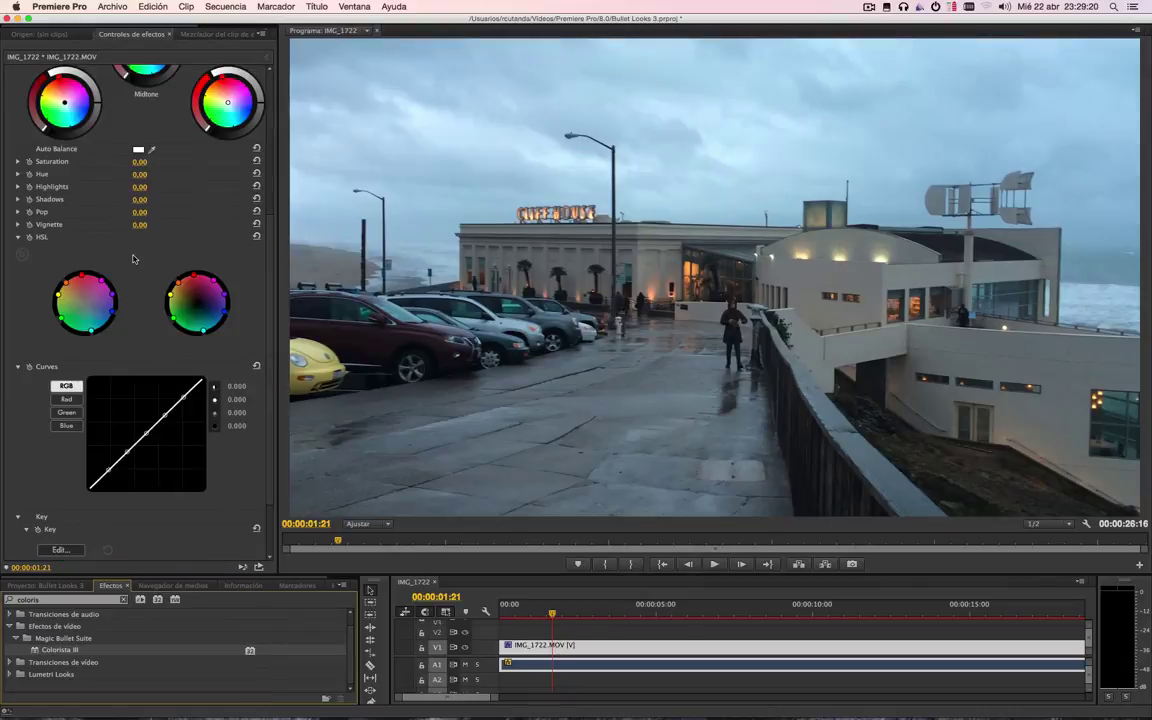
scroll(133, 258, "up", 5)
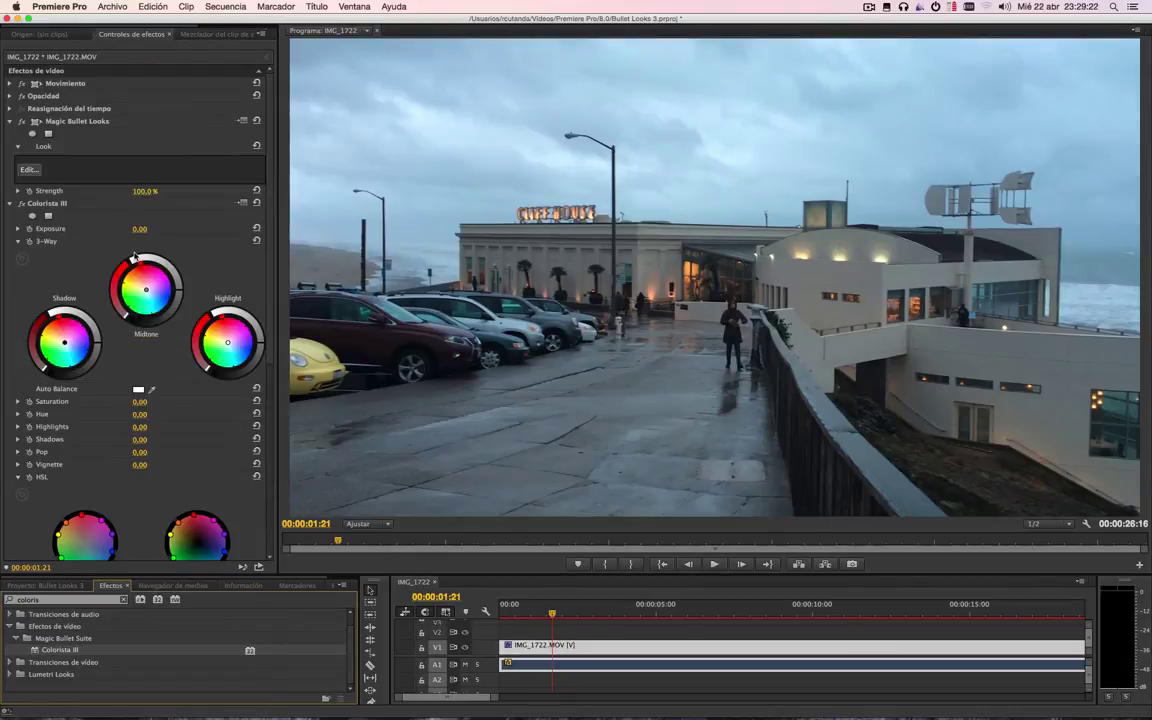
scroll(136, 255, "down", 5)
scroll(136, 255, "up", 5)
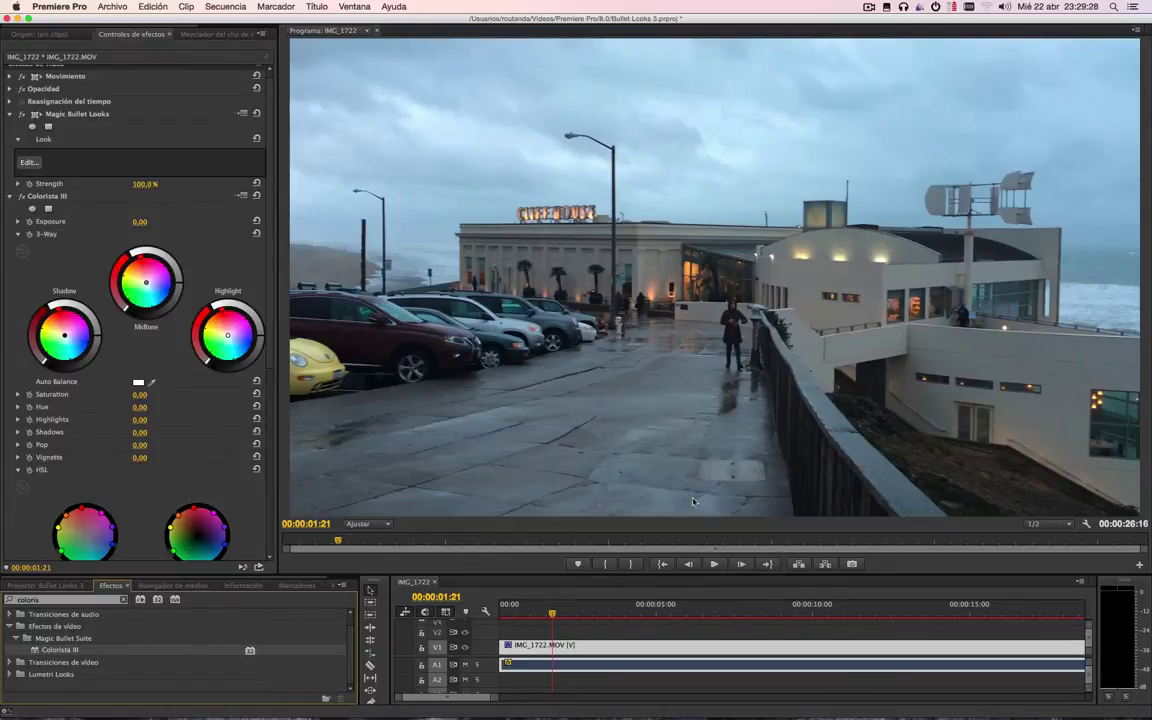
left_click_drag(674, 614, 515, 610)
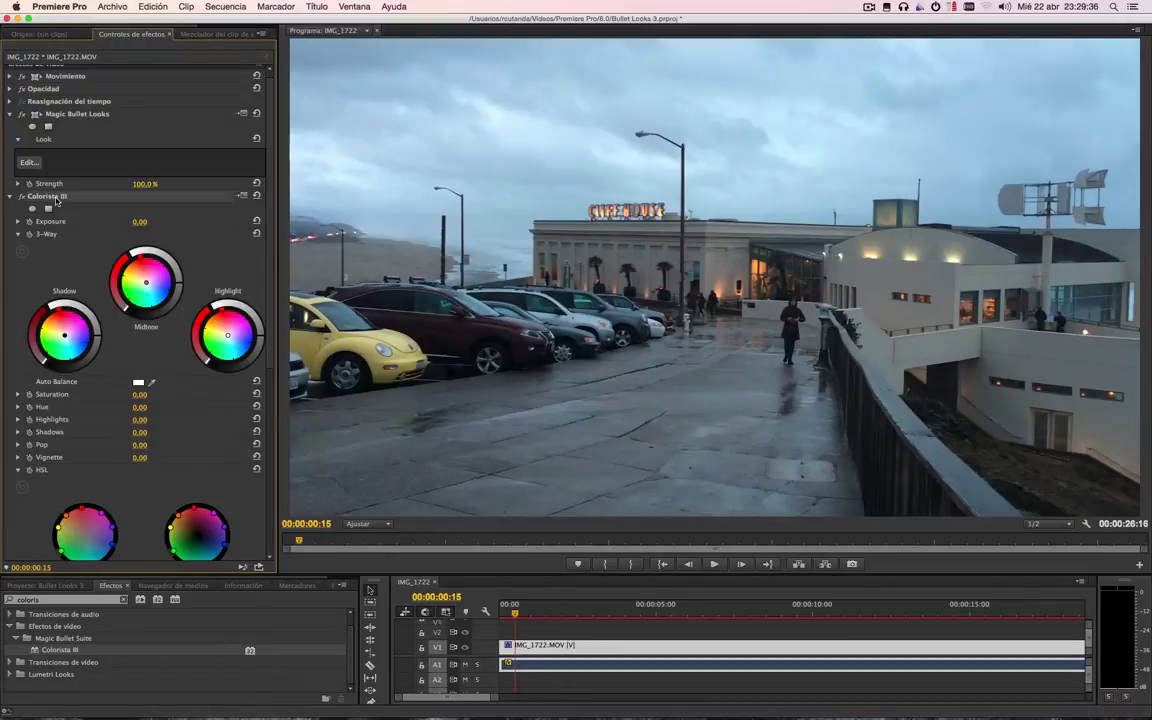
key("Delete")
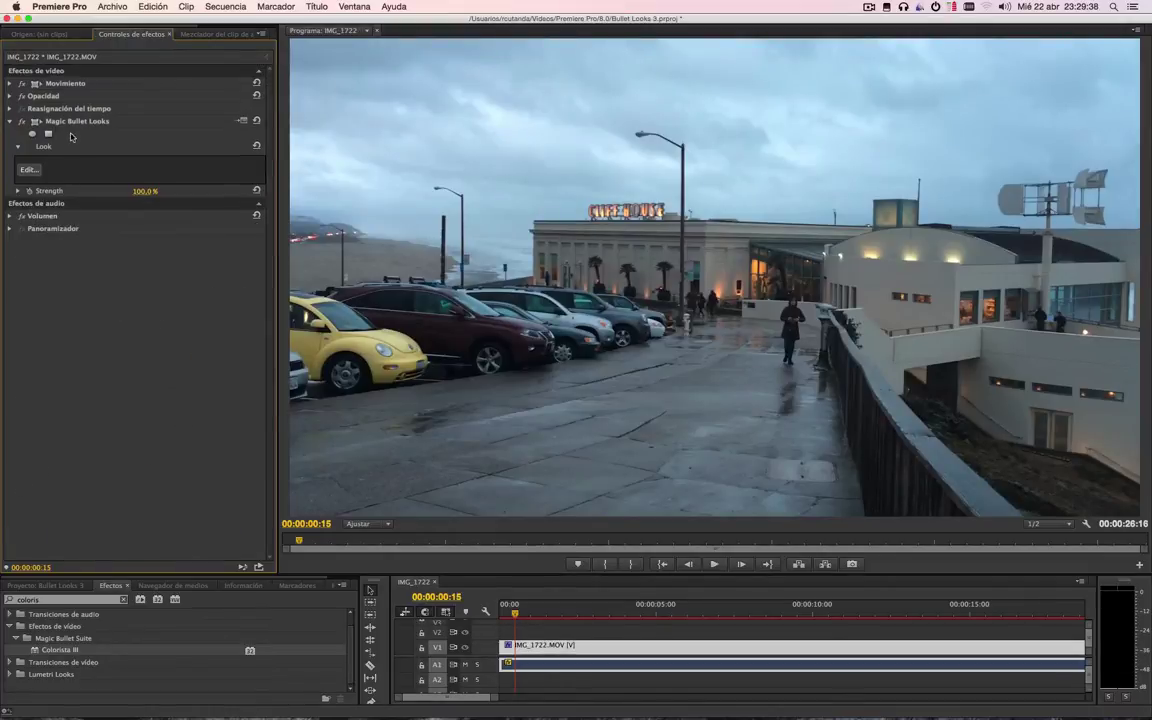
- Move the playhead to 00:00:04:17 and open the clip's Magic Bullet Looks editor with the library of preset looks displayed
left_click(29, 171)
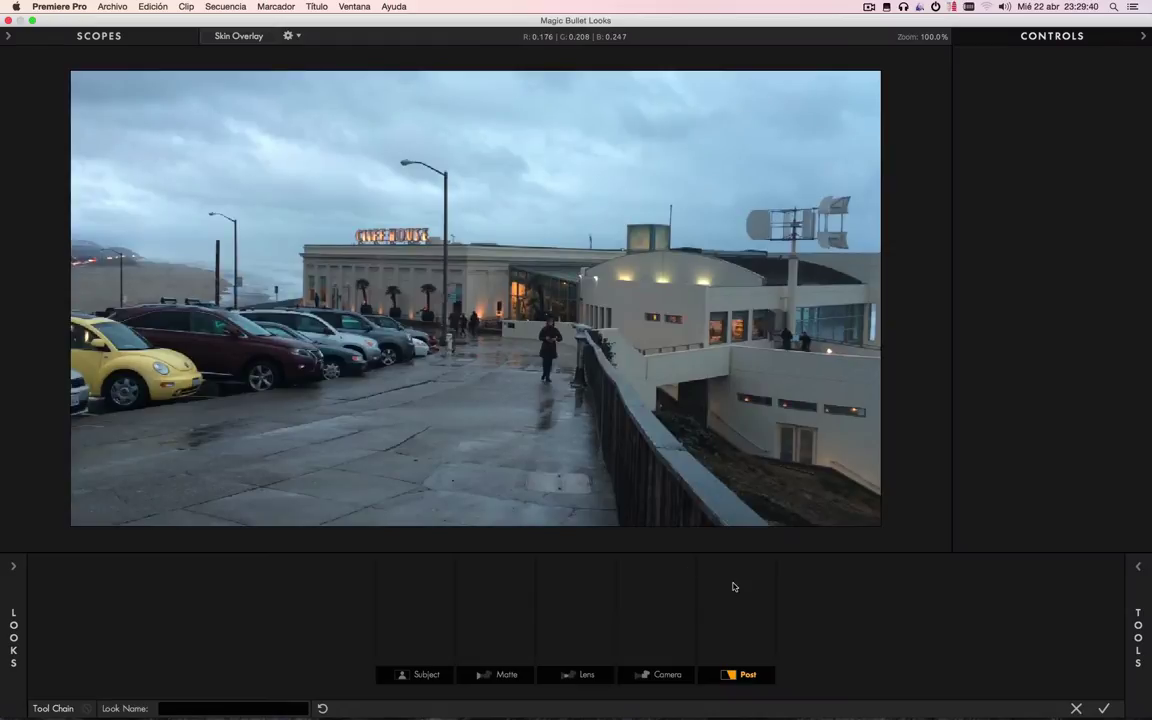
left_click(1075, 708)
left_click_drag(610, 612, 643, 617)
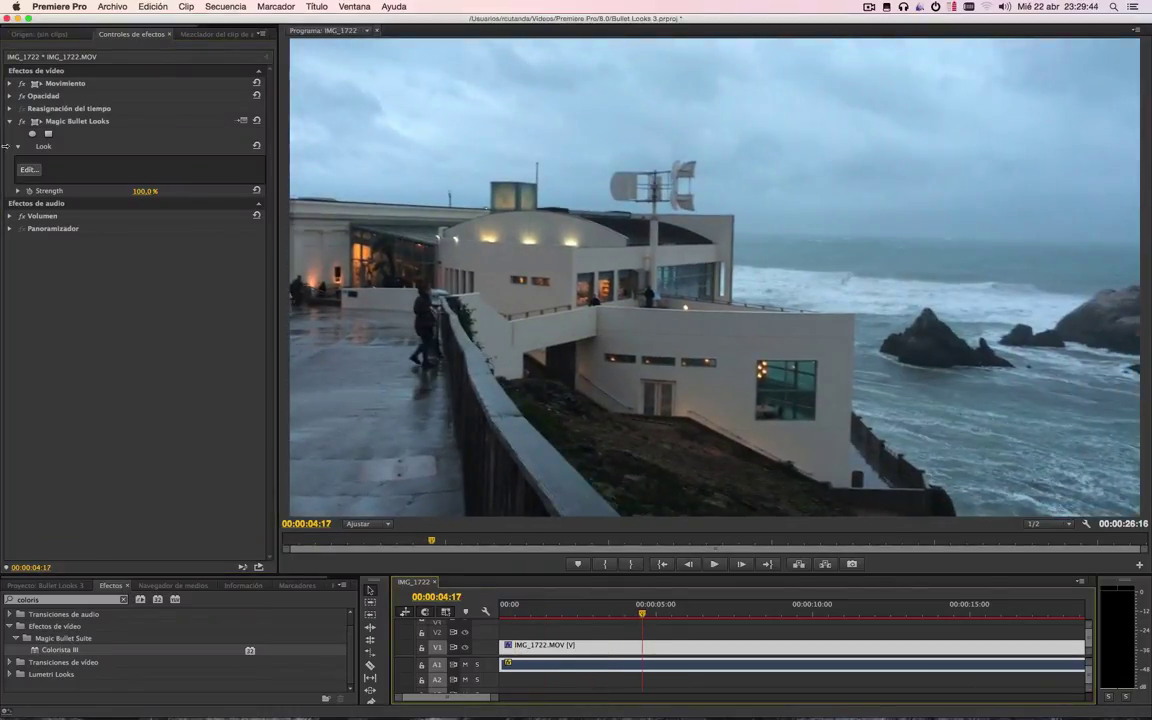
left_click(29, 171)
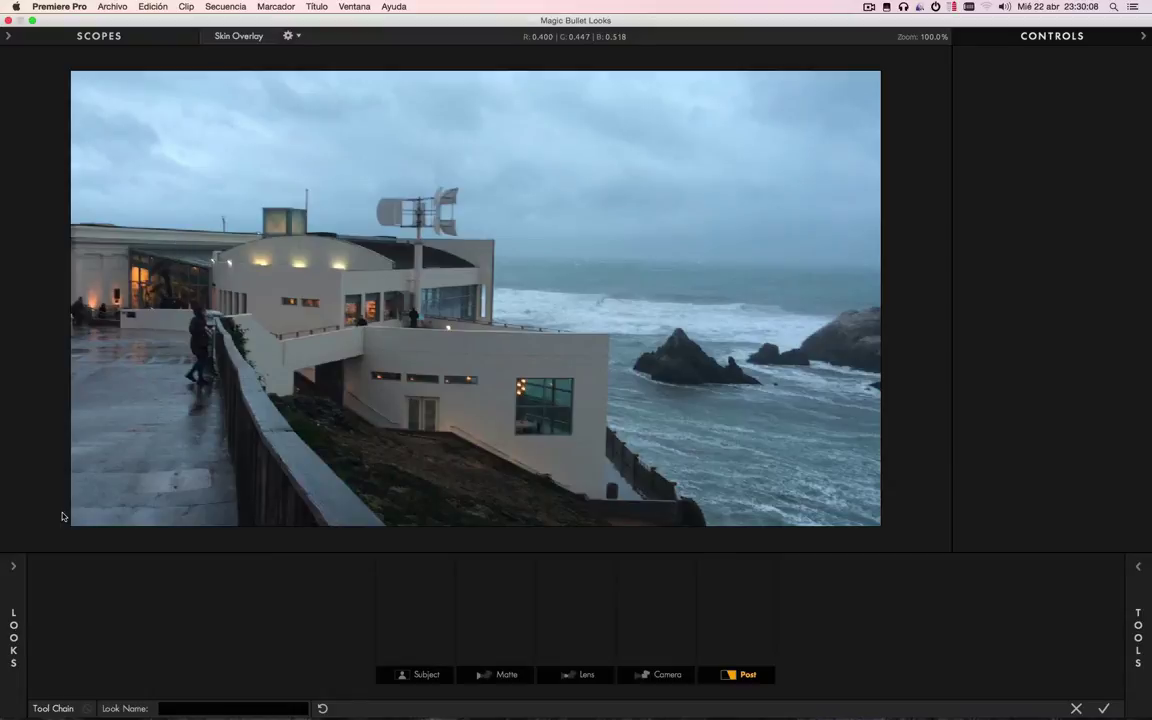
left_click(14, 575)
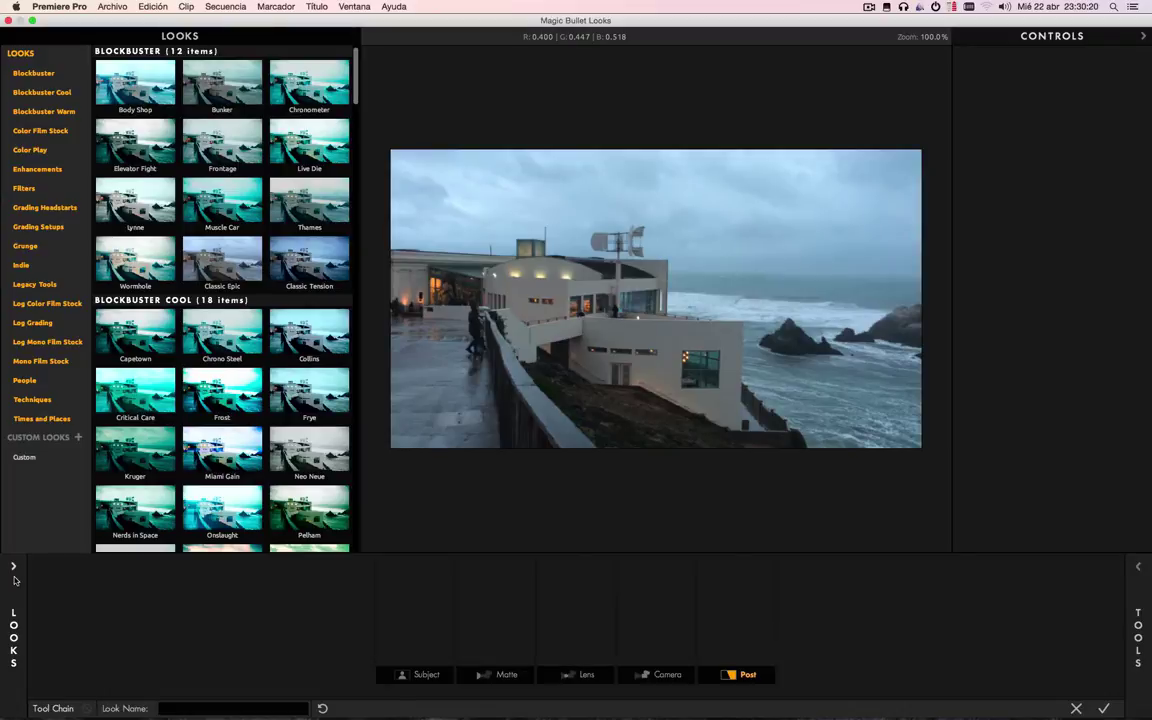
- Try several Blockbuster presets on the clip, including Classic Tension, Classic Epic, Muscle Car, Elevator Fight and Body Shop
left_click(289, 265)
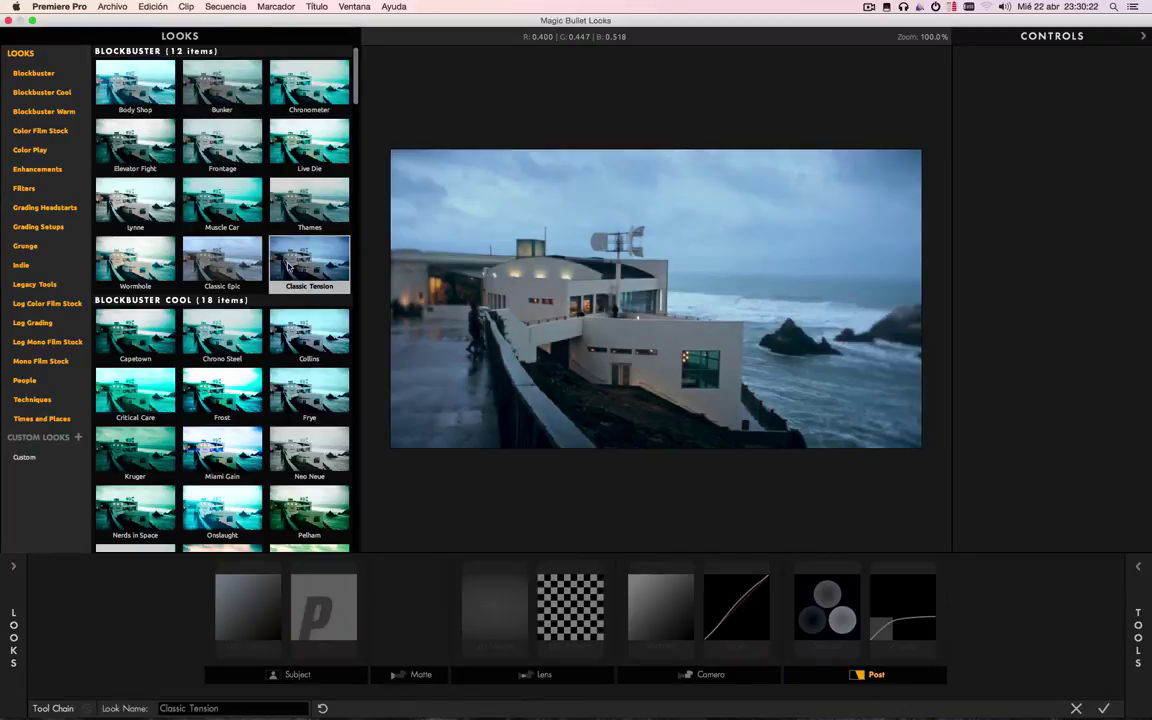
left_click(244, 268)
left_click(252, 203)
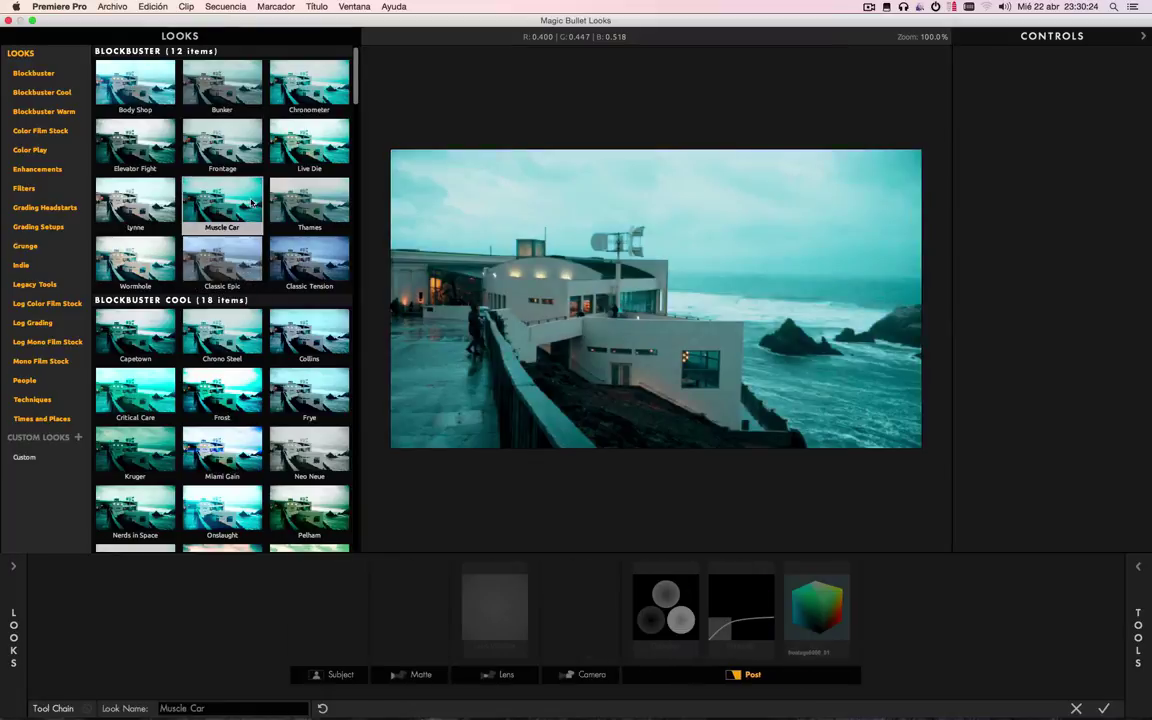
left_click(156, 180)
left_click(164, 127)
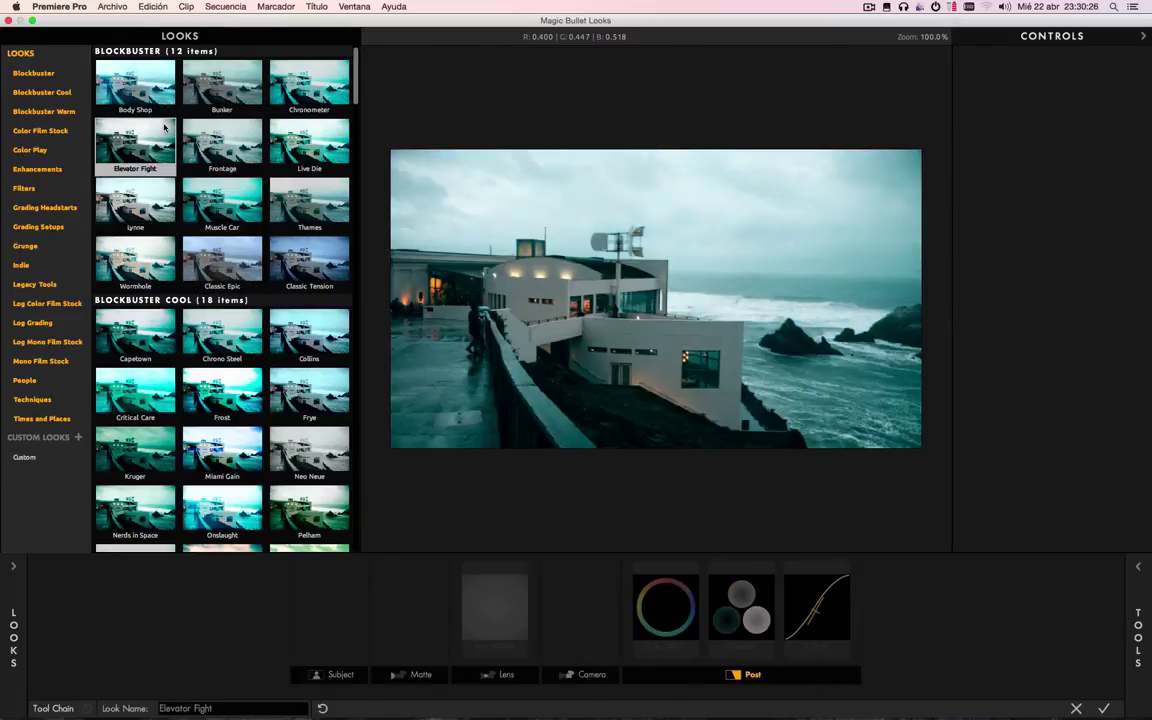
left_click(152, 83)
left_click(130, 262)
- Try Blockbuster Cool presets on the clip, including Capetown and Nerds in Space
left_click(124, 314)
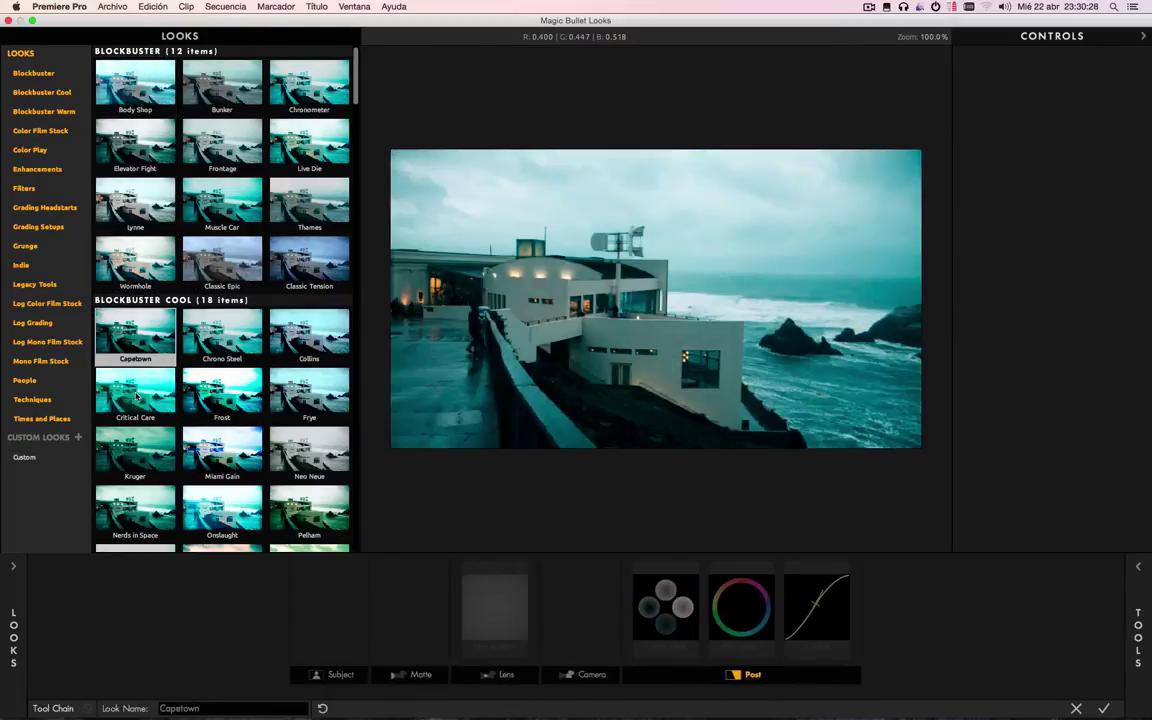
left_click(127, 372)
scroll(130, 400, "down", 3)
left_click(137, 390)
left_click(135, 420)
scroll(170, 395, "down", 3)
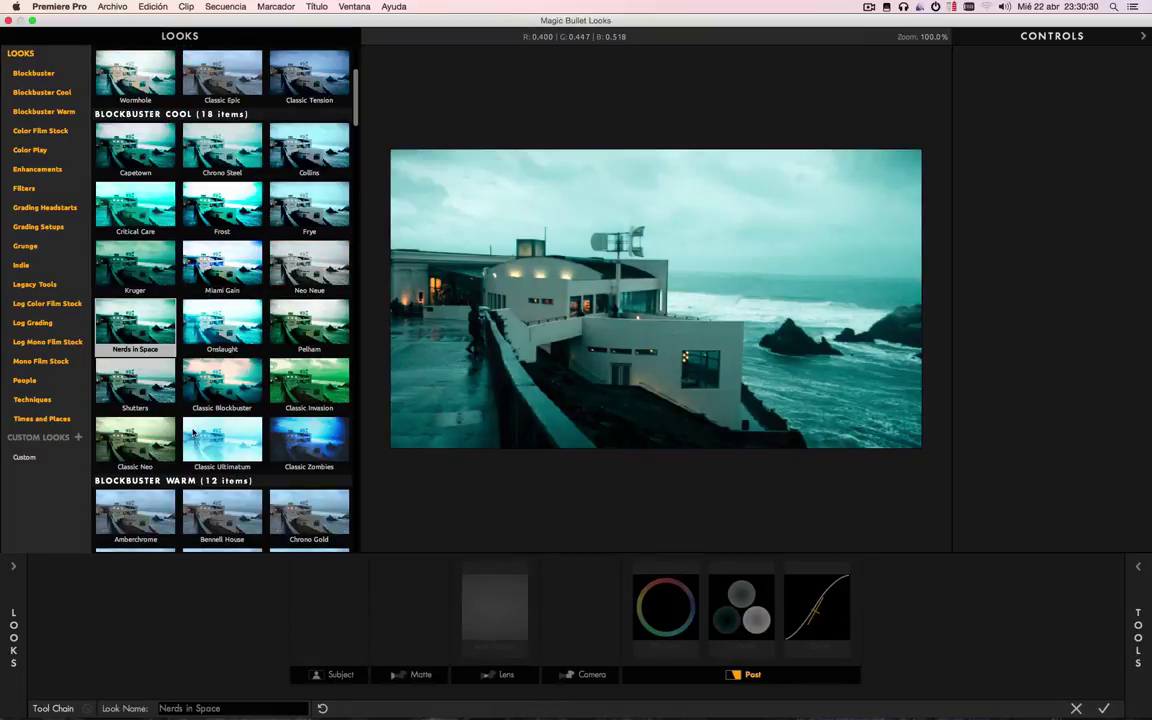
- Apply the Classic Zombies preset from the Blockbuster Cool group and leave the library of preset looks closed
scroll(285, 345, "down", 1)
left_click(300, 390)
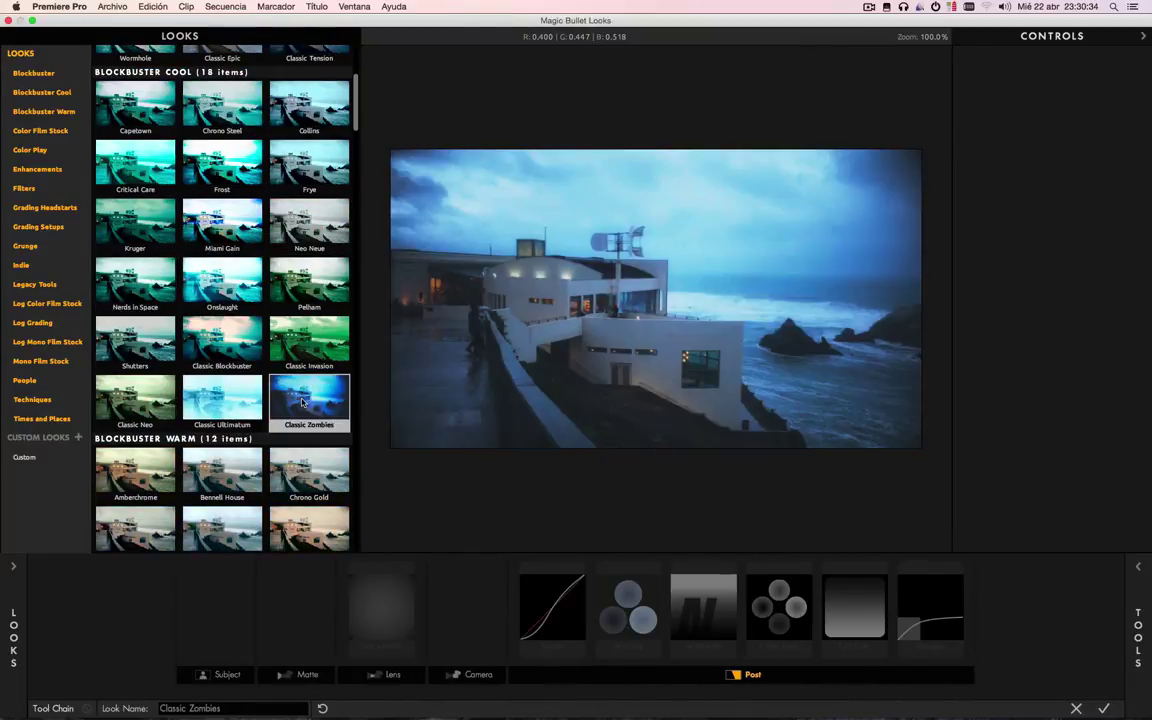
double_click(305, 400)
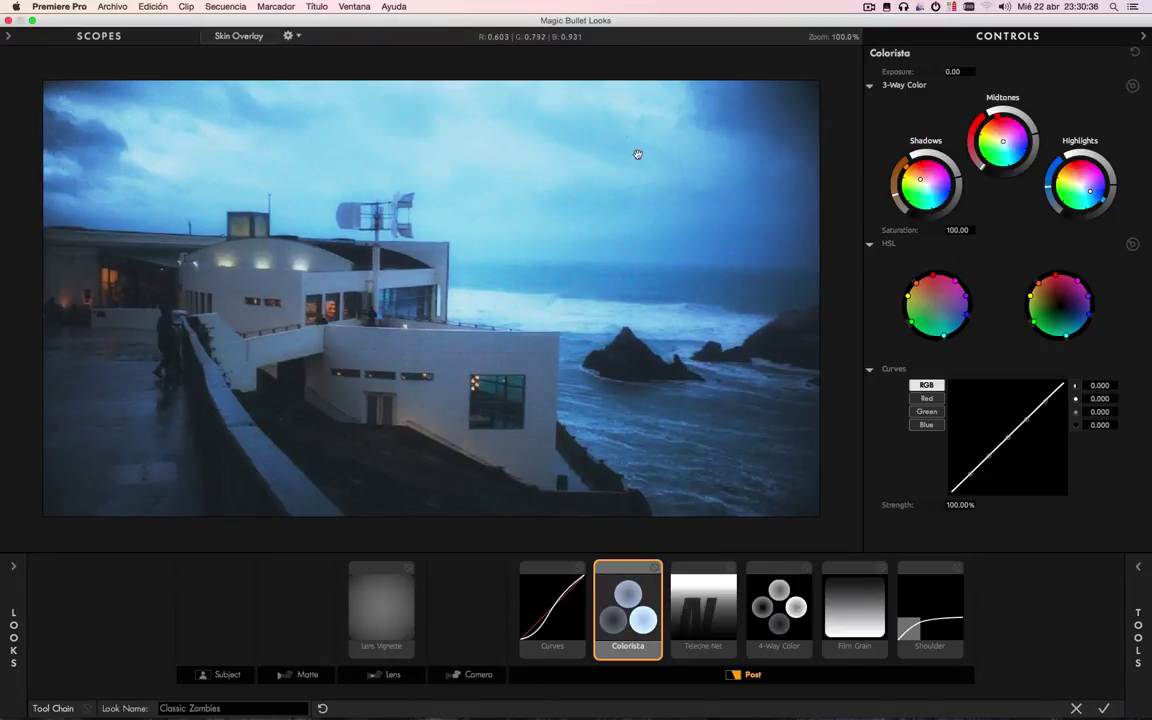
left_click(14, 567)
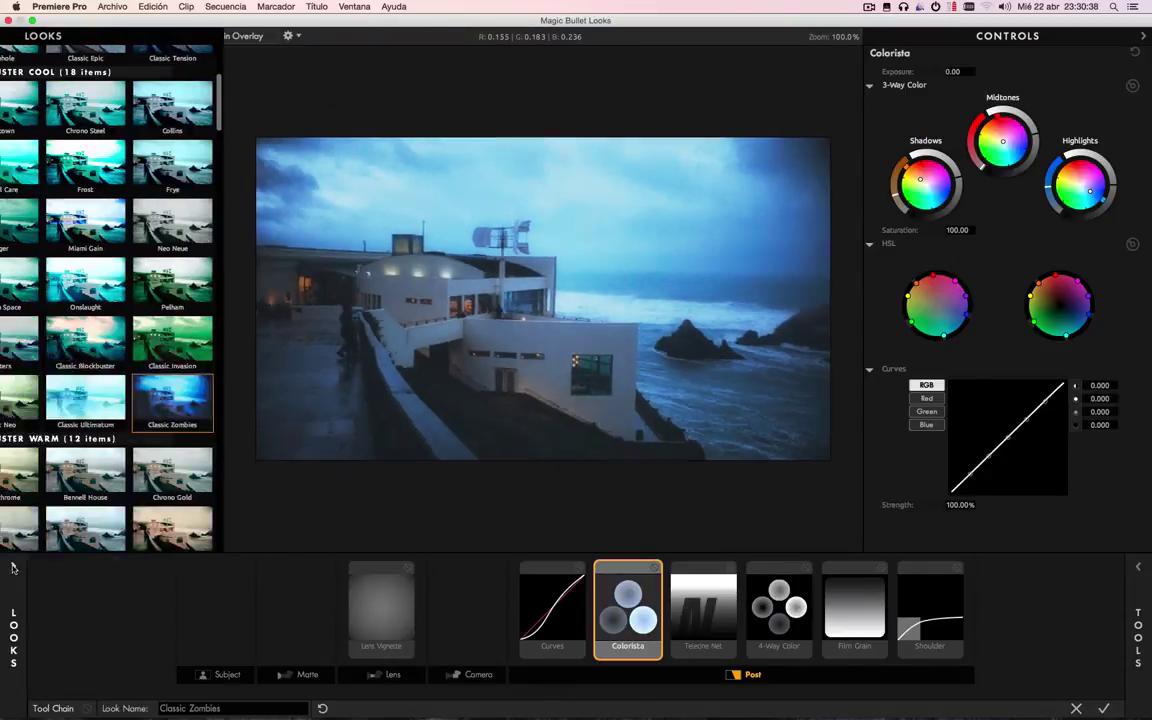
left_click(14, 567)
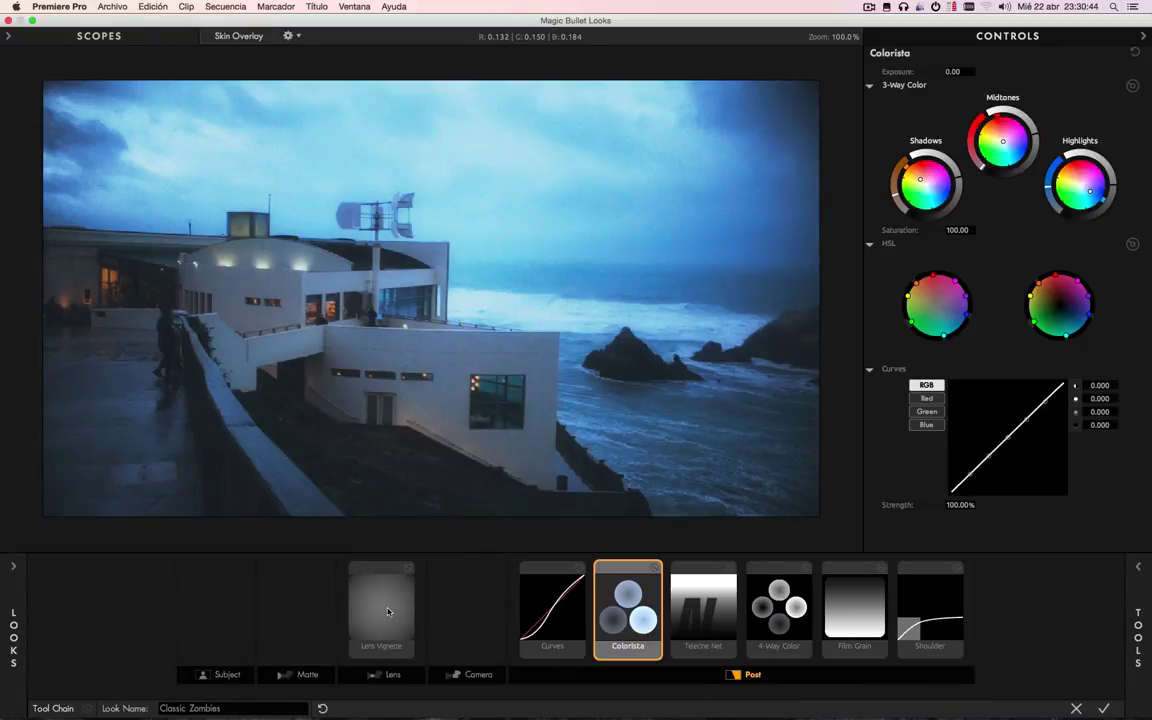
- Go through the Subject and Matte stages of the tool chain and disable the Lens Vignette tool in the Lens stage
left_click(228, 609)
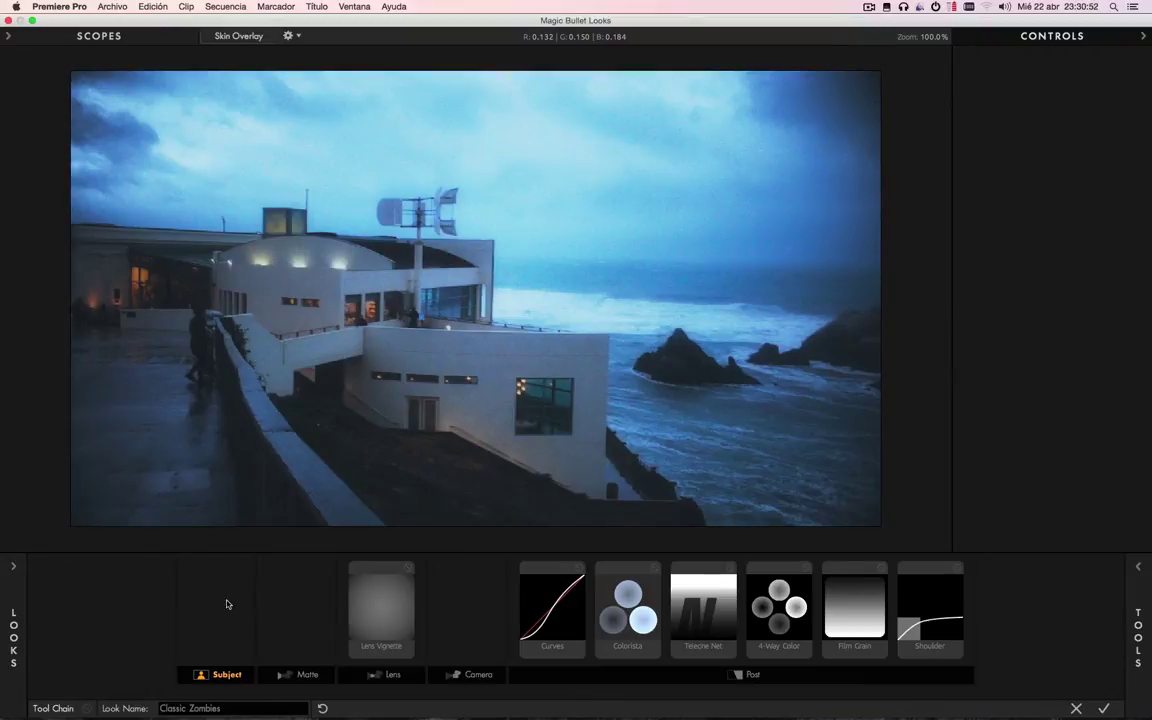
left_click(296, 614)
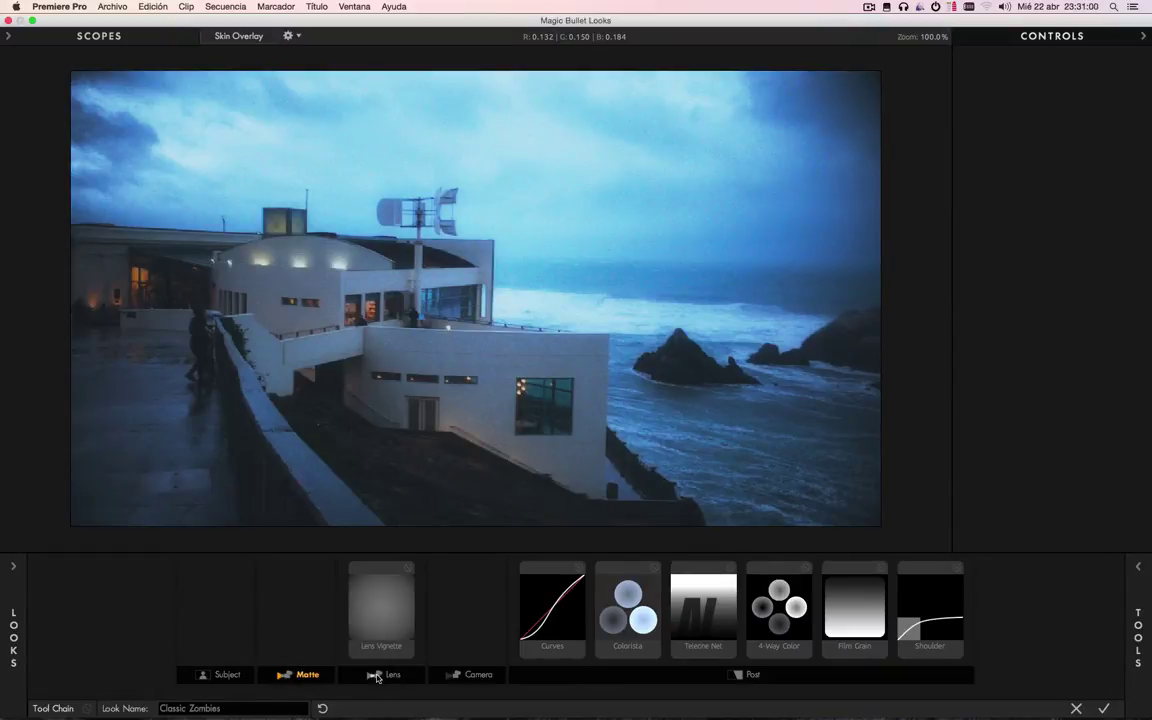
left_click(386, 623)
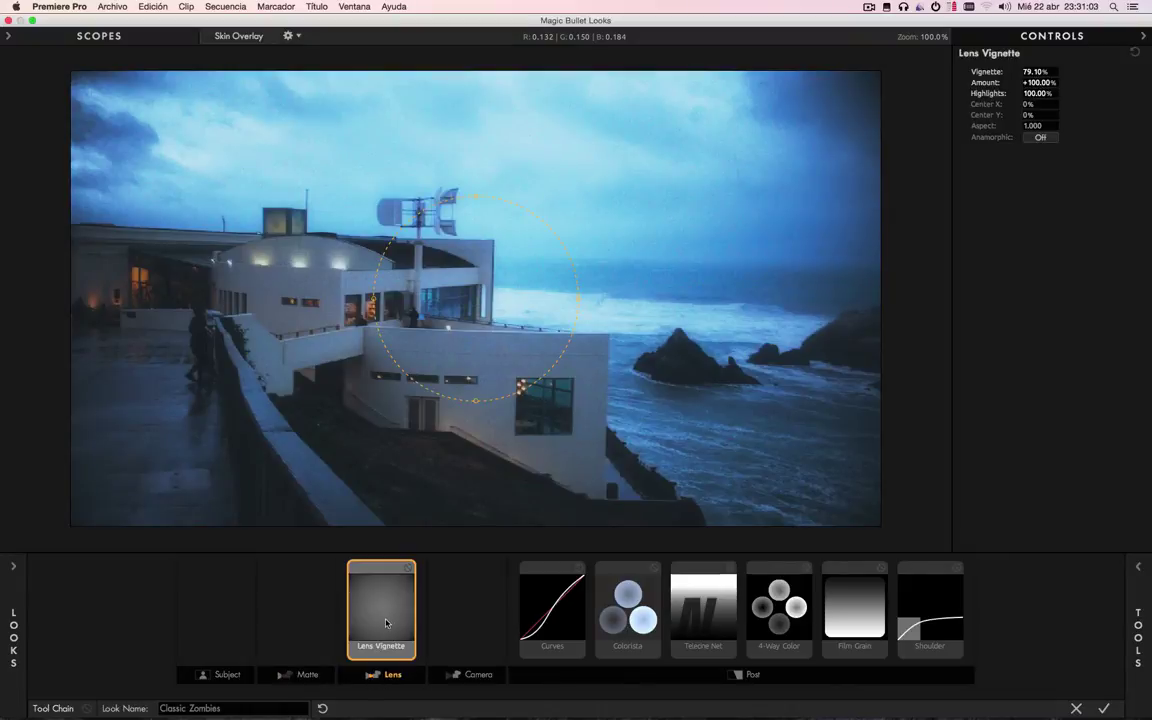
left_click(407, 569)
left_click(407, 569)
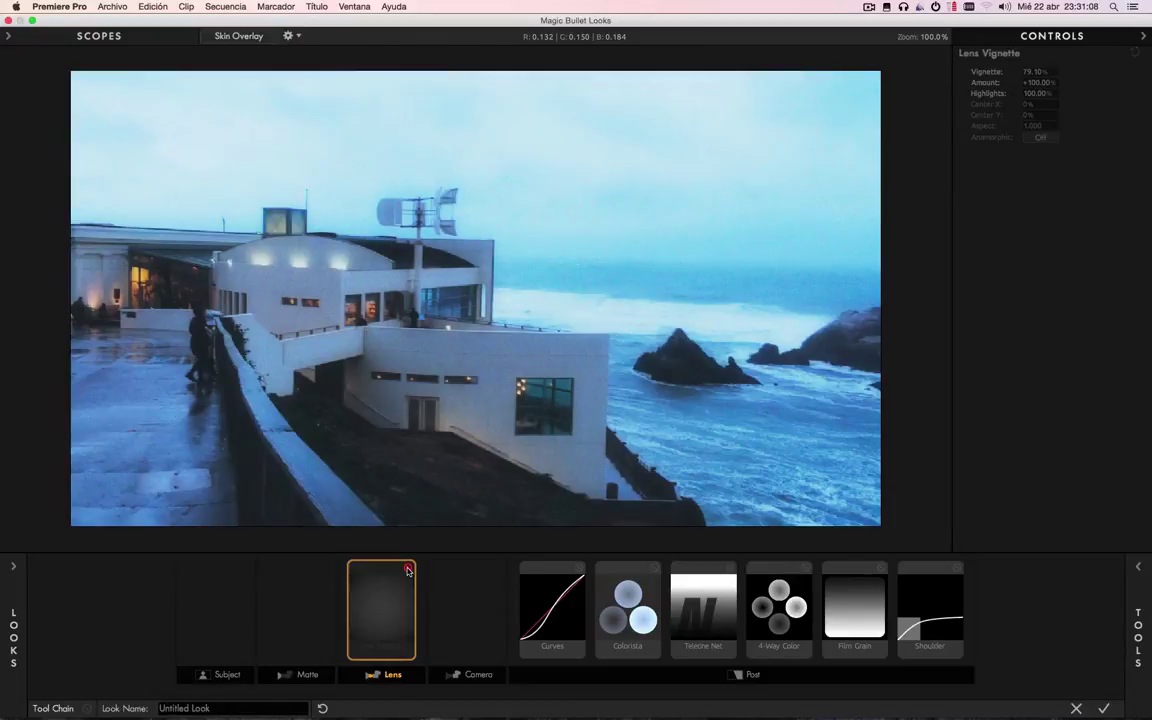
- Toggle the Lens Vignette tool on and off to compare its effect on the image, leaving it enabled
left_click(407, 569)
left_click(407, 569)
left_click(407, 569)
left_click(407, 569)
left_click(407, 569)
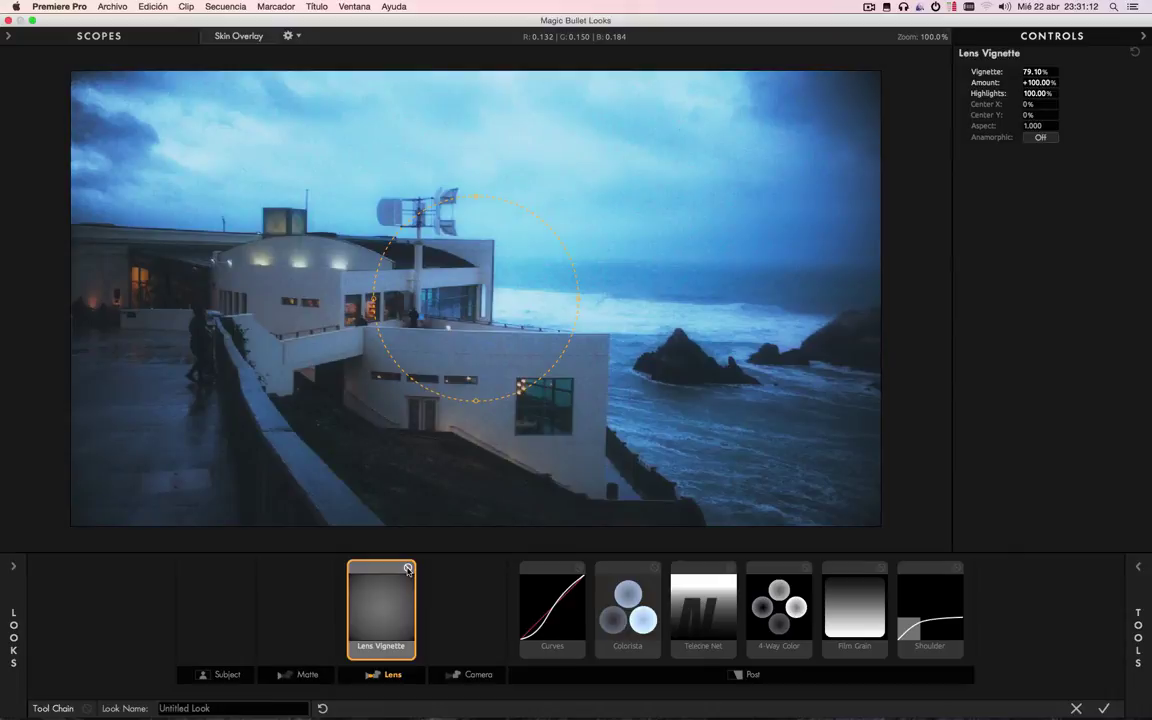
- Adjust the Lens Vignette tool to a Vignette of 81% and an Amount of +82%
left_click(560, 601)
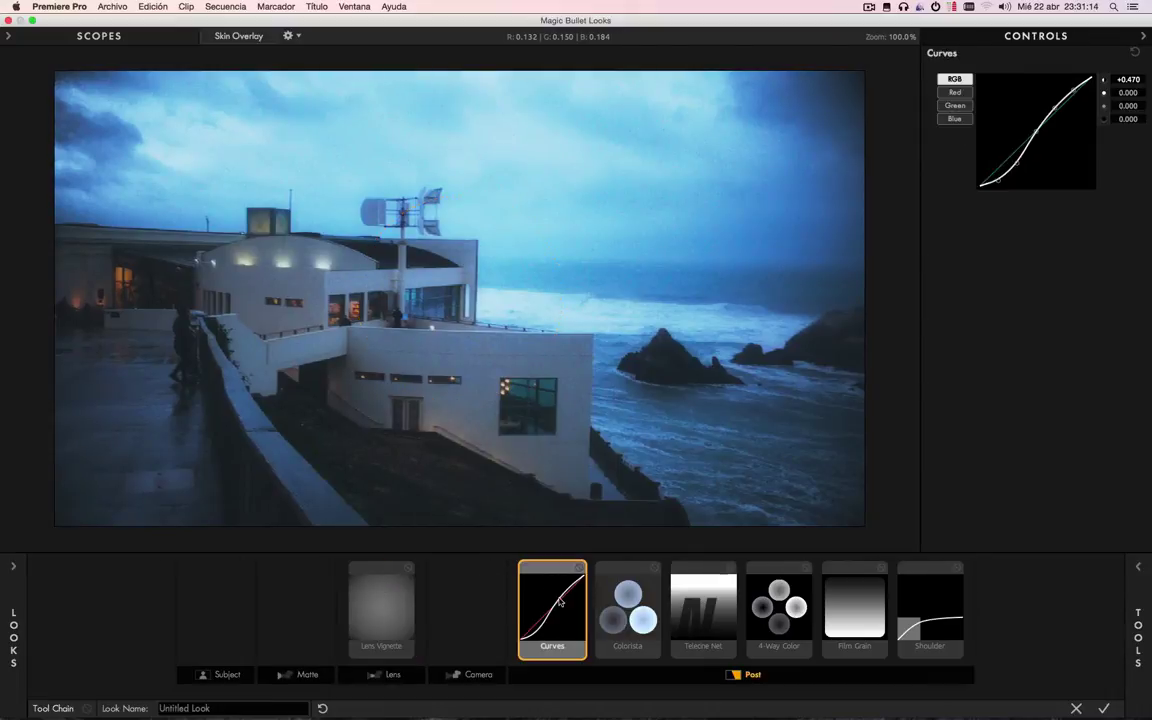
left_click(401, 617)
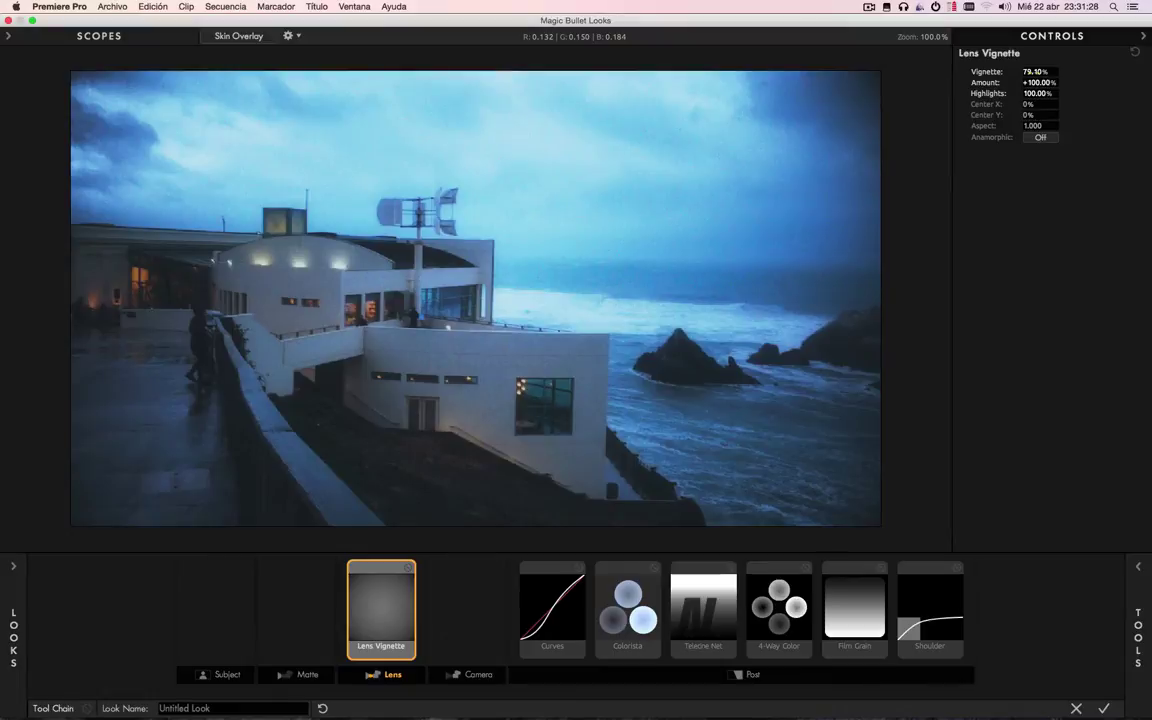
mouse_move(520, 385)
left_mouse_down()
mouse_move(539, 423)
mouse_move(521, 385)
left_mouse_up()
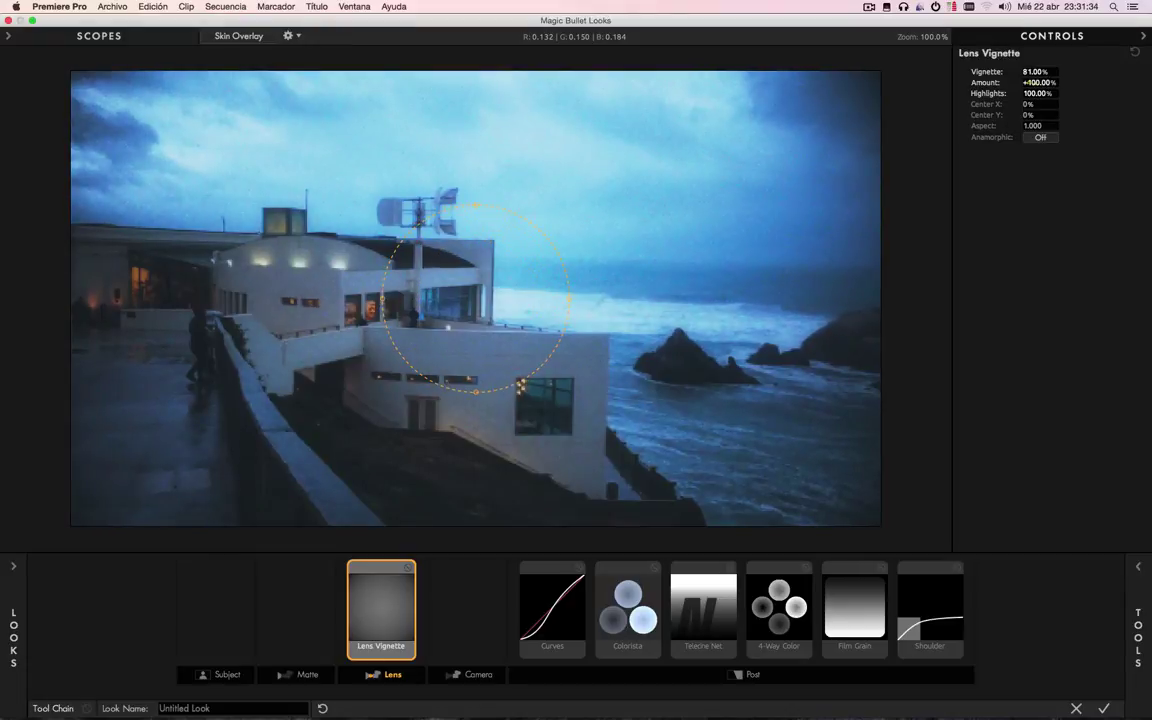
mouse_move(1038, 82)
left_mouse_down()
mouse_move(1012, 82)
mouse_move(1040, 93)
left_mouse_up()
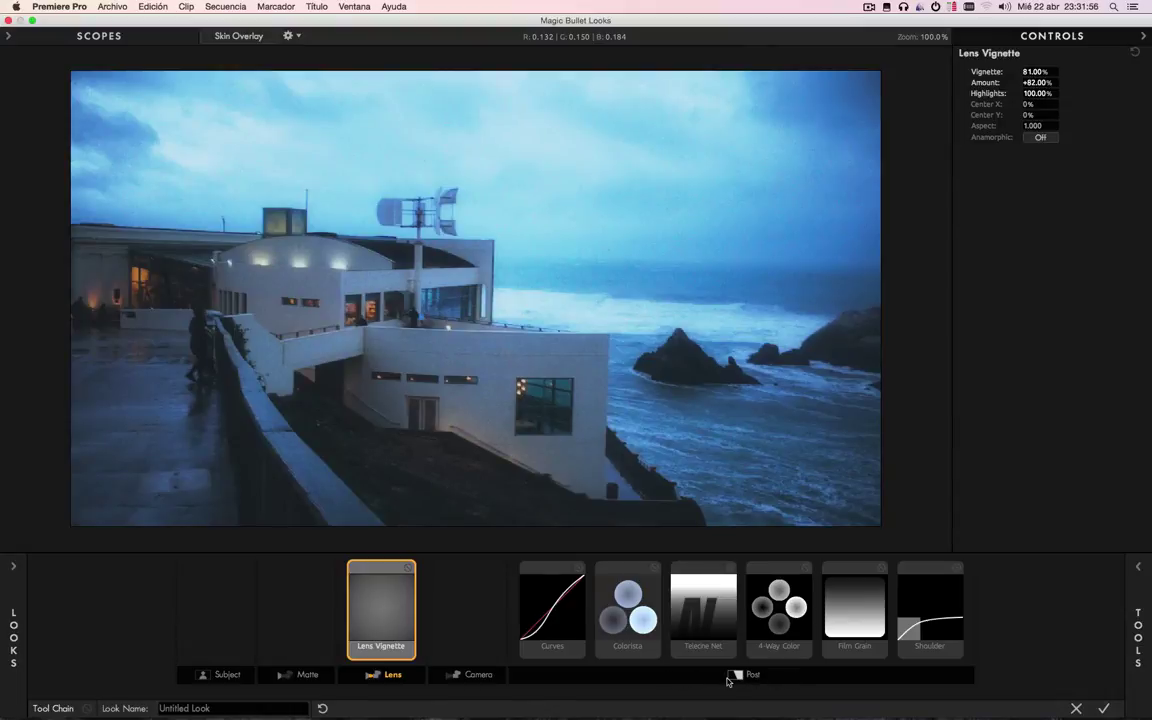
- Set the RGB contrast of the Post stage's Curves tool to +0.440 and look through its separate color channels
left_click(560, 616)
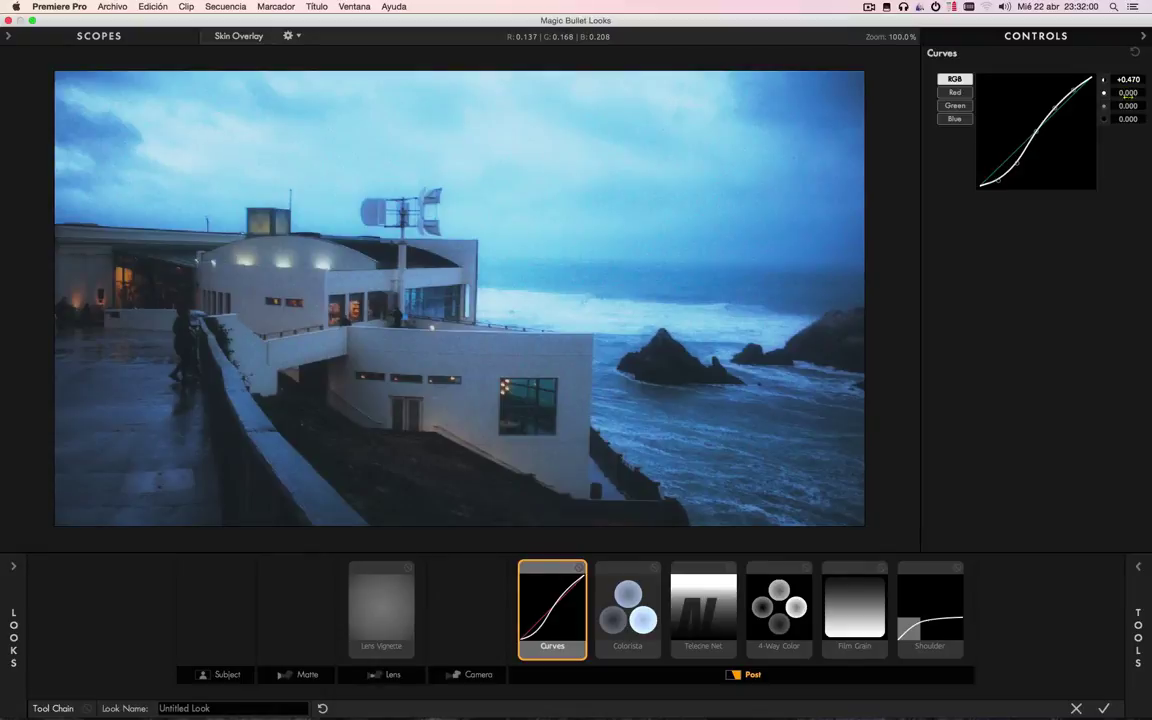
mouse_move(1128, 79)
left_mouse_down()
mouse_move(1064, 79)
mouse_move(1124, 79)
left_mouse_up()
left_click(955, 92)
left_click(955, 105)
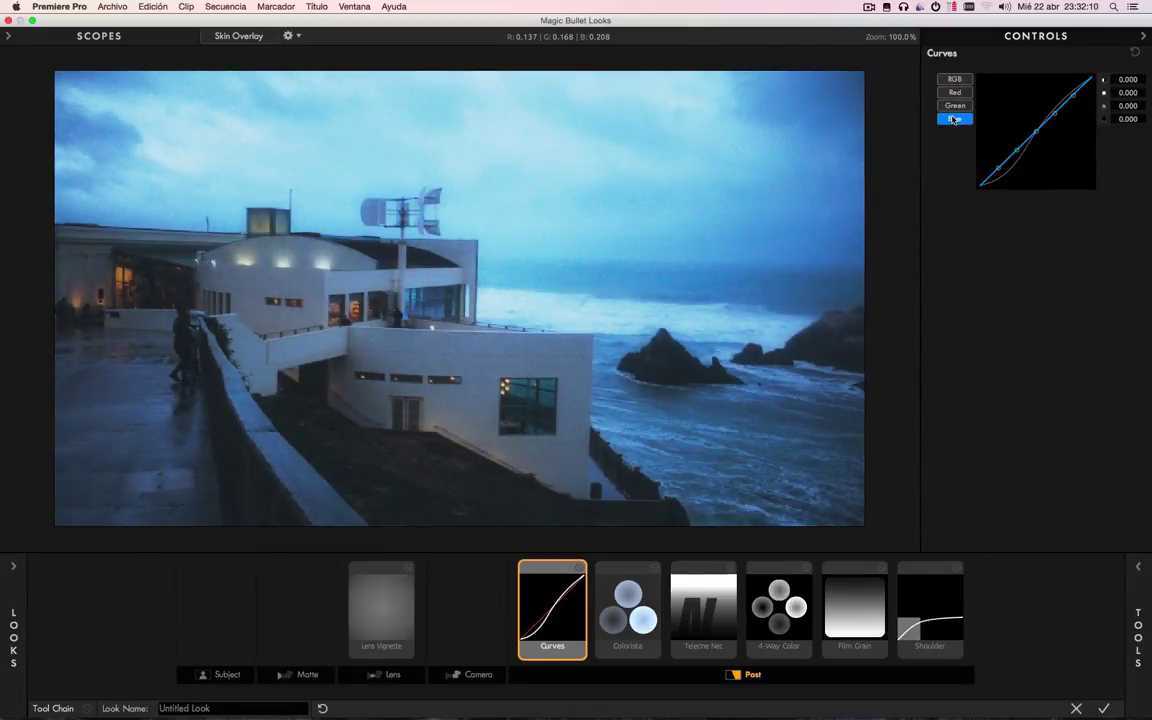
left_click(955, 79)
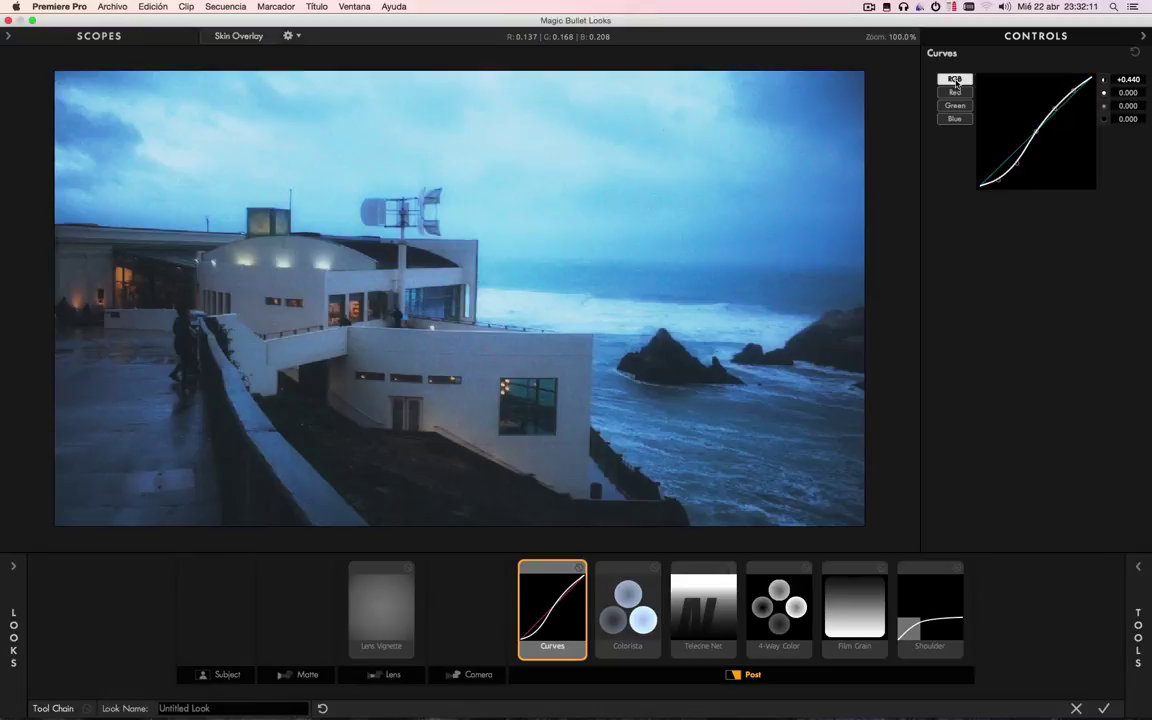
- Look at the Colorista settings, then set the Telecine Net tool's Strength to 71.3% and its Size to 9.49%
left_click(619, 622)
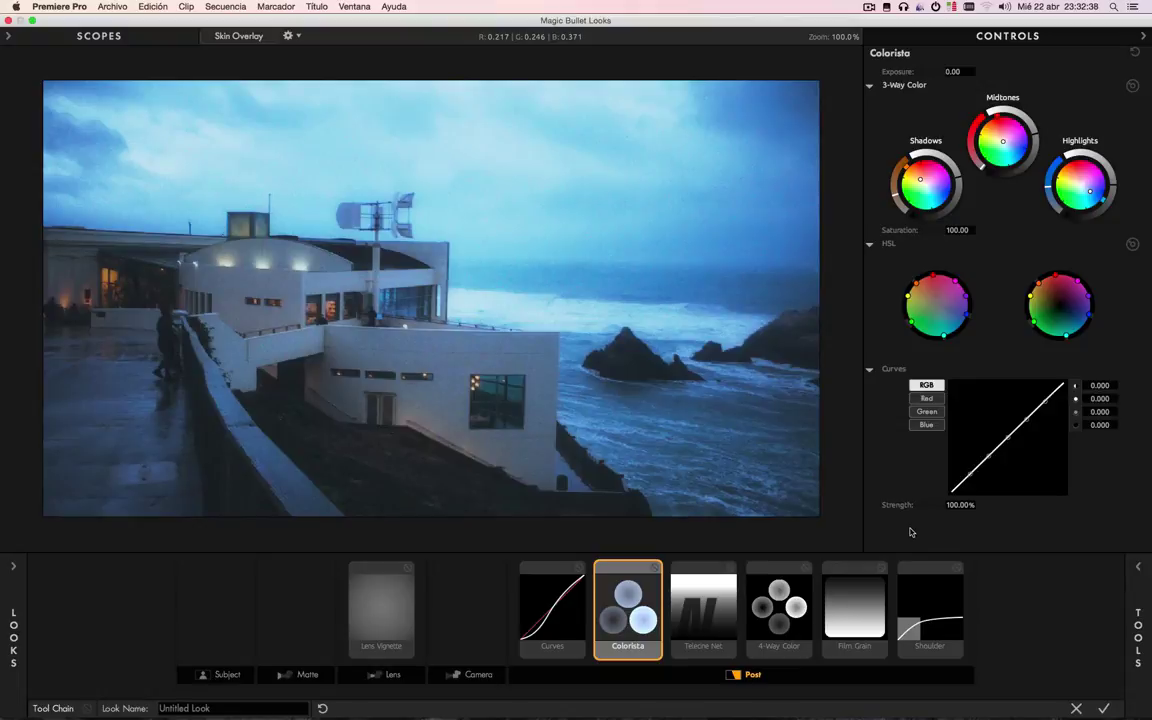
left_click(698, 605)
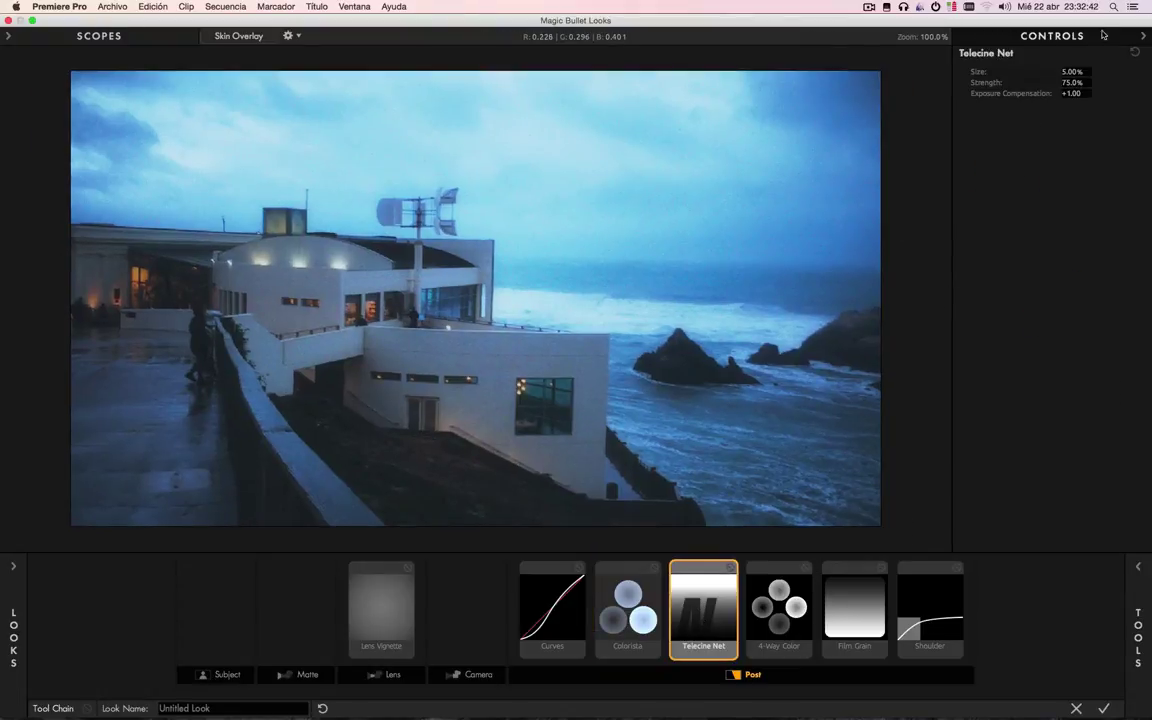
type("90.9")
key("Return")
type("67.1")
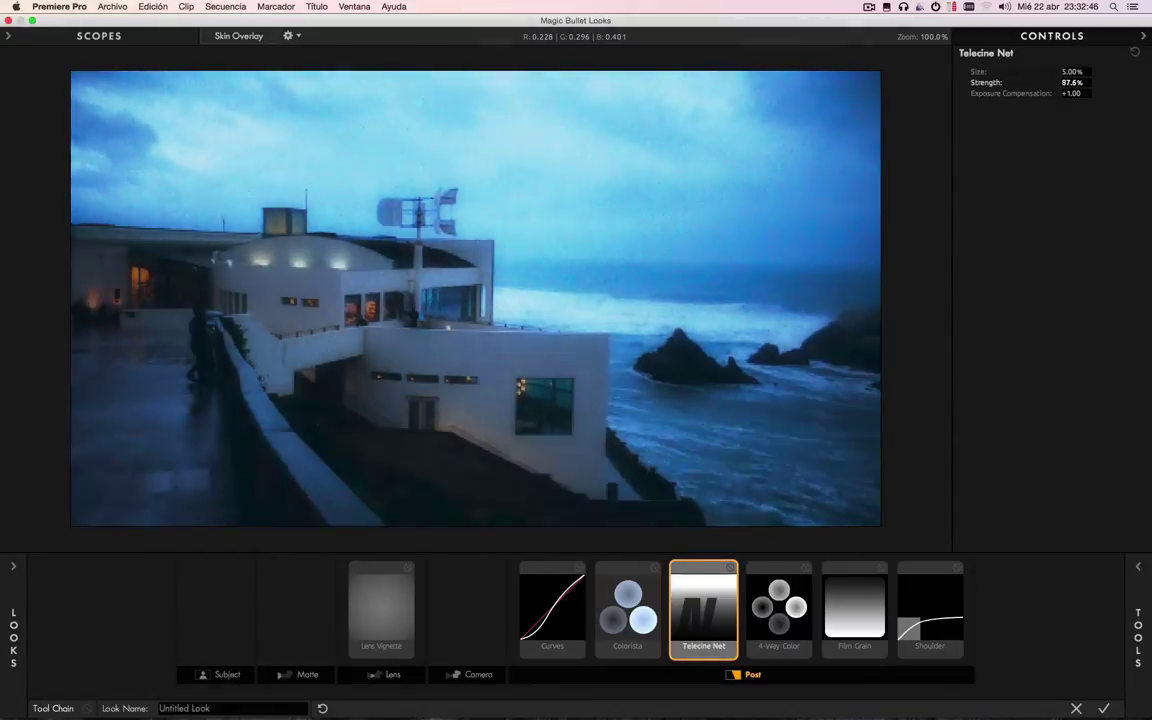
key("Return")
type("9.49")
key("Return")
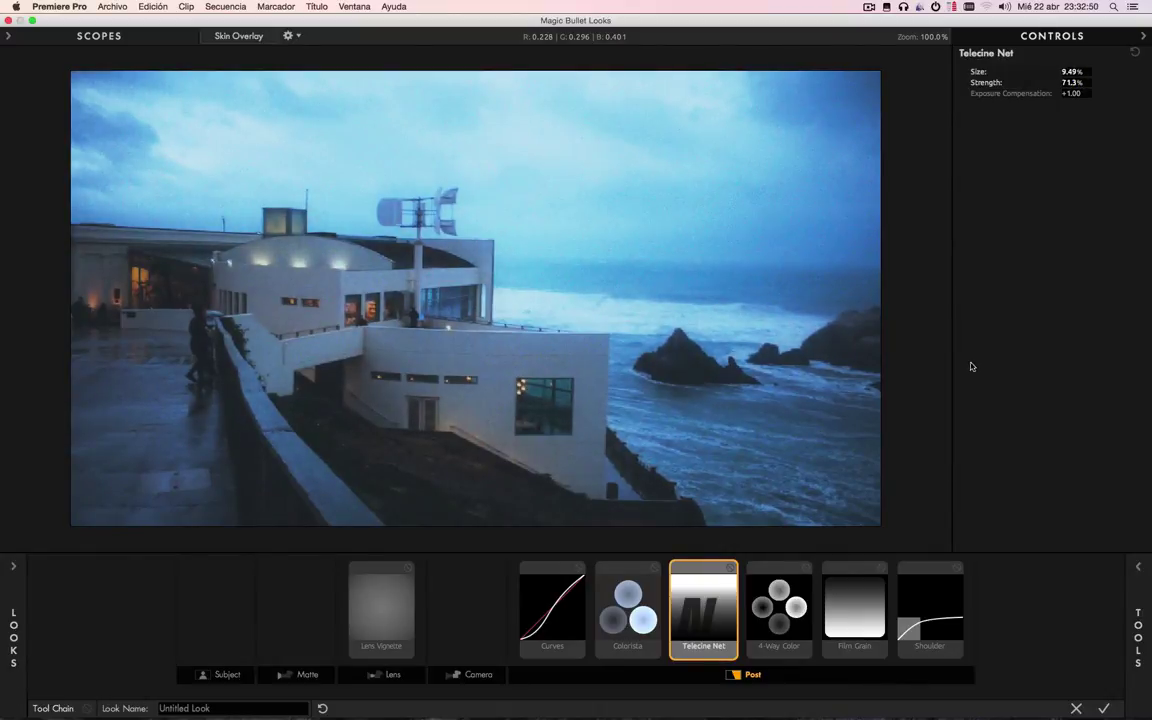
- Adjust the Master color wheel of the 4-Way Color tool and lower and widen the midtones curve in its Ranges graph
left_click(785, 598)
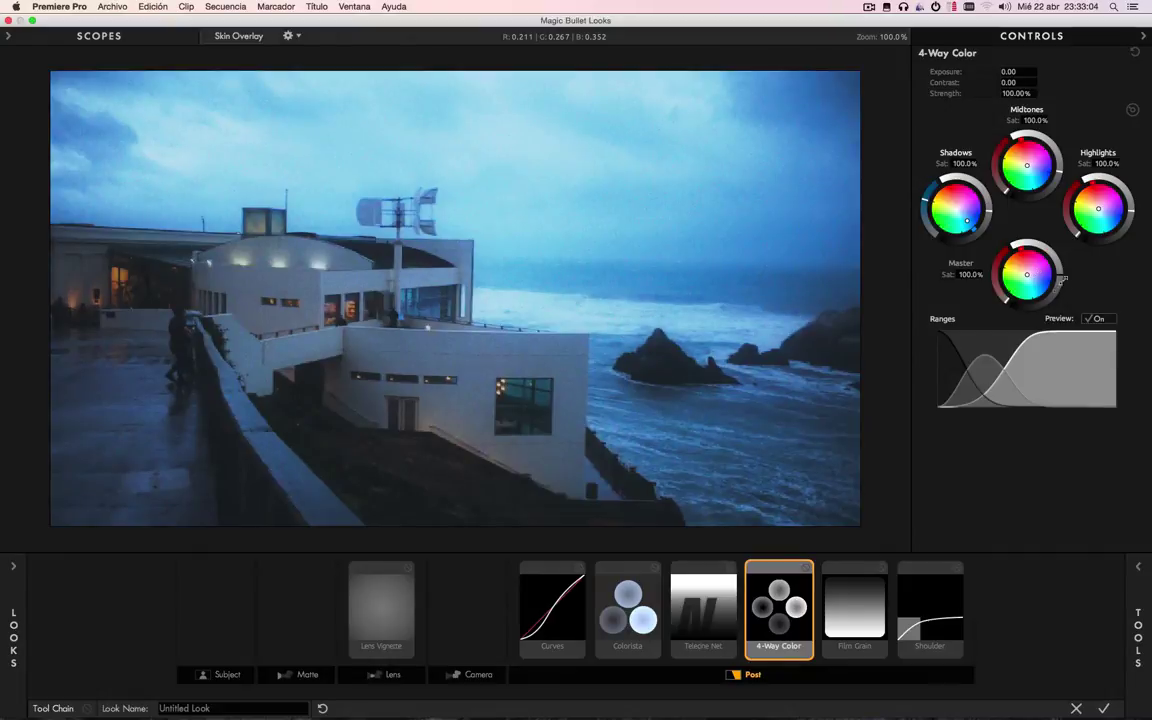
left_click_drag(1060, 273, 1018, 280)
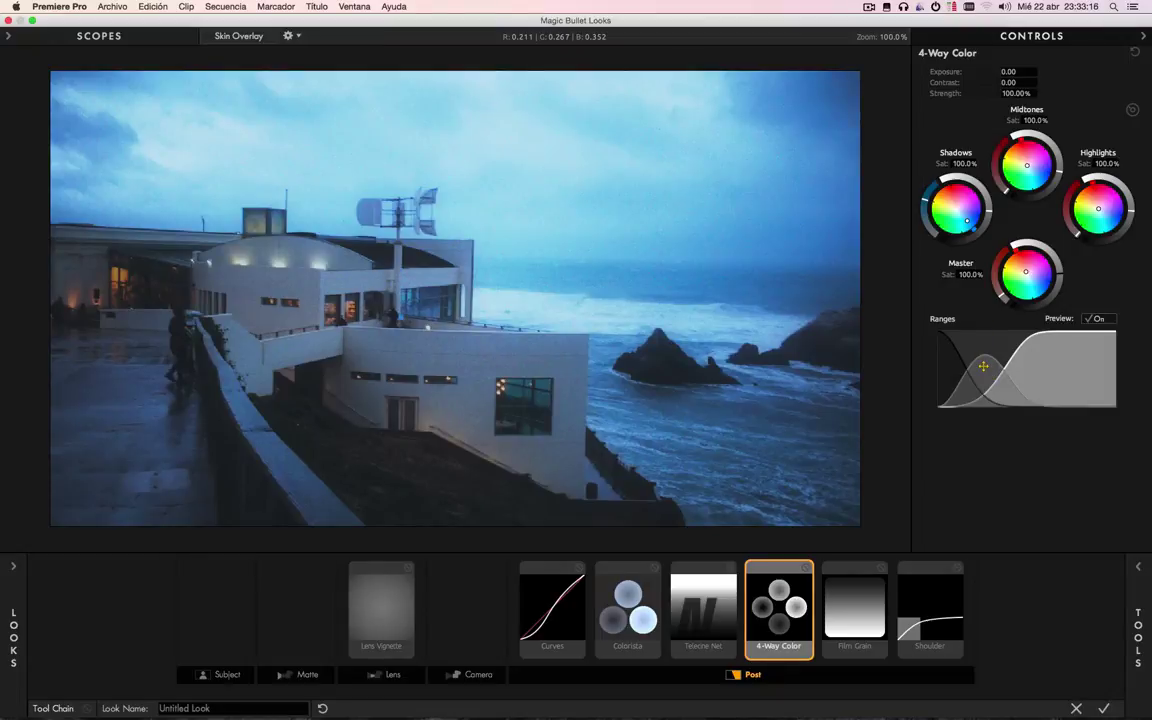
left_click_drag(983, 366, 970, 403)
left_click(1027, 378)
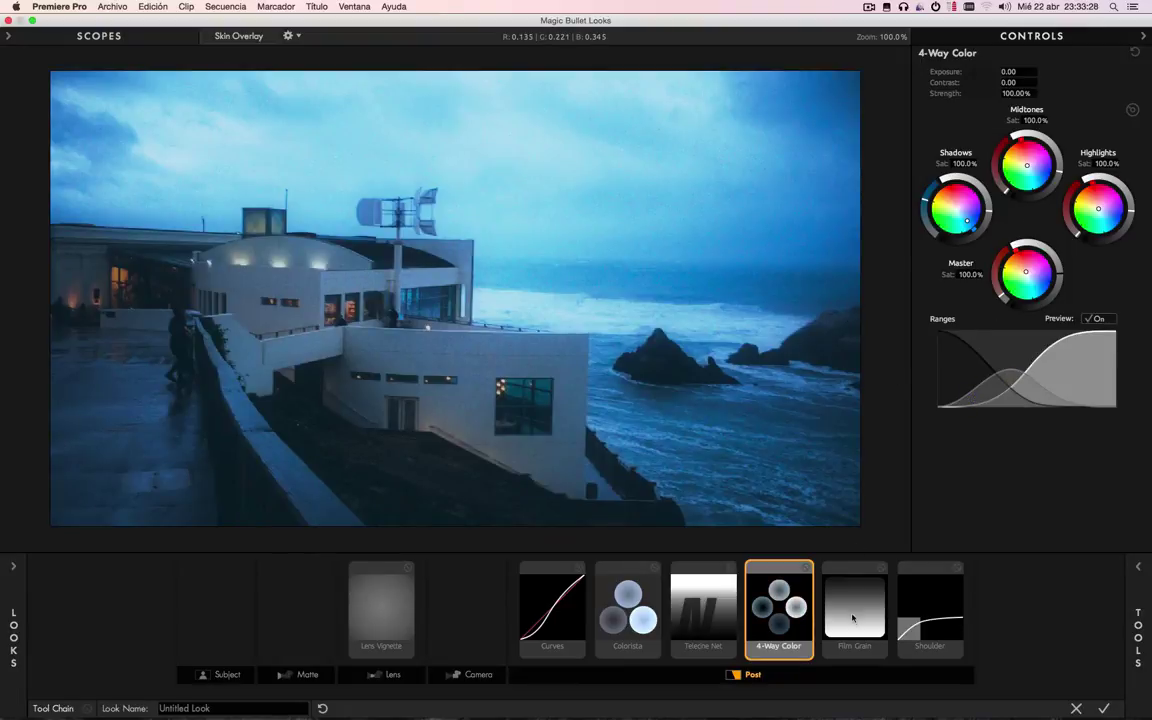
- Delete the Film Grain tool from the Post stage of the tool chain
left_click(855, 621)
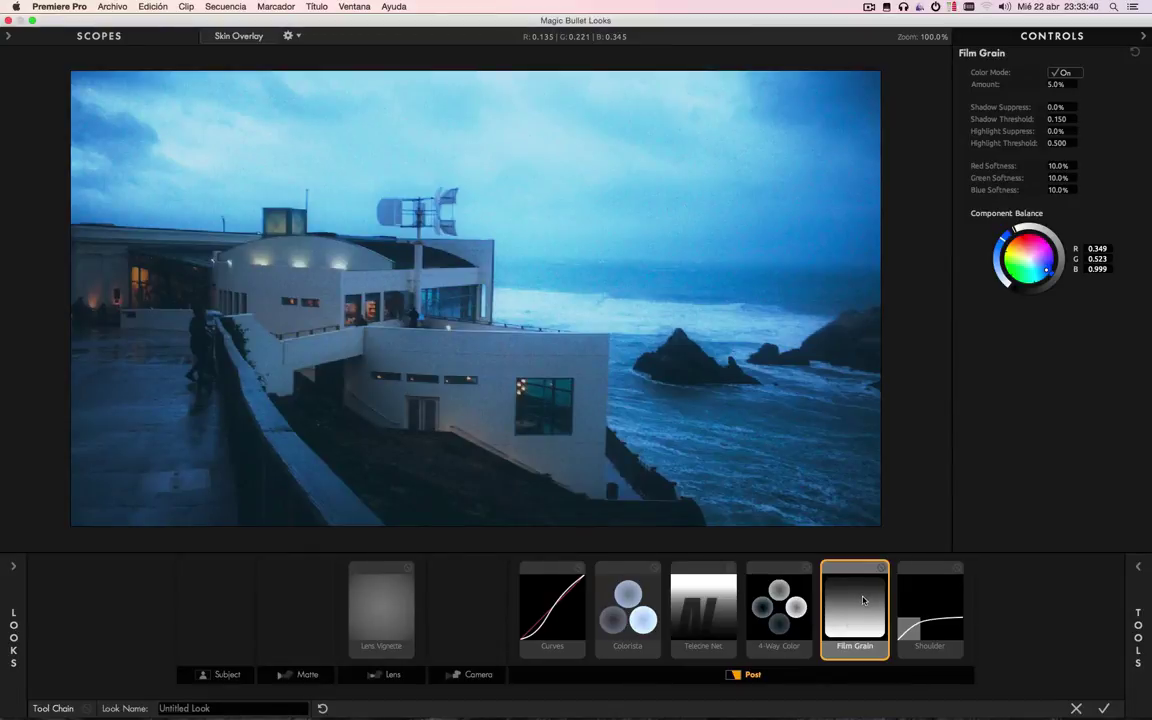
key("Delete")
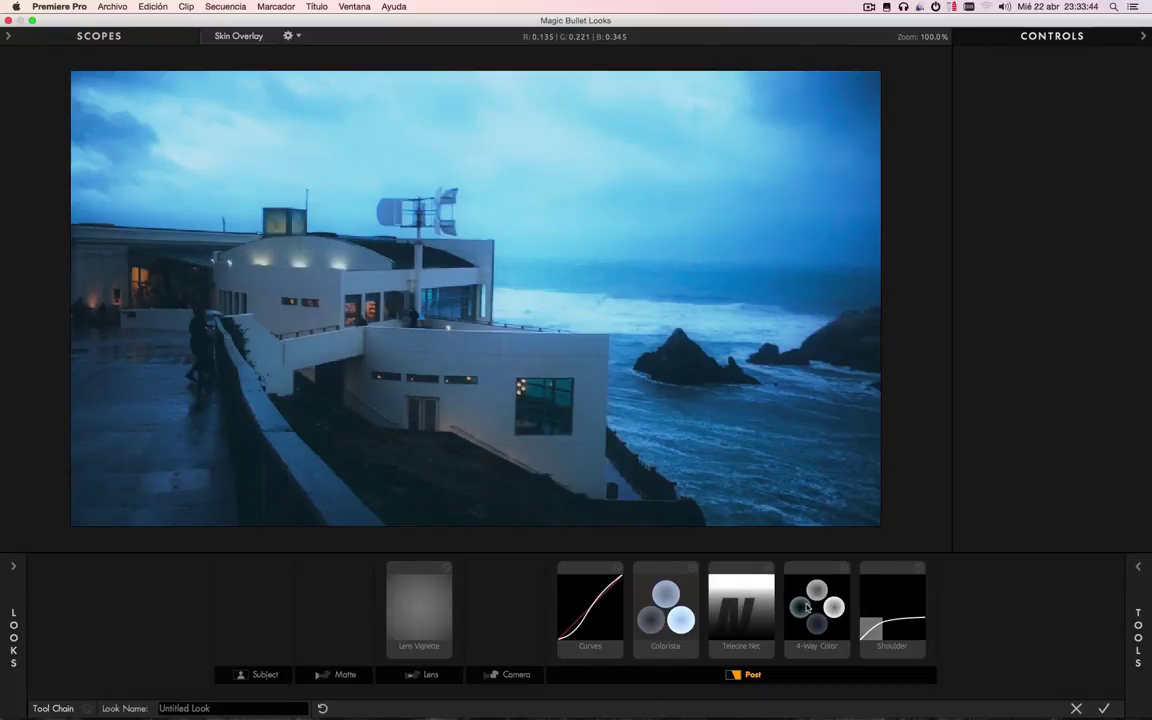
- Try placing the Film Print and Exposure tools from the Post tool collection onto the image
mouse_move(1122, 607)
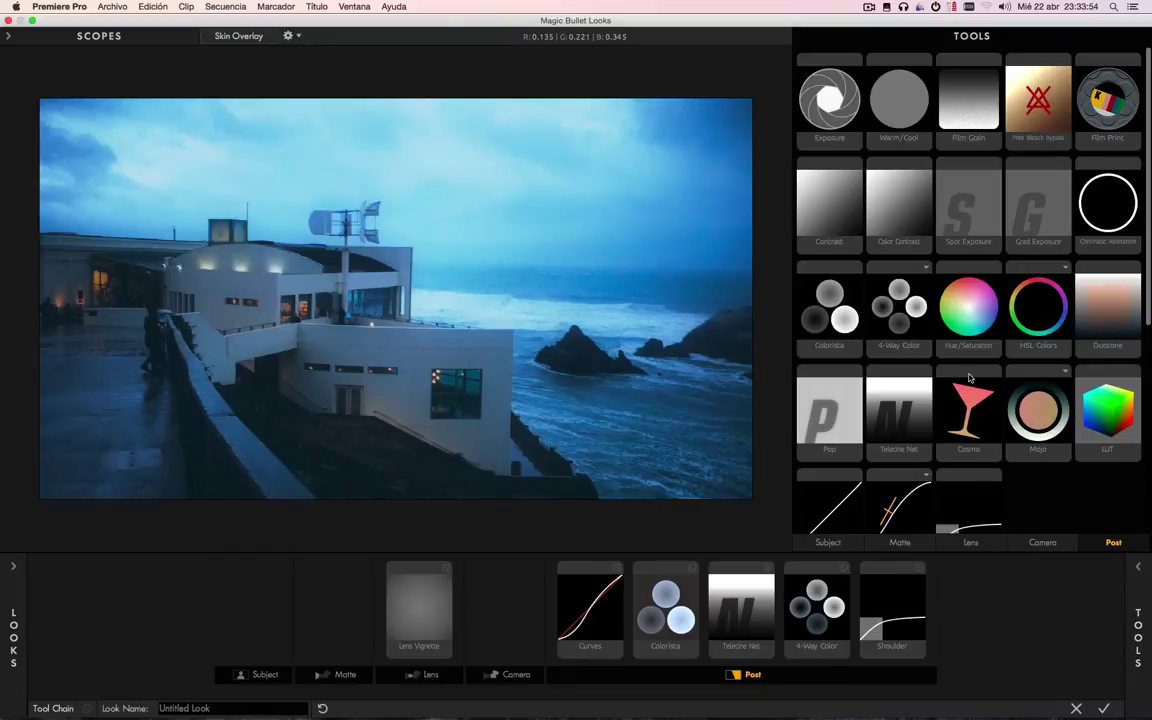
left_click_drag(1113, 108, 666, 237)
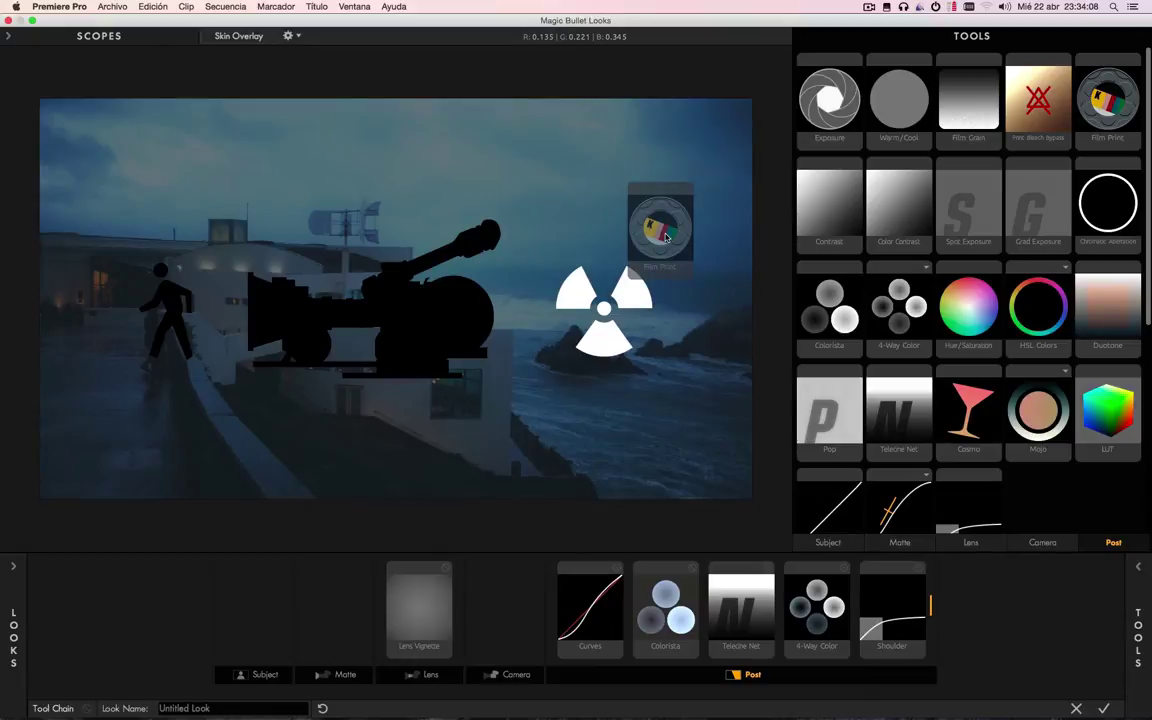
left_click_drag(666, 237, 1100, 115)
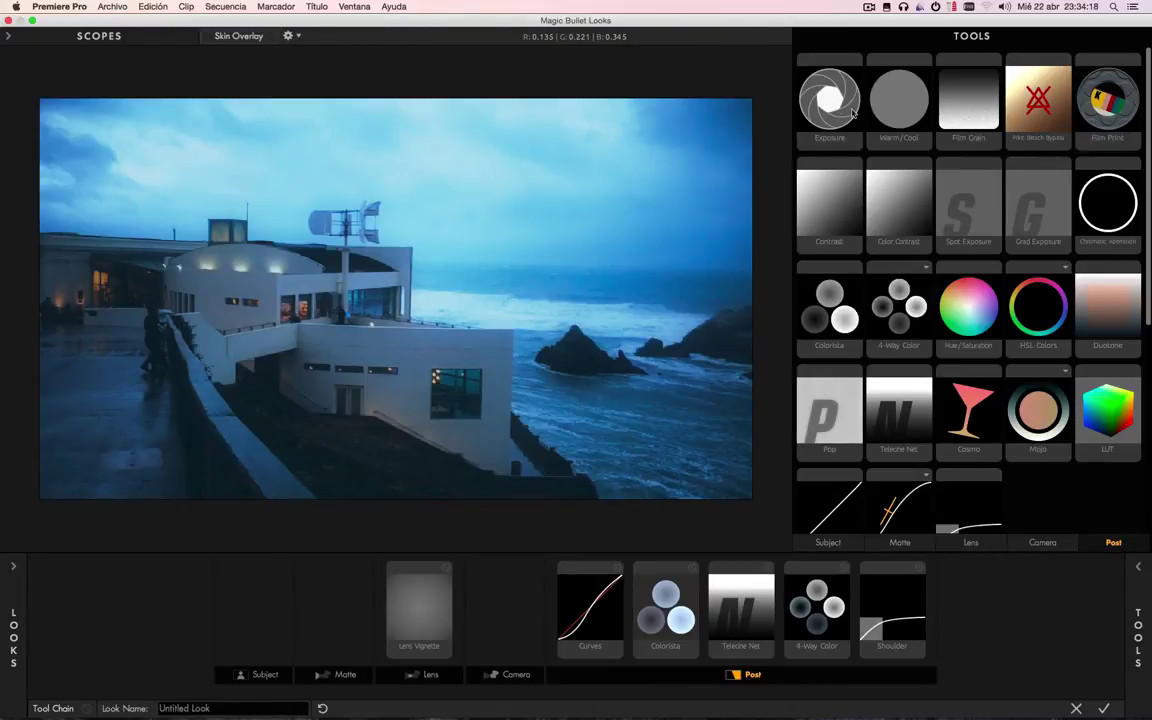
mouse_move(826, 104)
left_mouse_down()
mouse_move(684, 244)
mouse_move(596, 290)
mouse_move(269, 314)
mouse_move(268, 333)
mouse_move(272, 320)
mouse_move(491, 280)
mouse_move(645, 278)
left_mouse_up()
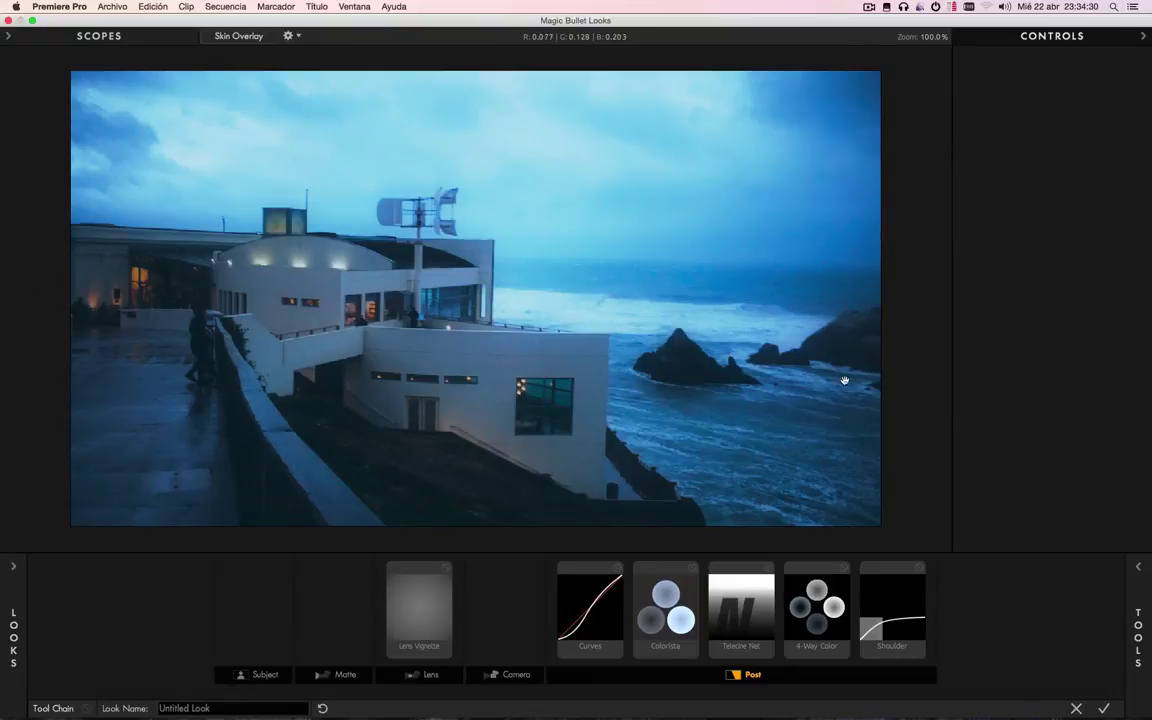
left_click(1138, 567)
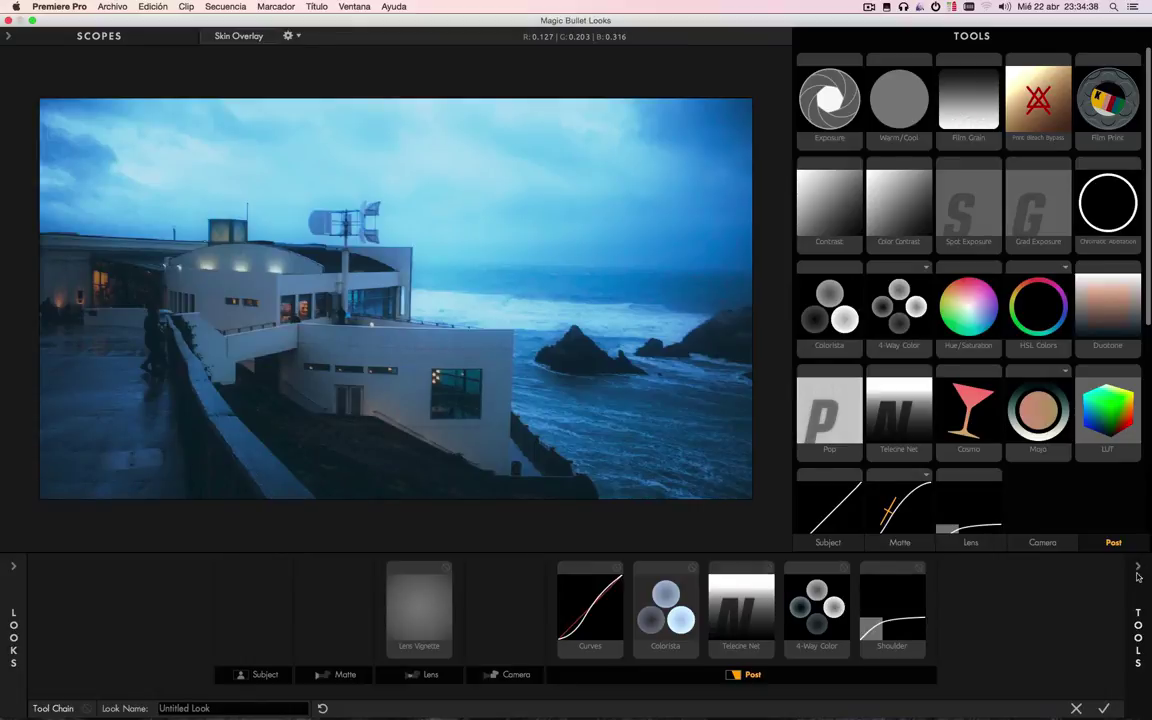
left_click_drag(858, 117, 340, 418)
left_click(1137, 566)
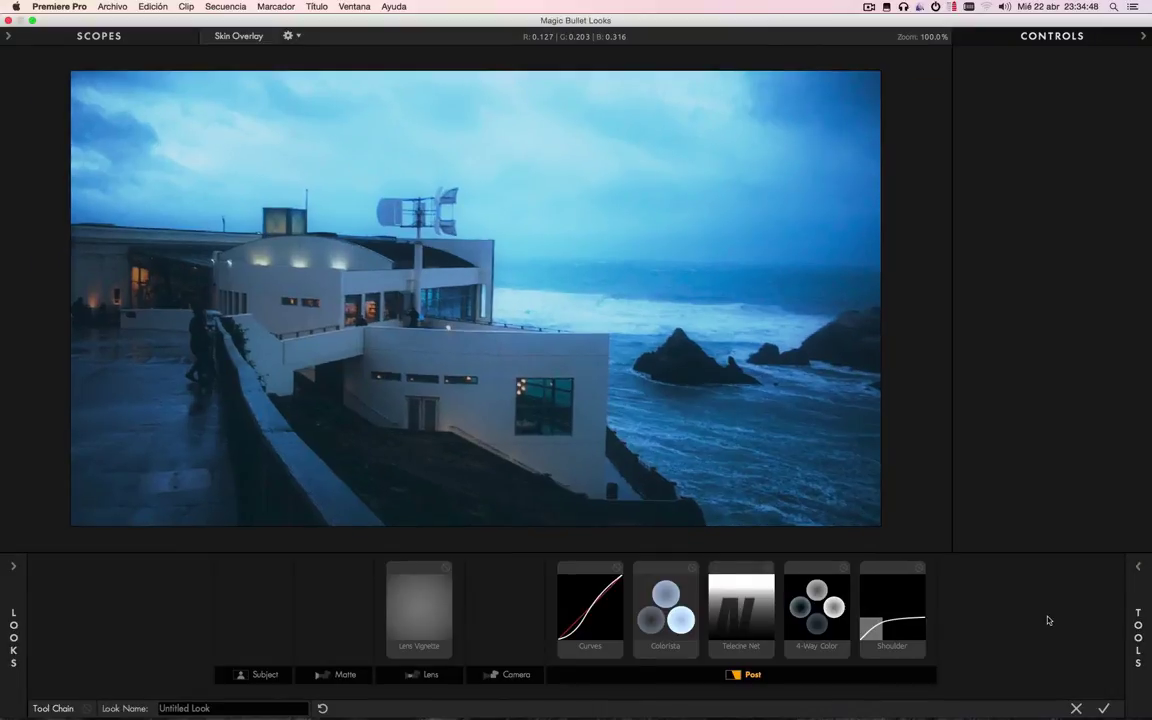
mouse_move(1020, 557)
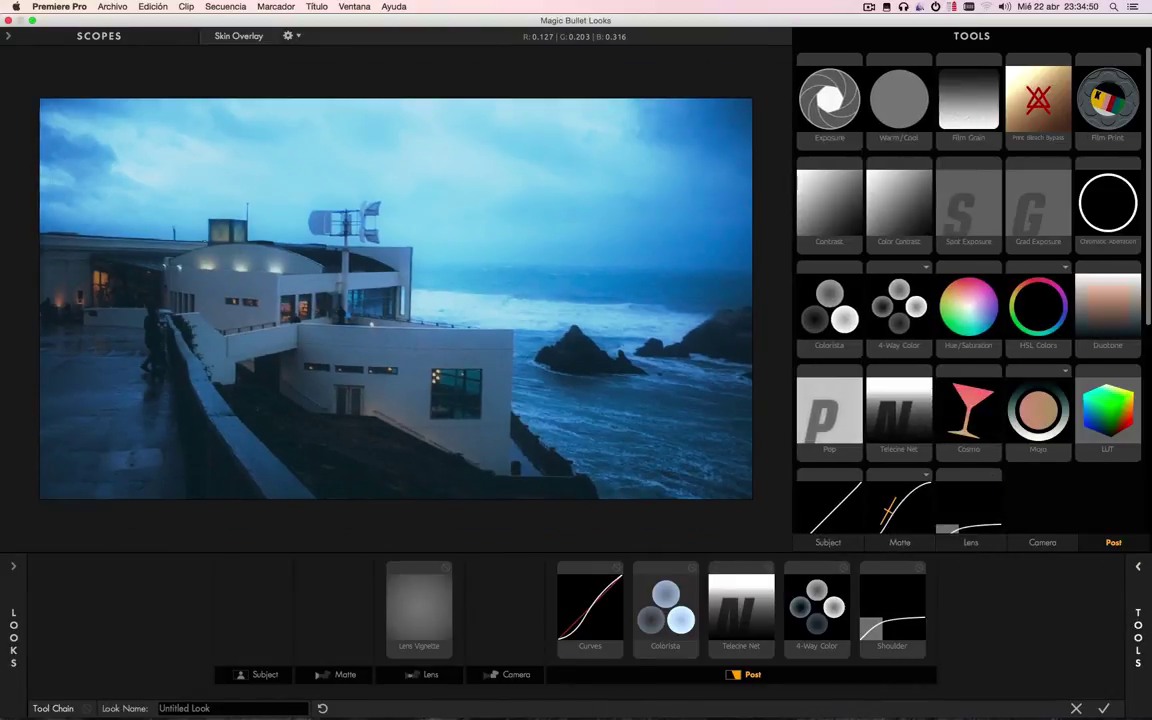
left_click_drag(1118, 103, 613, 307)
- Browse the remaining Post tools, then add the Film Negative tool to the Camera stage of the tool chain
scroll(940, 270, "down", 5)
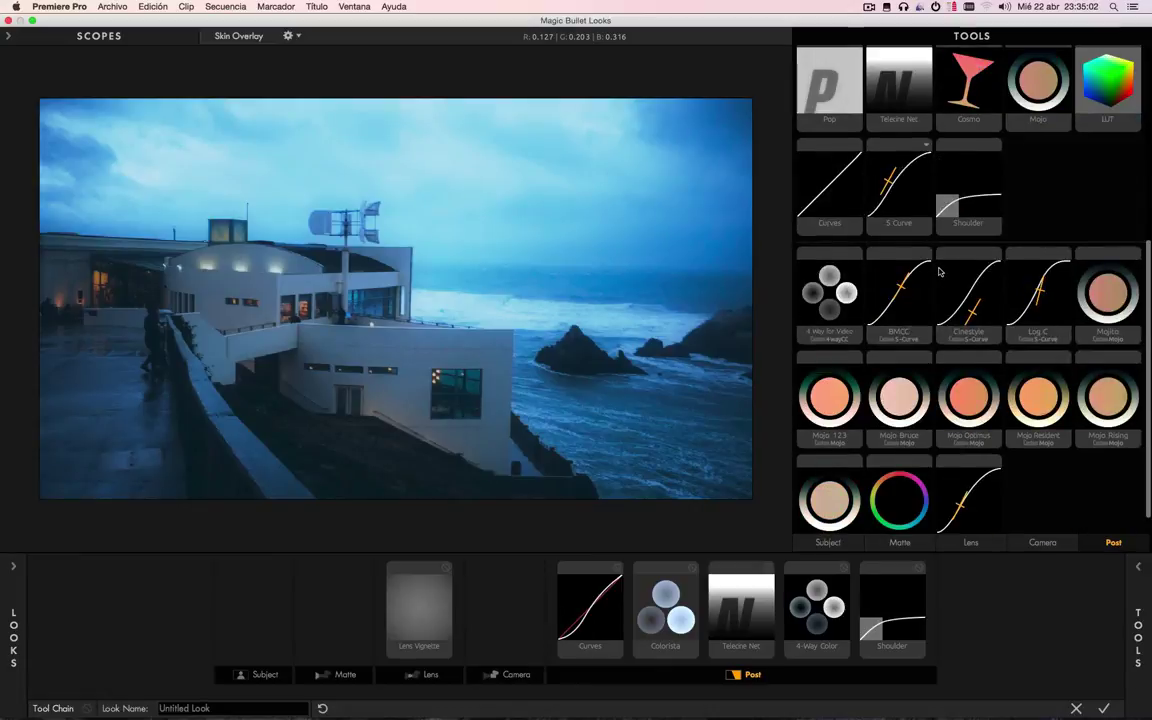
scroll(943, 279, "up", 5)
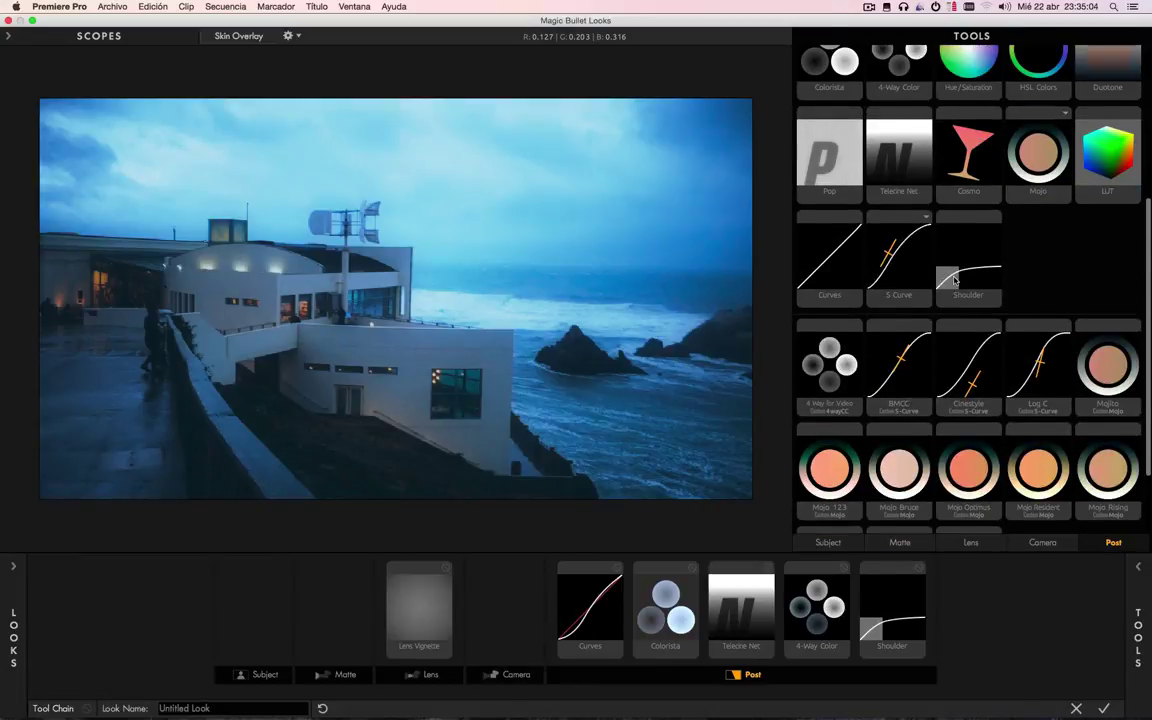
scroll(955, 281, "up", 1)
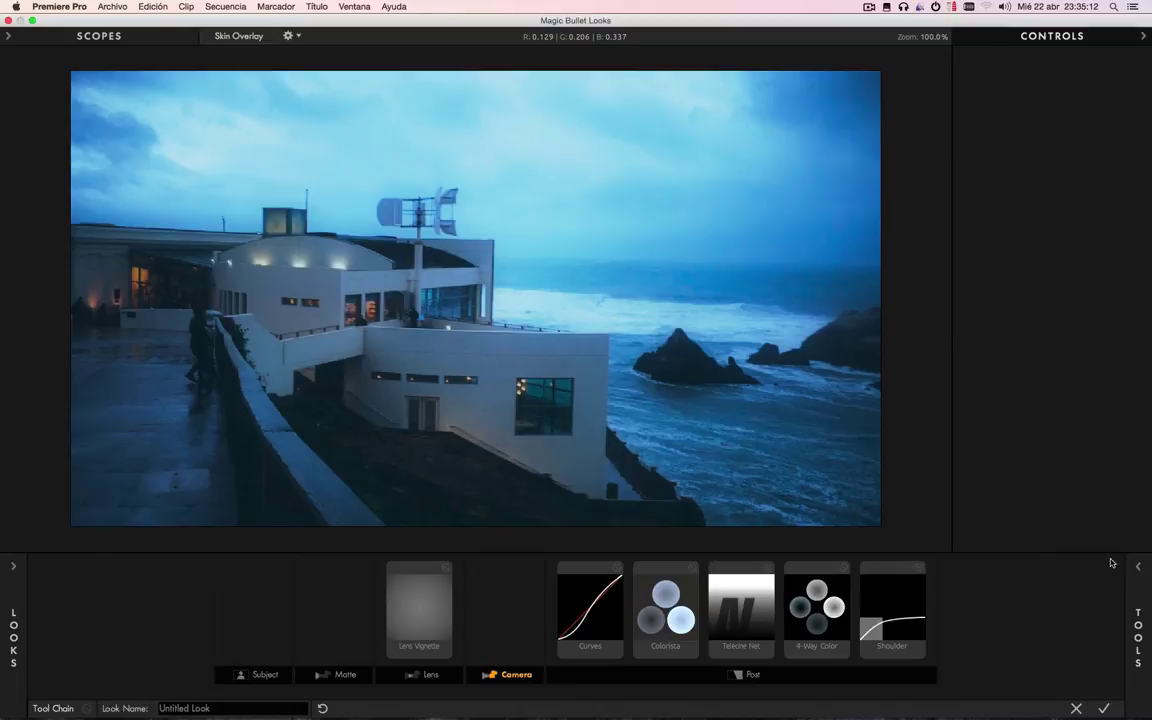
mouse_move(1139, 571)
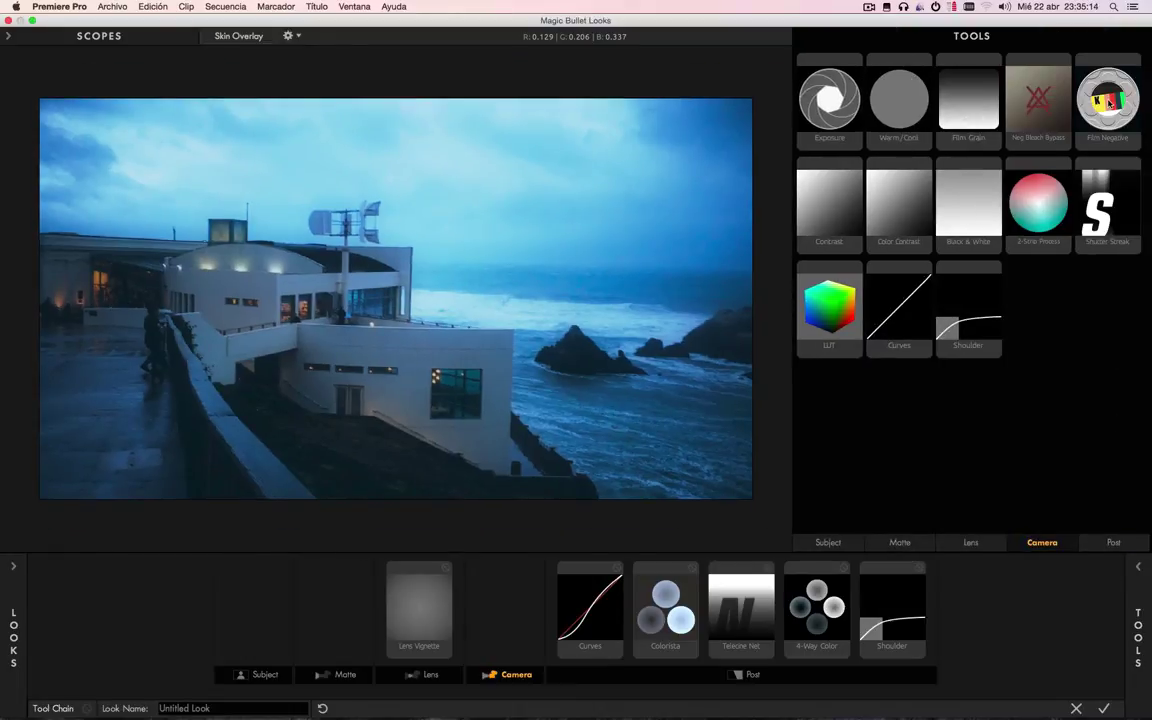
left_click_drag(1107, 105, 446, 320)
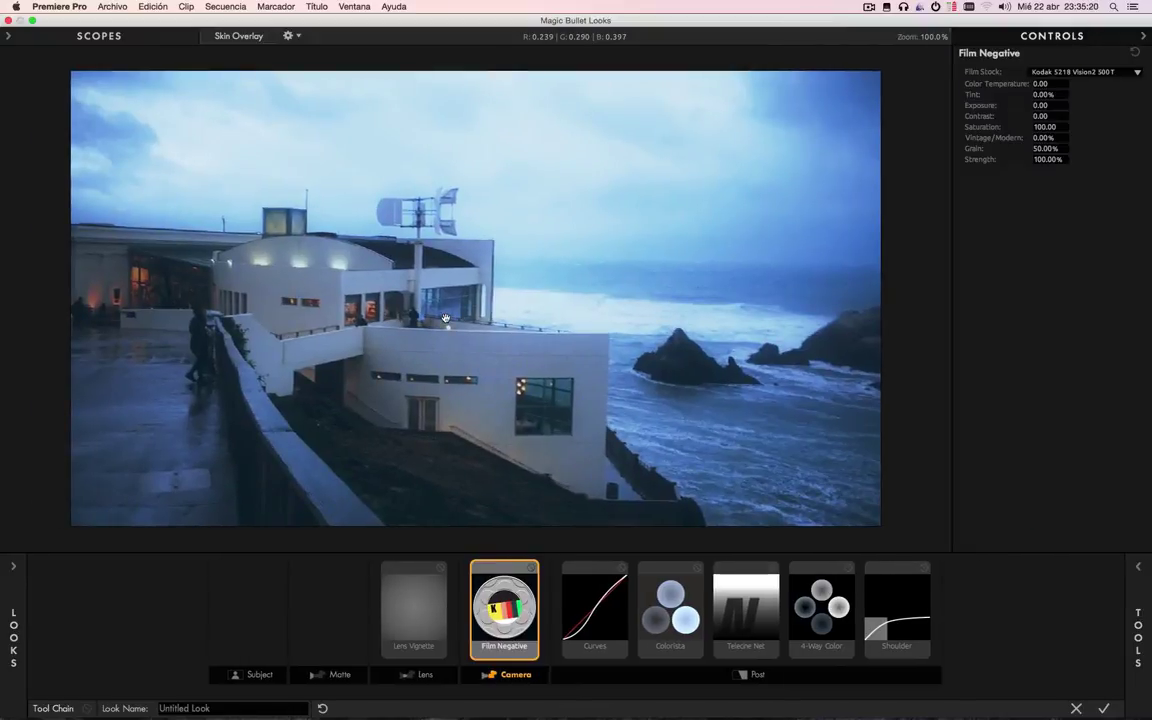
- Try Film Negative stocks such as Kodak 5219 Vision3 500T, Fujifilm 8553 Eterna 250 and Kodak 5201 Vision 50D, and choose Prolochrome P4350
left_click(1062, 75)
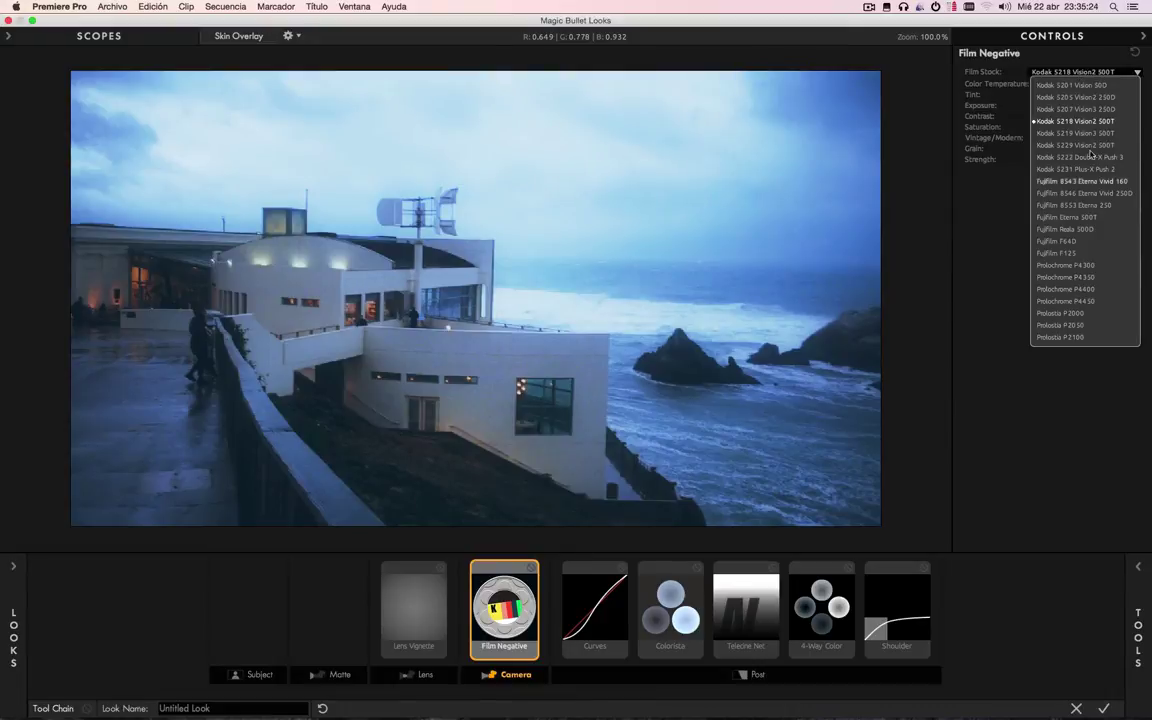
left_click(1075, 133)
left_click(1080, 72)
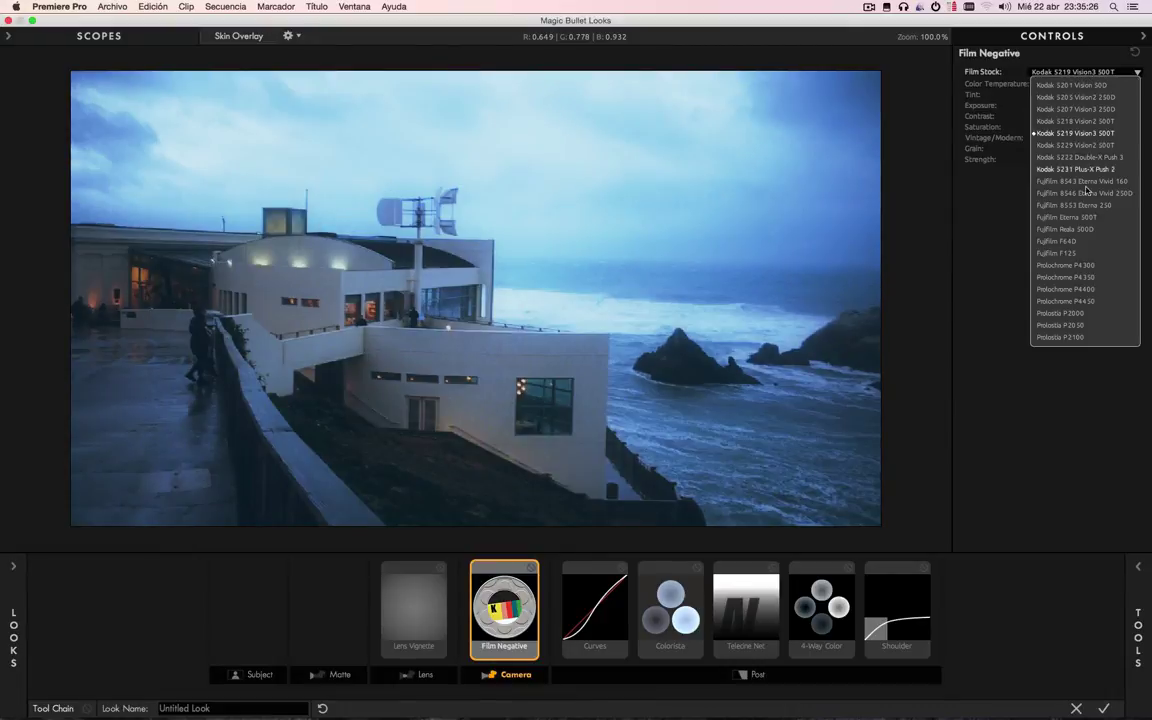
left_click(1088, 205)
left_click(1085, 74)
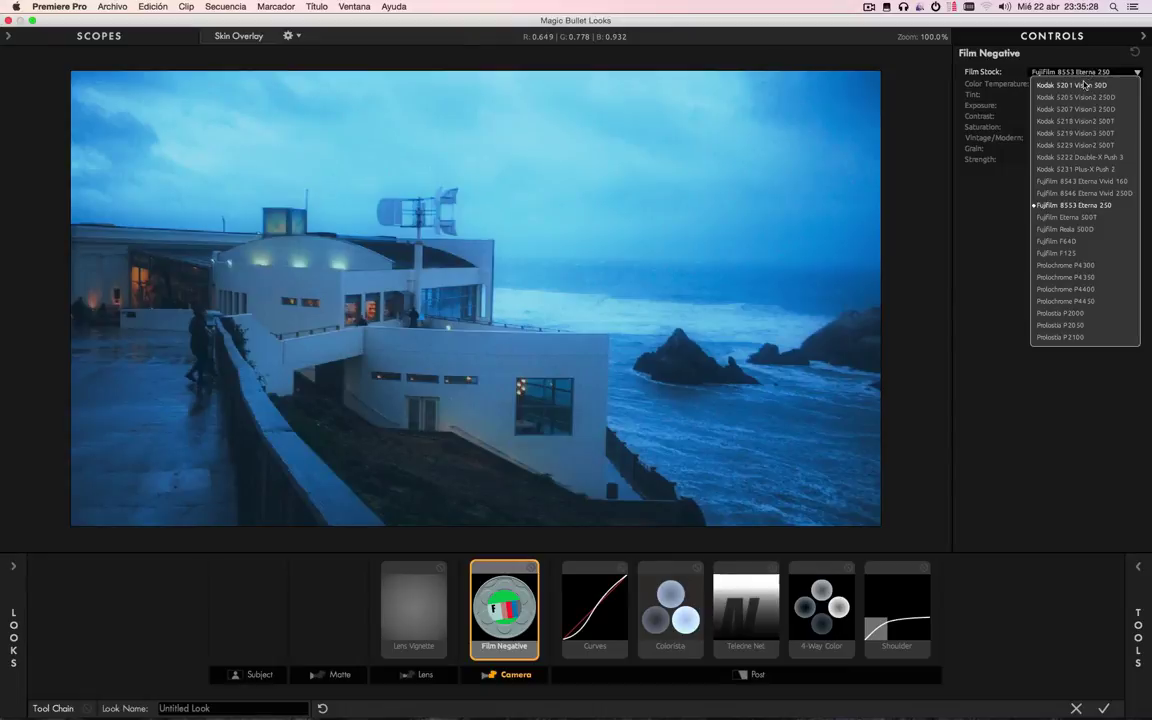
left_click(1078, 85)
left_click(1077, 73)
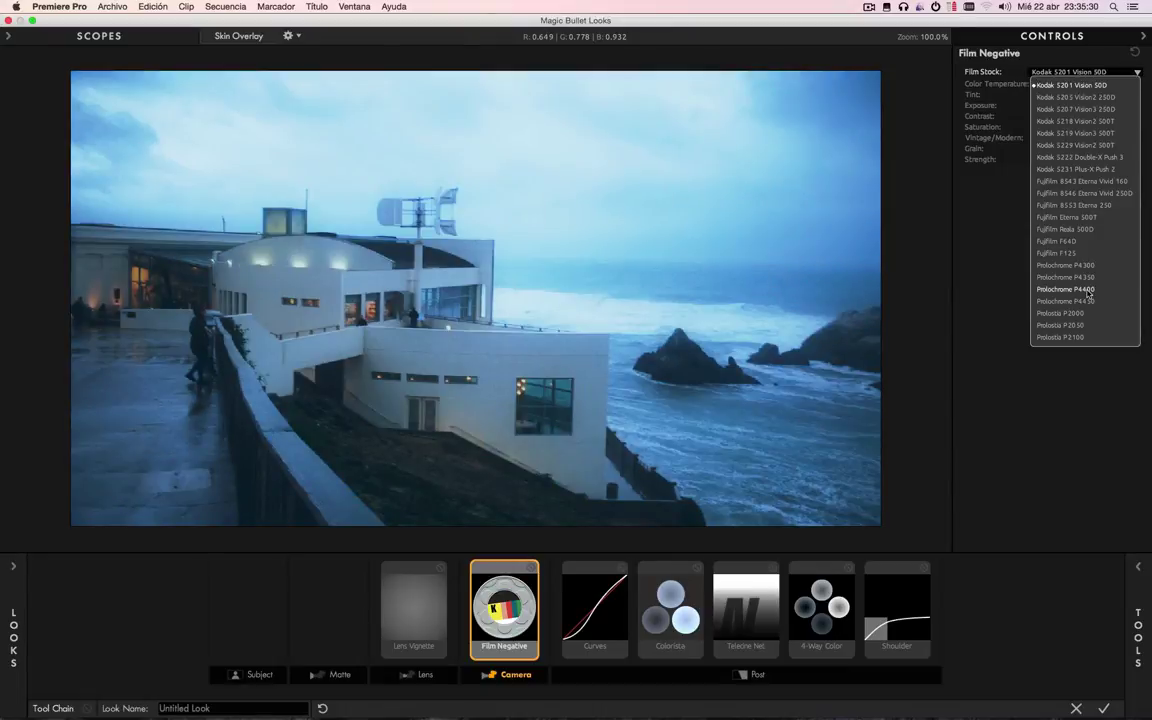
left_click(1065, 265)
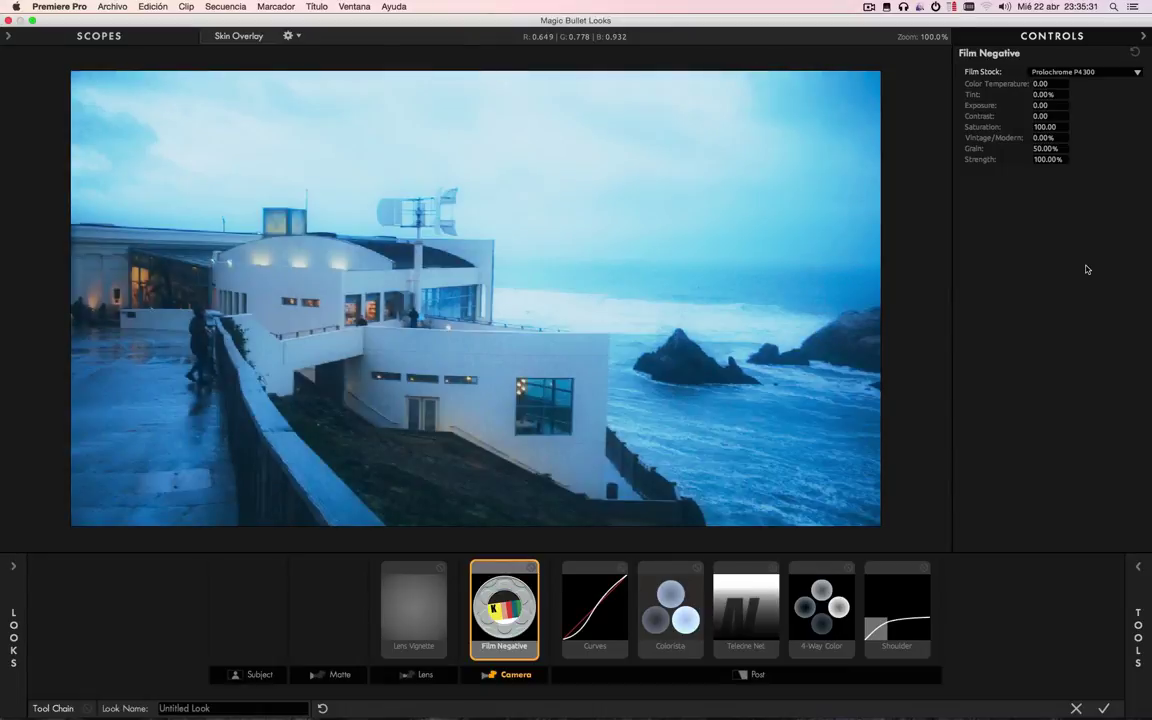
left_click(1085, 72)
left_click(1079, 278)
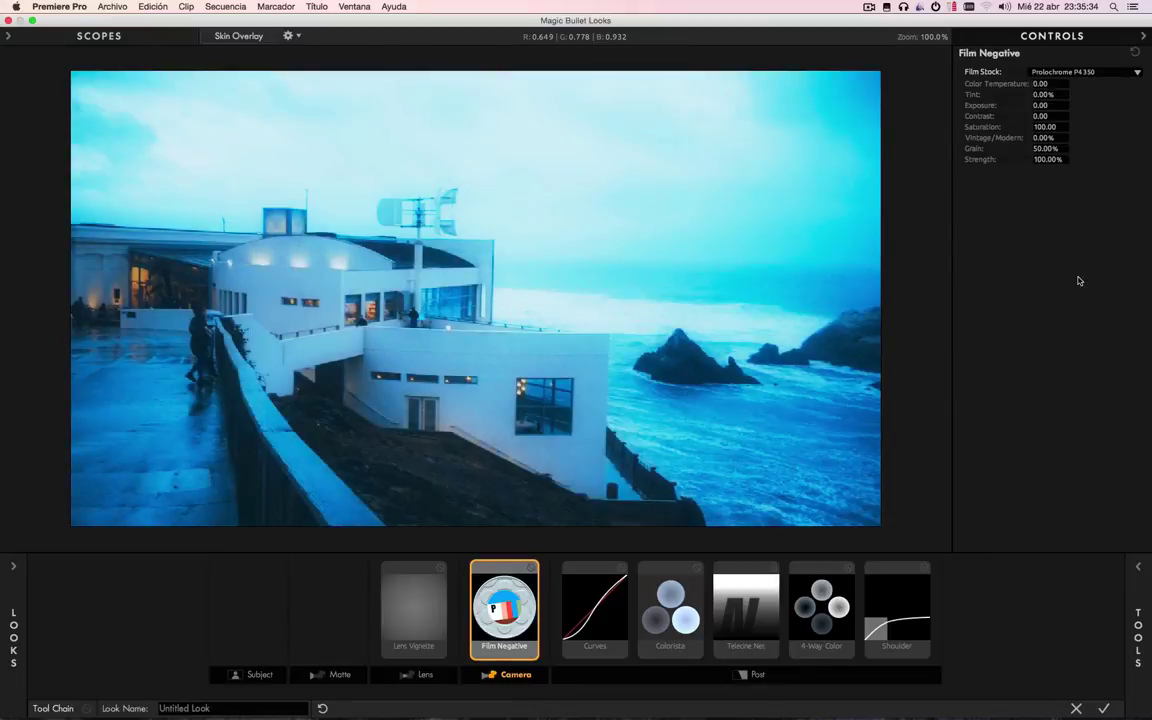
- Switch the Film Negative stock to Prolostia P2000 and set its Strength to 39.70% and Grain to 44.00%
left_click(1085, 72)
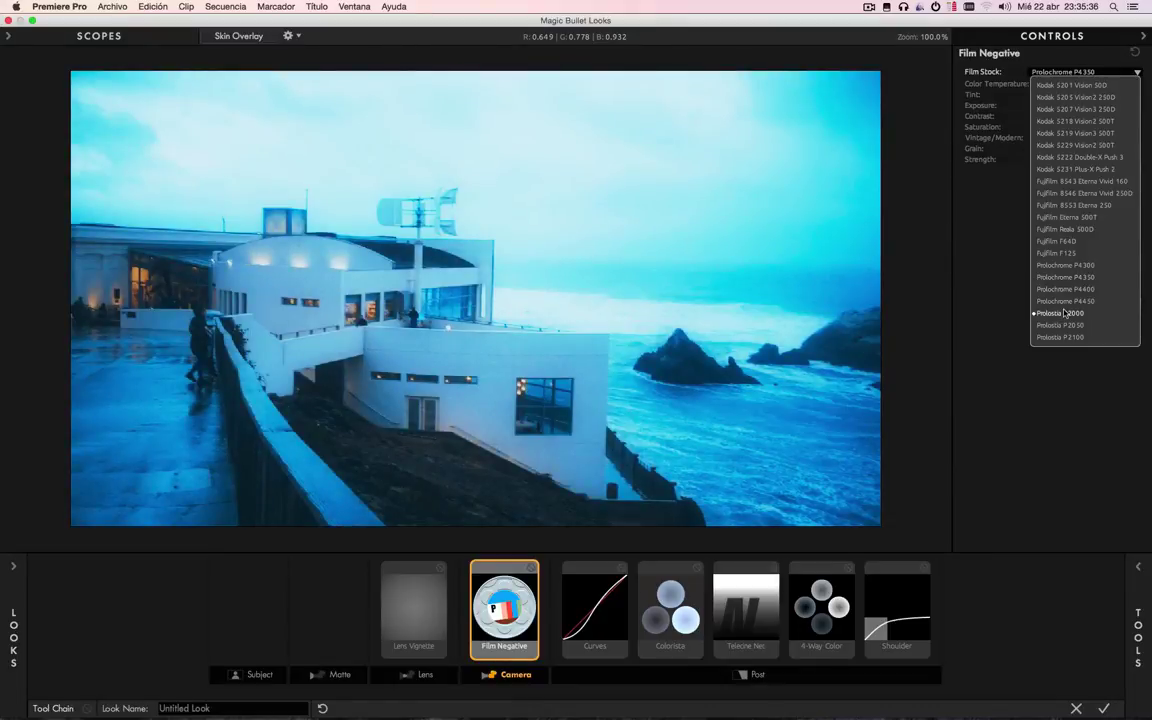
left_click(1065, 318)
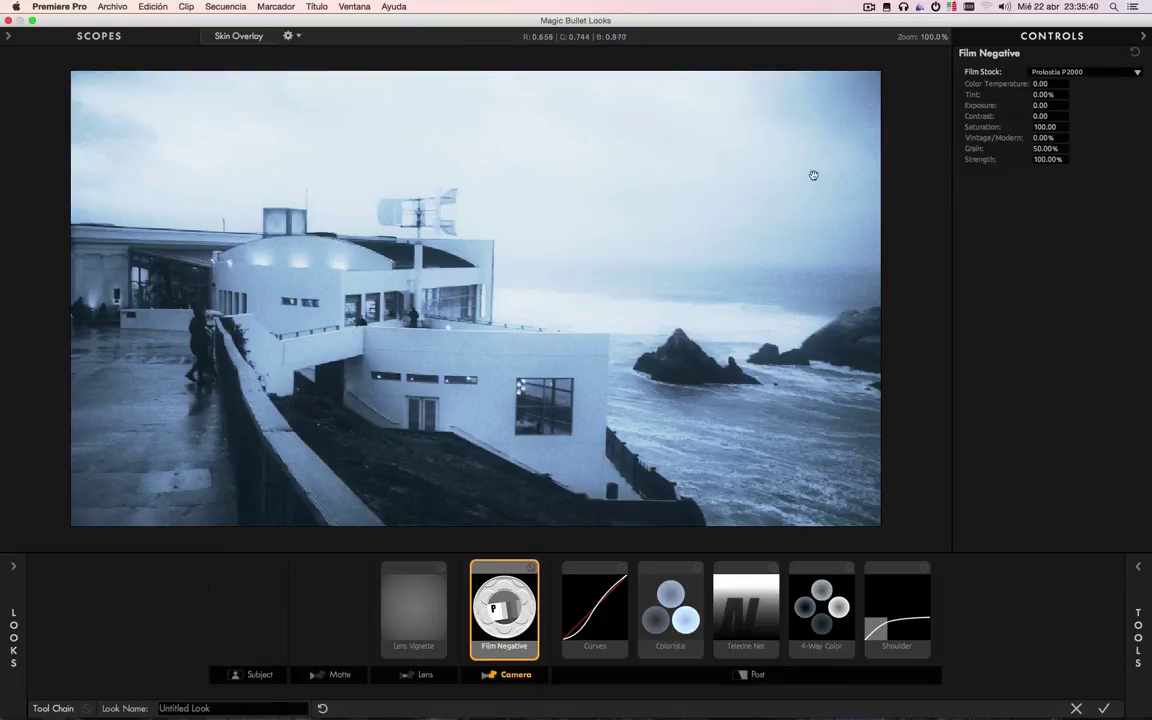
key("Down")
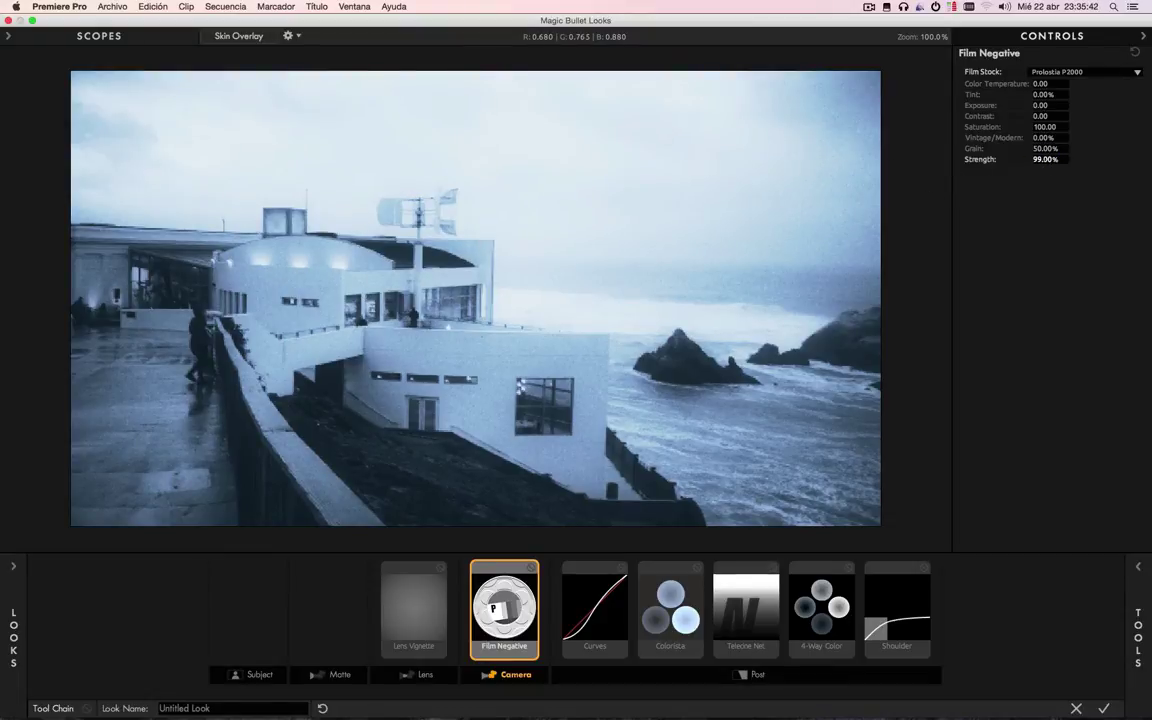
left_click_drag(937, 144, 967, 210)
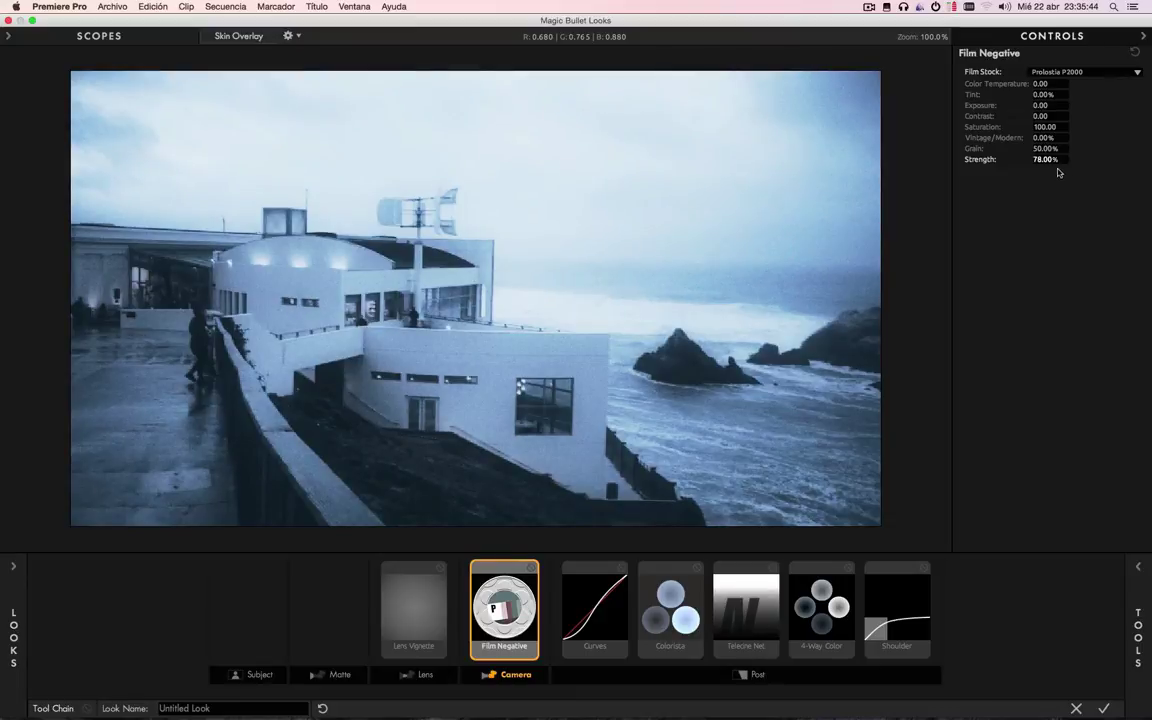
left_click_drag(940, 144, 877, 134)
left_click_drag(1045, 148, 883, 487)
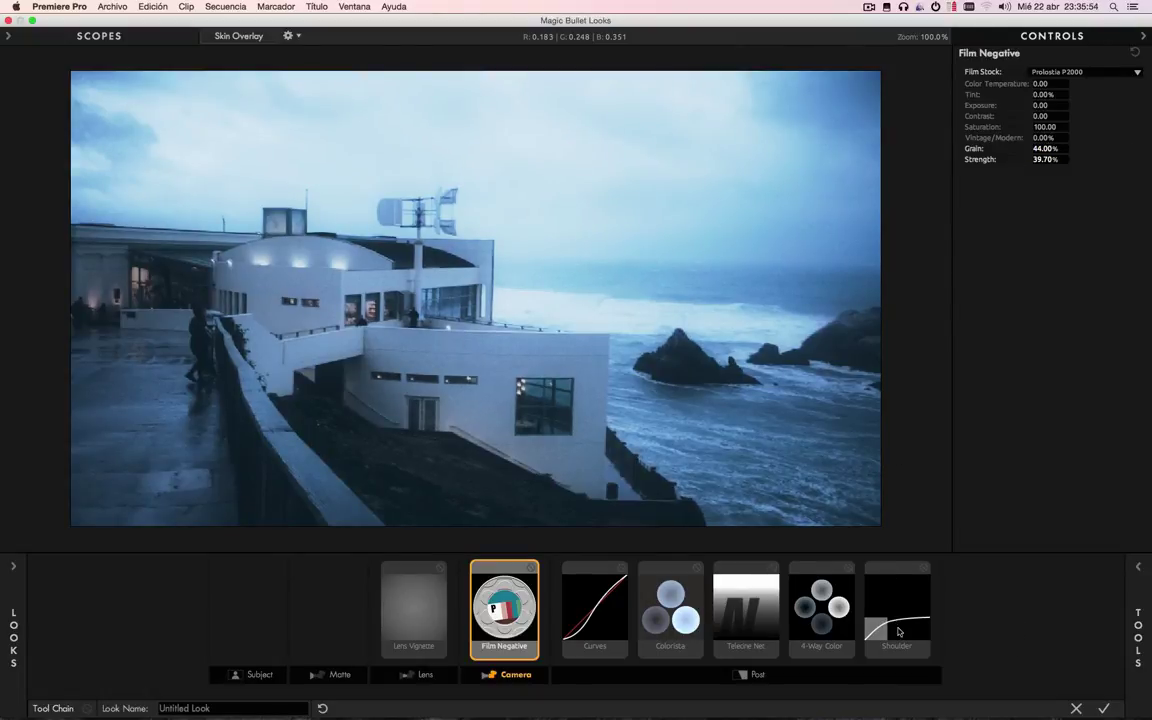
- Name the look Pruebas videoedicionorg, save it in the Custom looks collection, and close the look editor
left_click(1138, 567)
left_click_drag(160, 708, 323, 711)
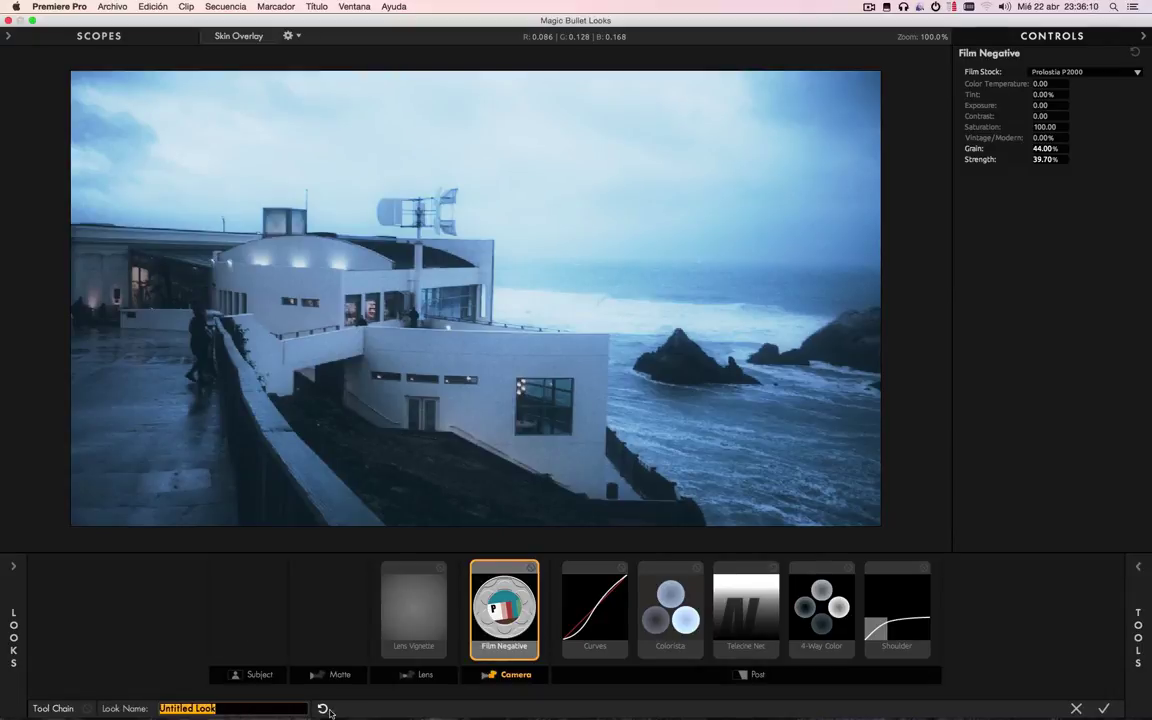
type("Pruebas")
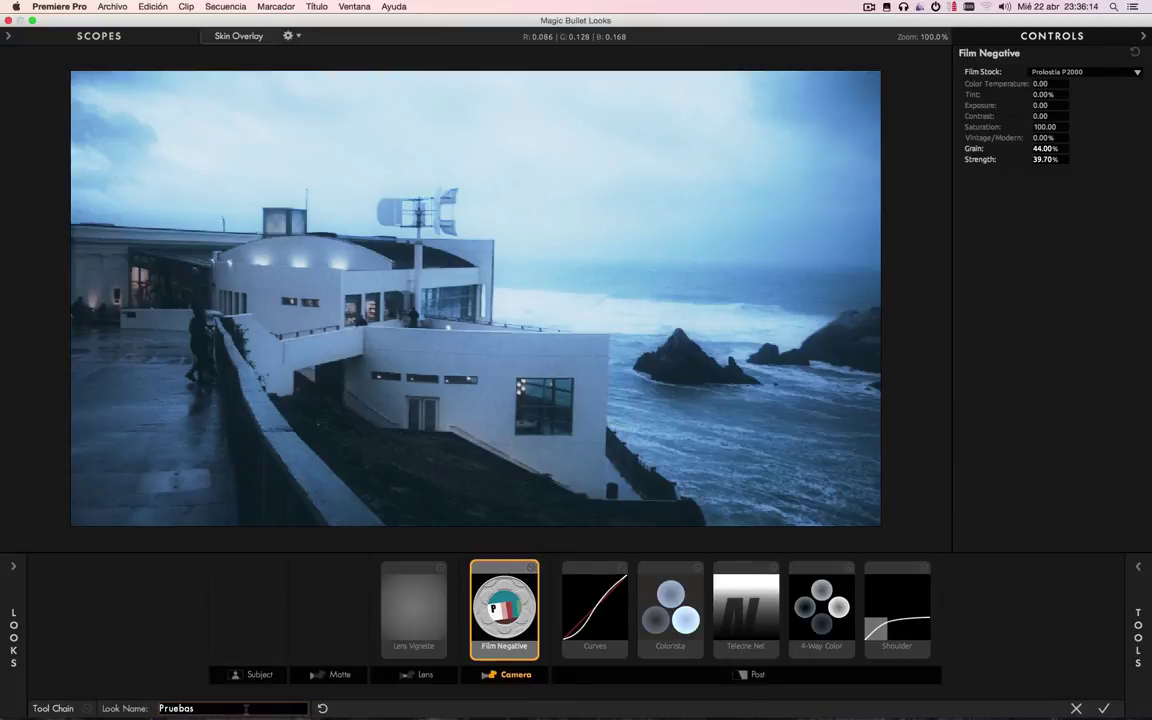
type(" videoedicionorg")
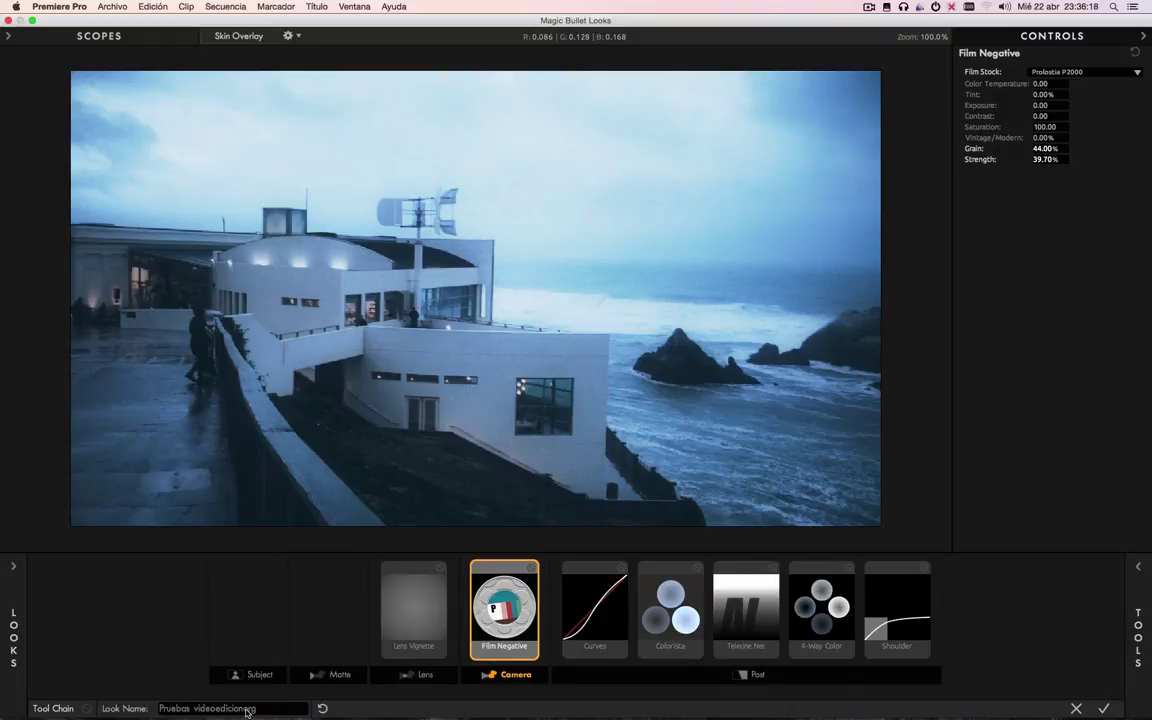
mouse_move(8, 612)
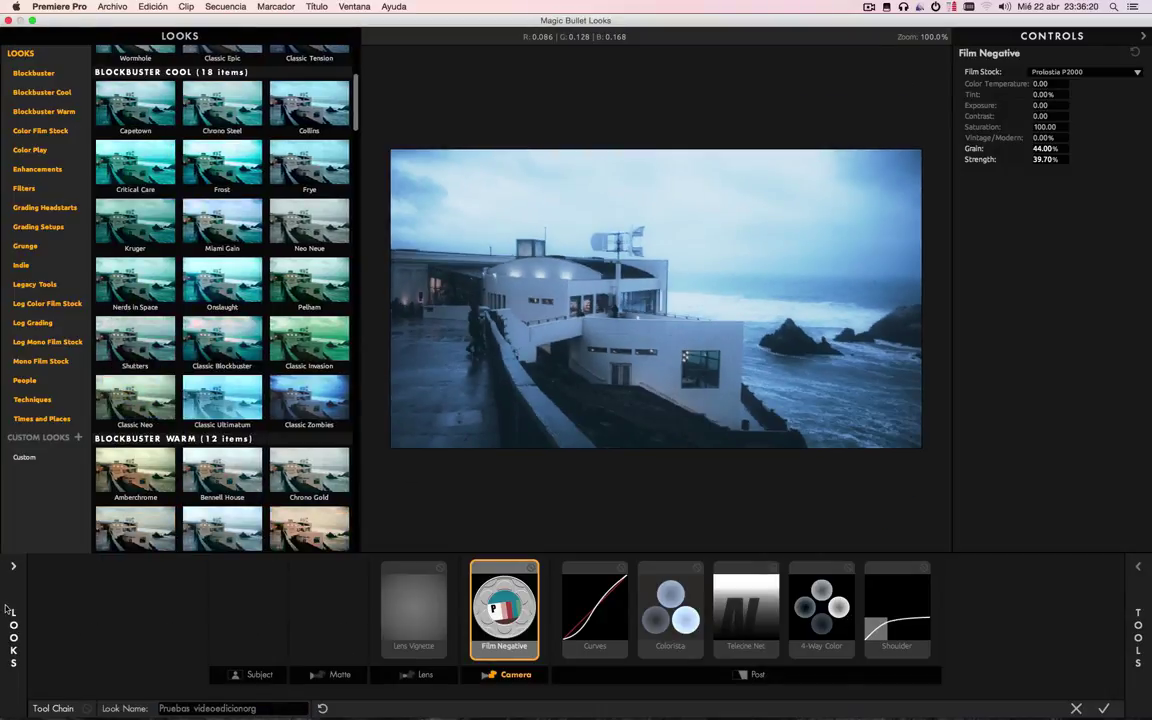
left_click(23, 458)
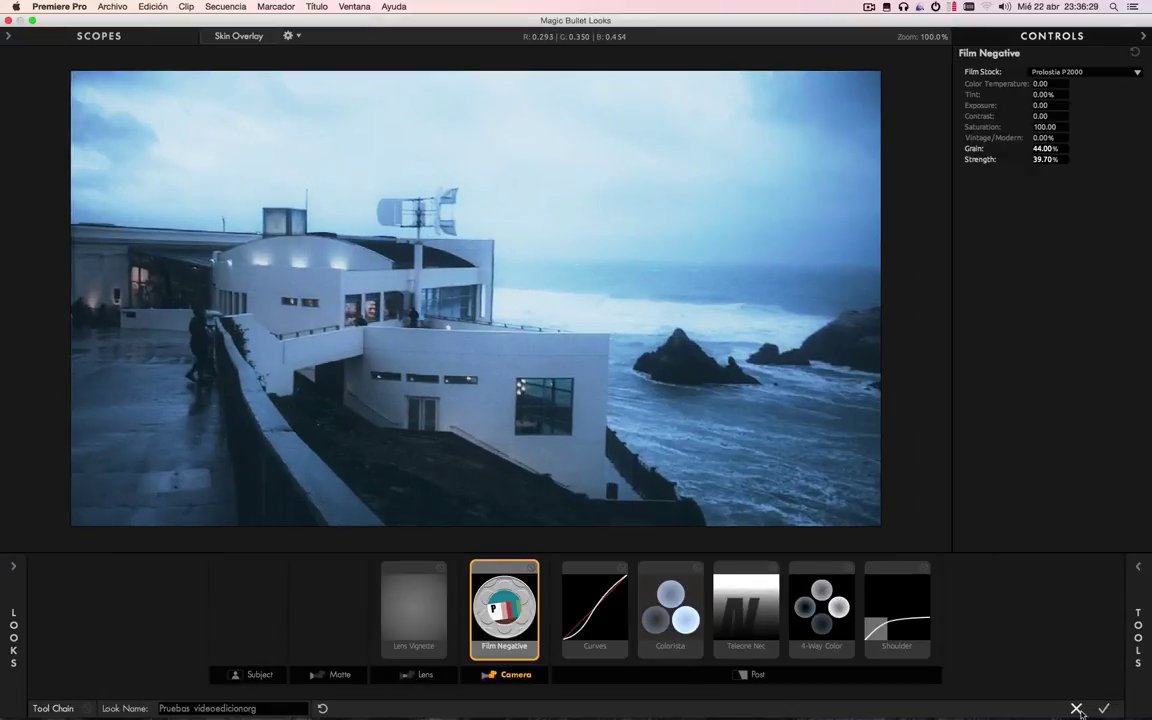
left_click(1103, 708)
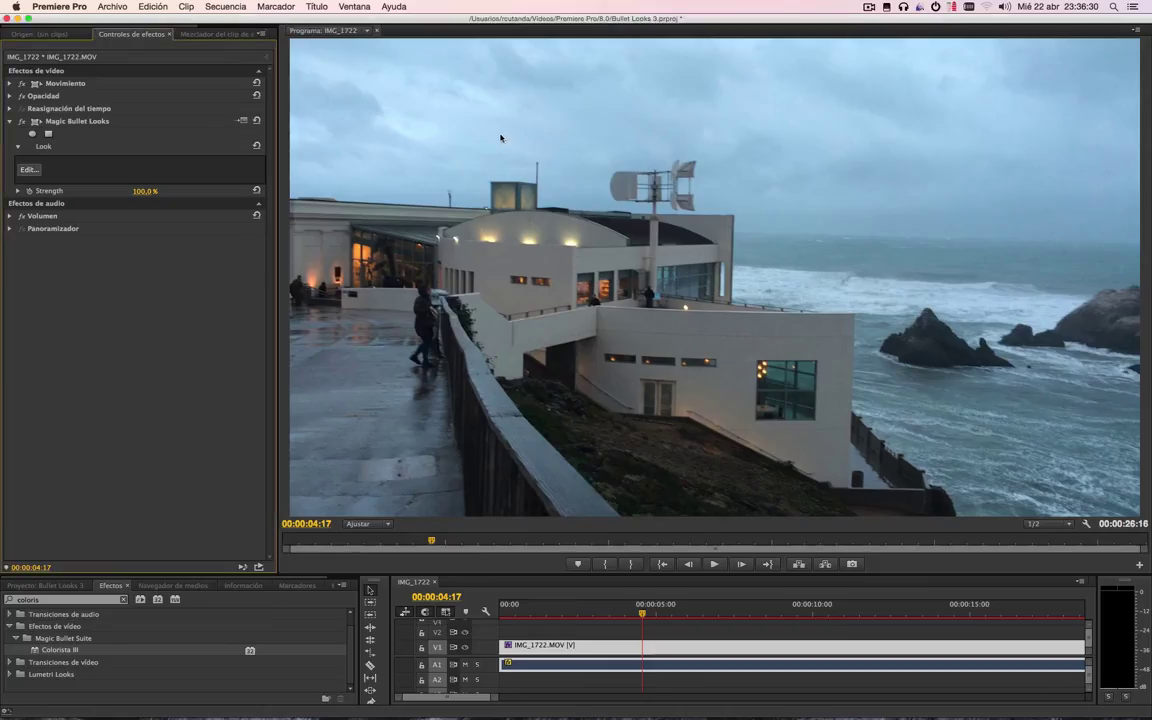
- Reopen the look editor on the clip, load the custom look Pruebas videoedicionorg, and inspect its Film Negative settings
left_click(24, 171)
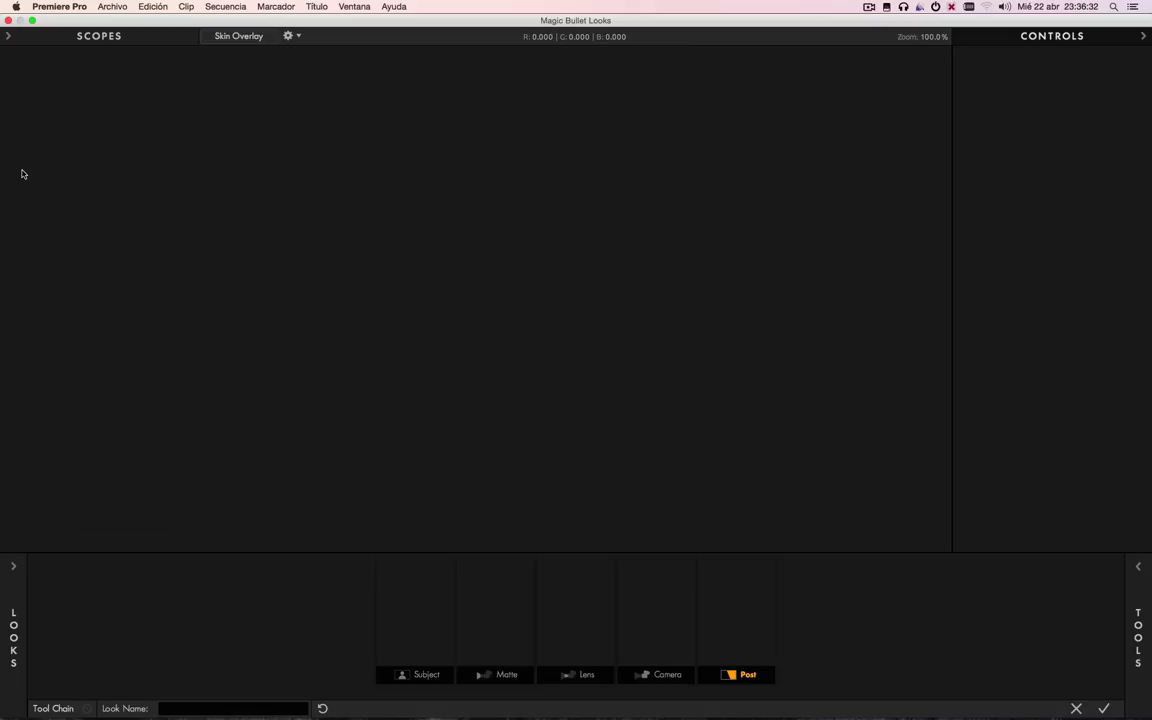
left_click(10, 567)
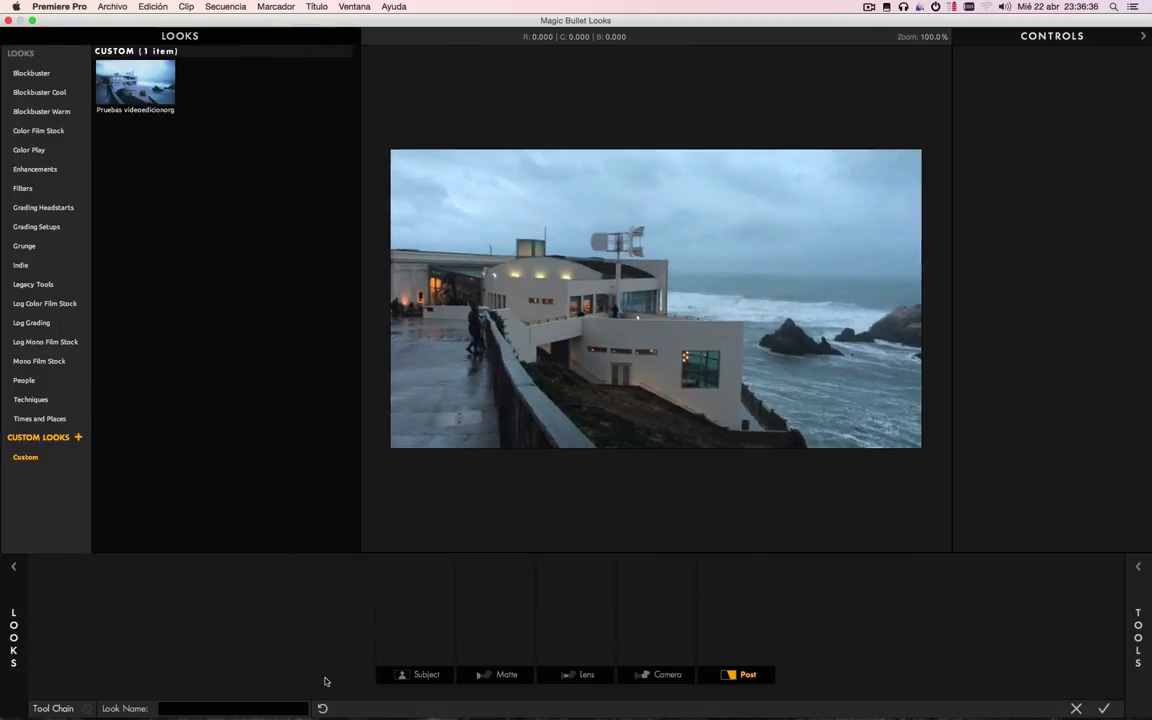
left_click(117, 77)
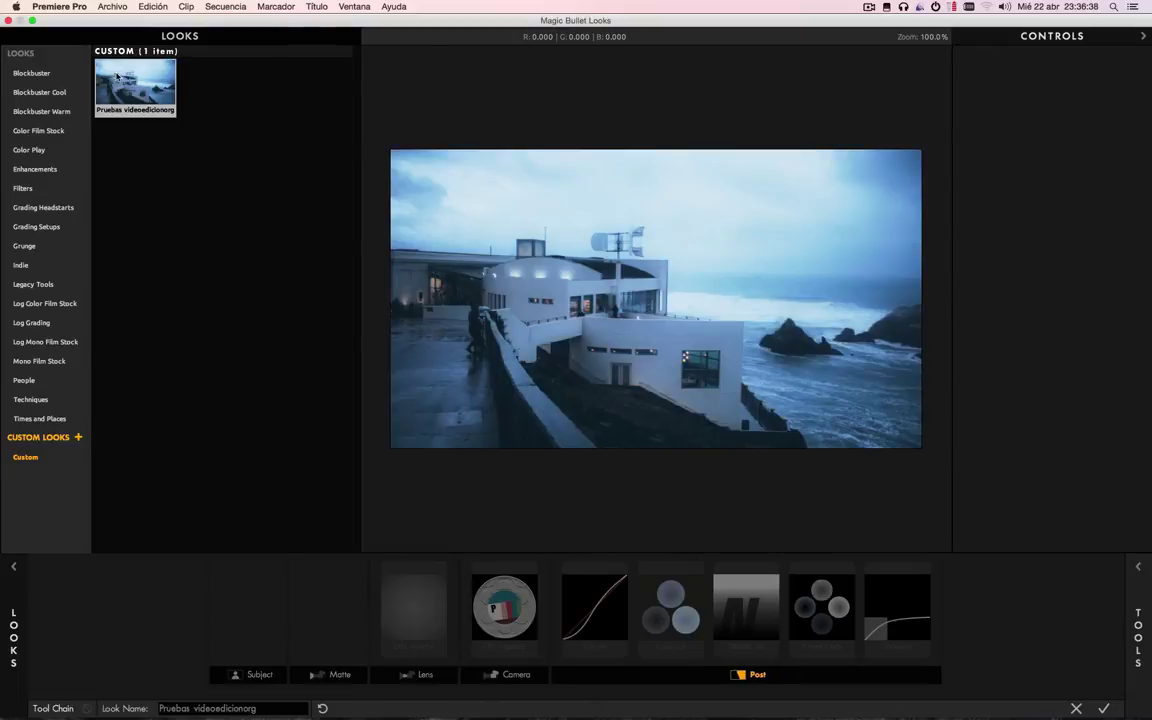
mouse_move(117, 77)
left_mouse_down()
mouse_move(188, 162)
mouse_move(168, 118)
mouse_move(130, 95)
left_mouse_up()
left_click(504, 607)
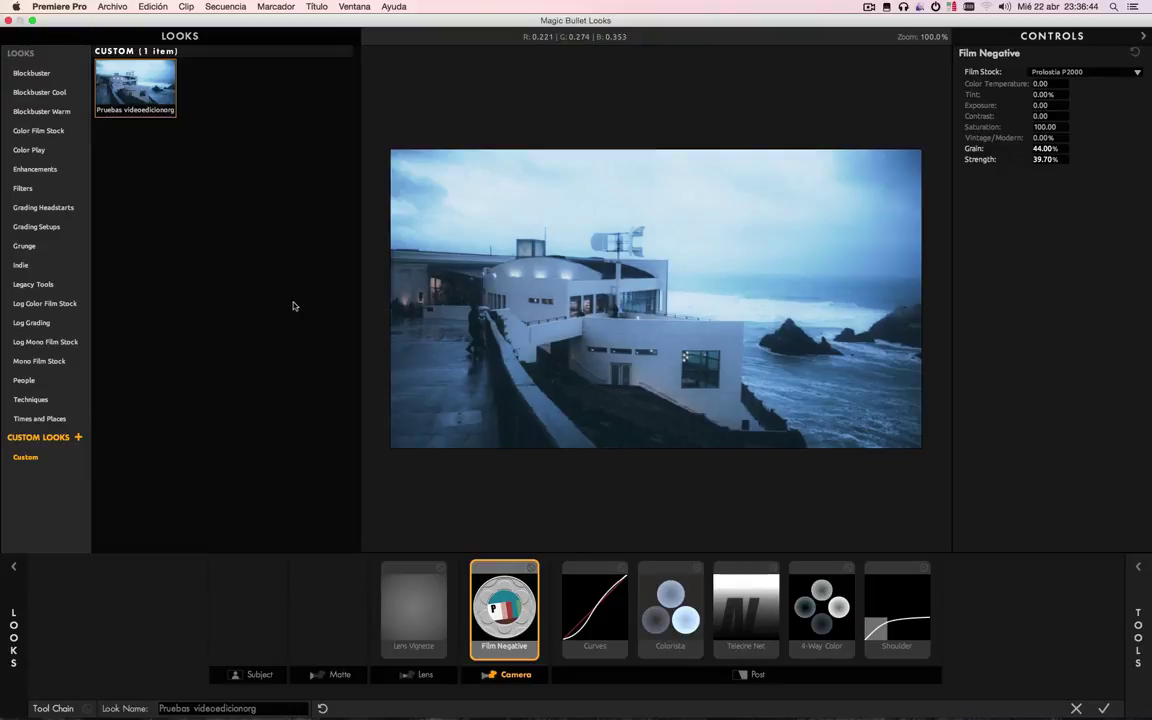
left_click(14, 580)
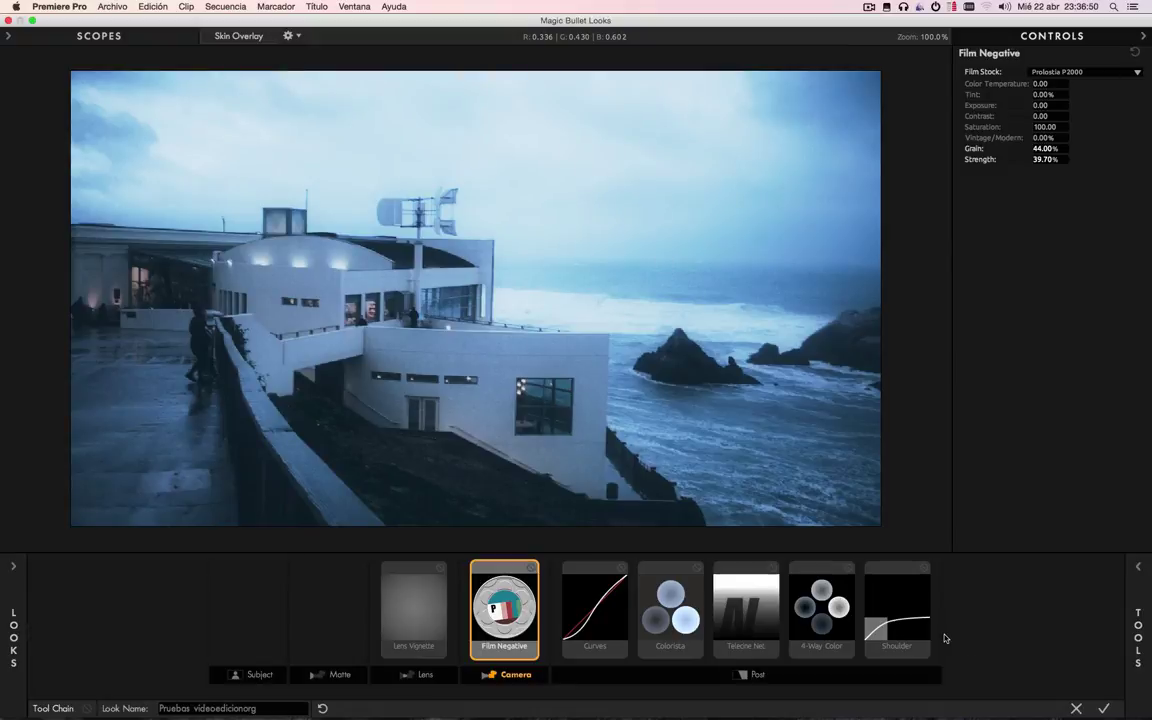
- Toggle the Skin Overlay on and off over the image, and leave the look editor
left_click(246, 40)
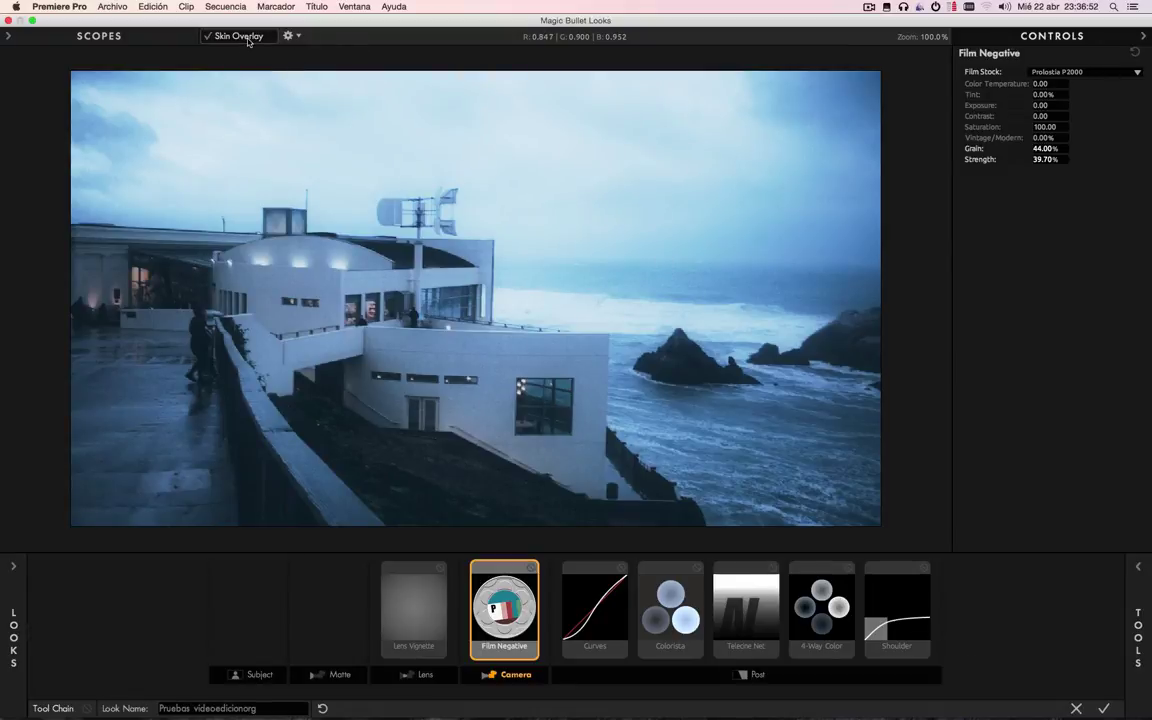
left_click(251, 40)
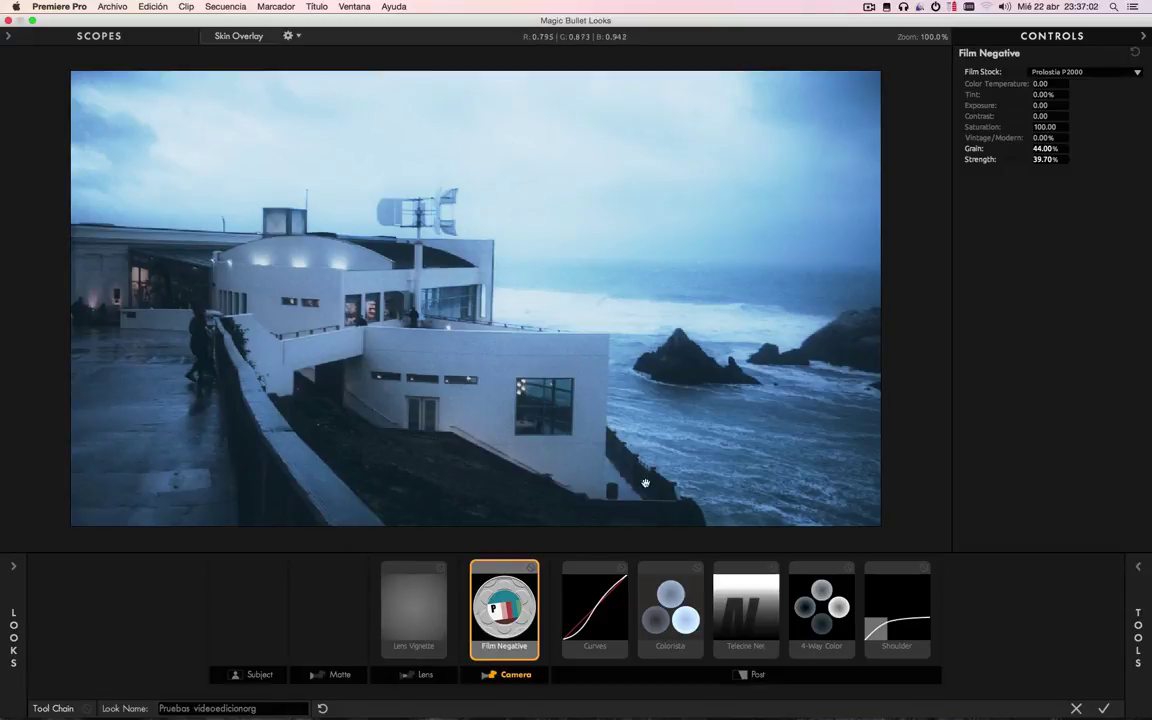
key("Escape")
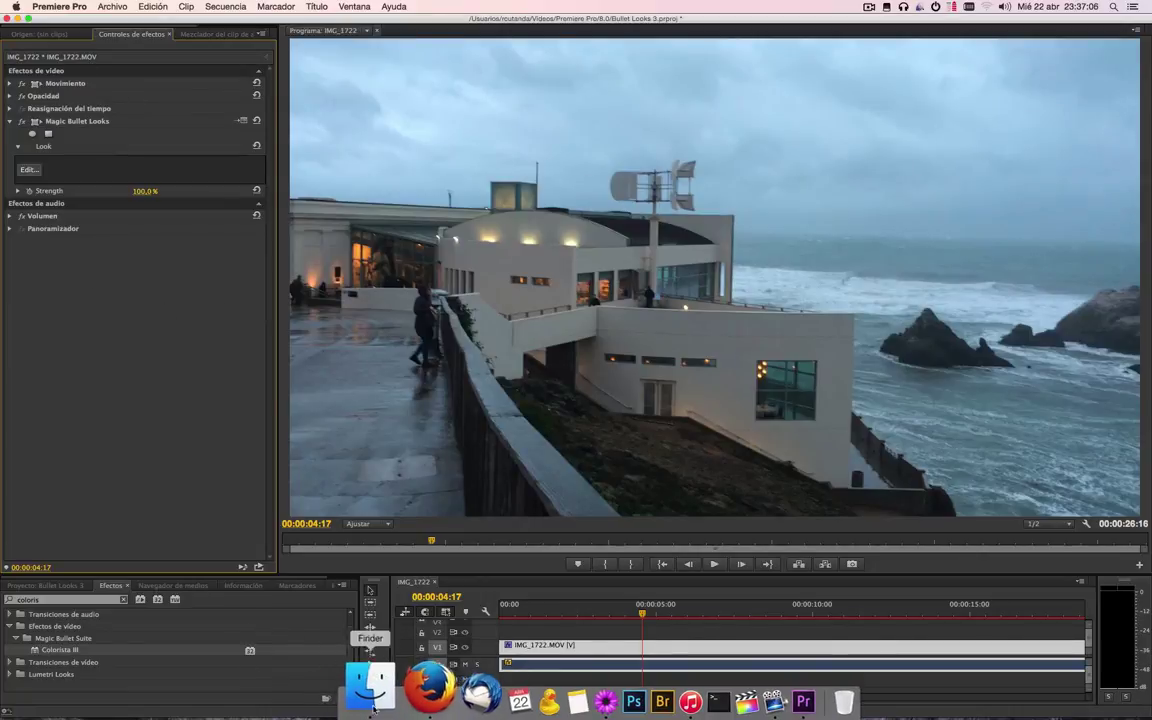
- Switch to Finder and open the Cosmo folder inside Capturas on the SSD drive
left_click(358, 684)
left_click(242, 412)
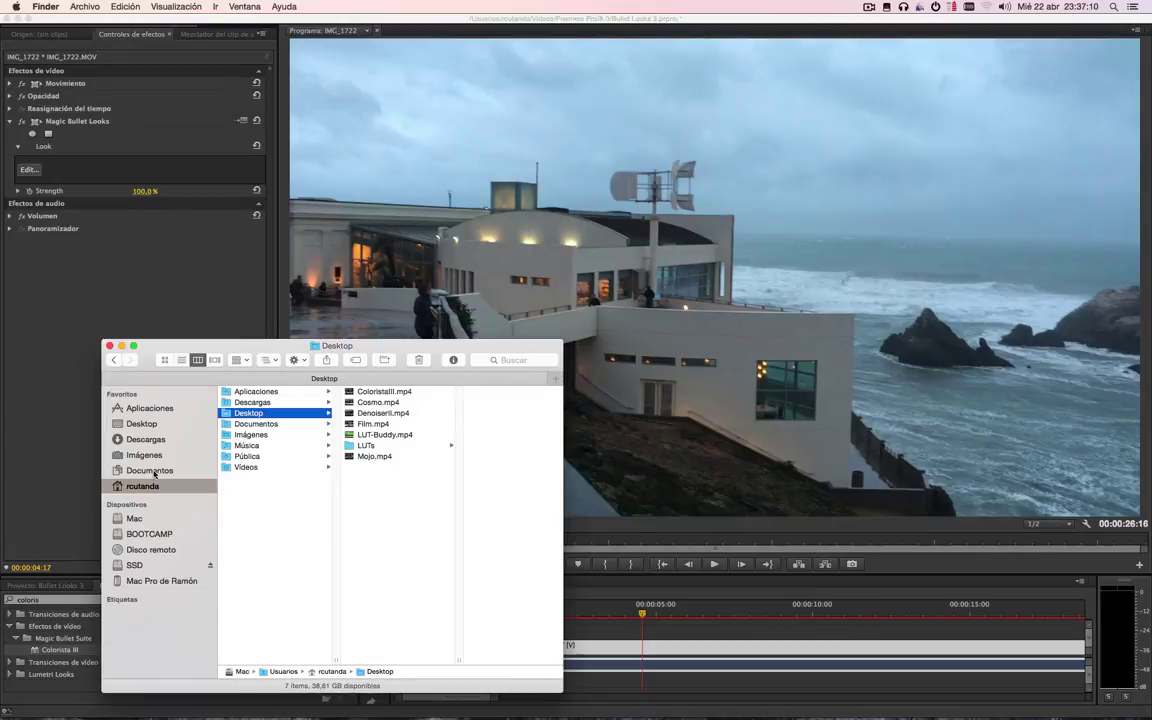
left_click(148, 564)
left_click(250, 391)
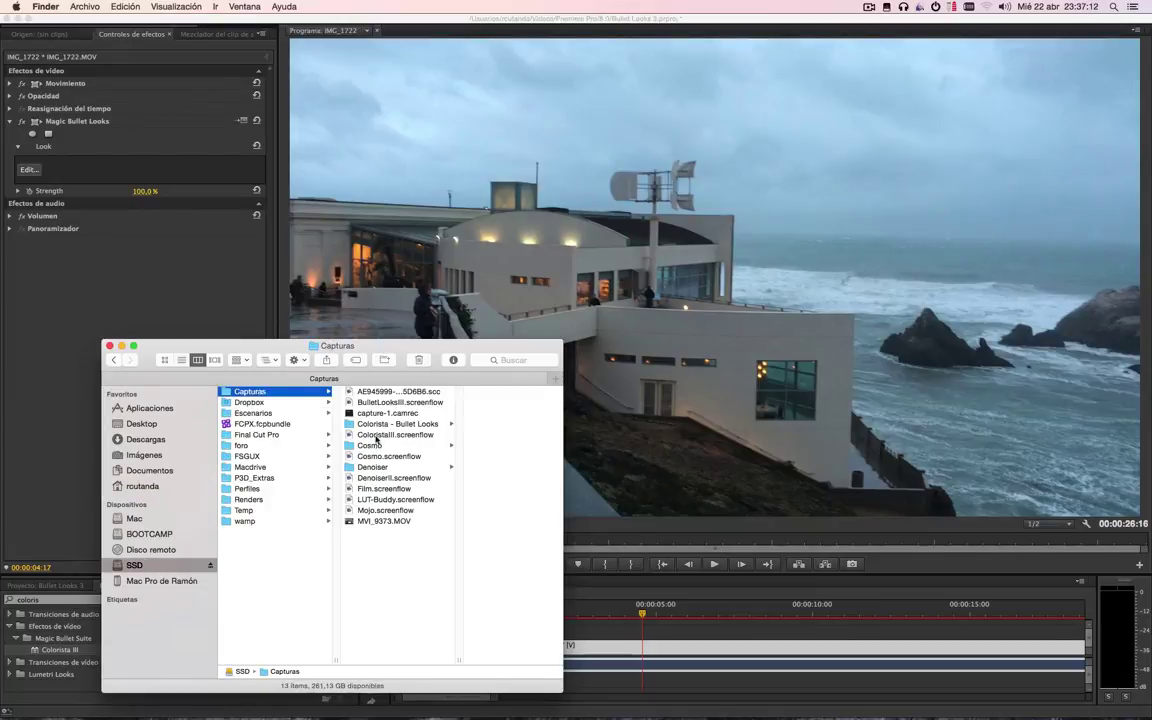
left_click(399, 446)
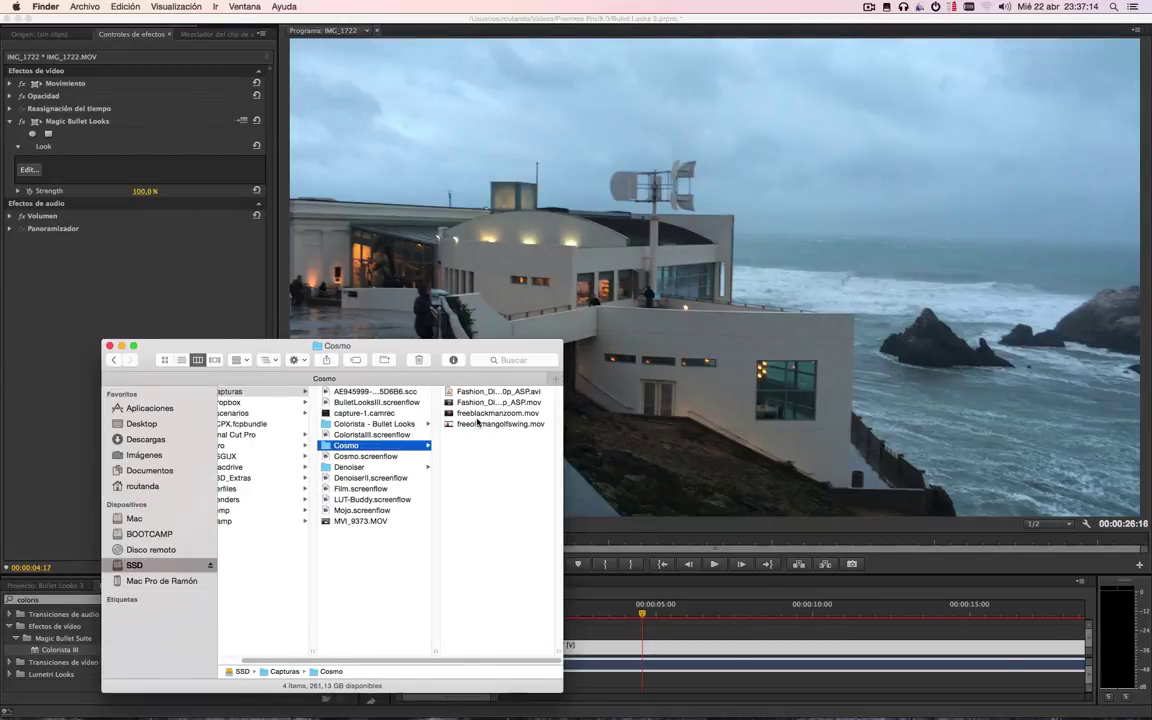
- Clear the old clip from the Premiere Pro timeline and place Fashion_DivX720p_ASP.mov at the start of track V1
left_click_drag(470, 402, 433, 334)
left_click_drag(508, 665, 588, 648)
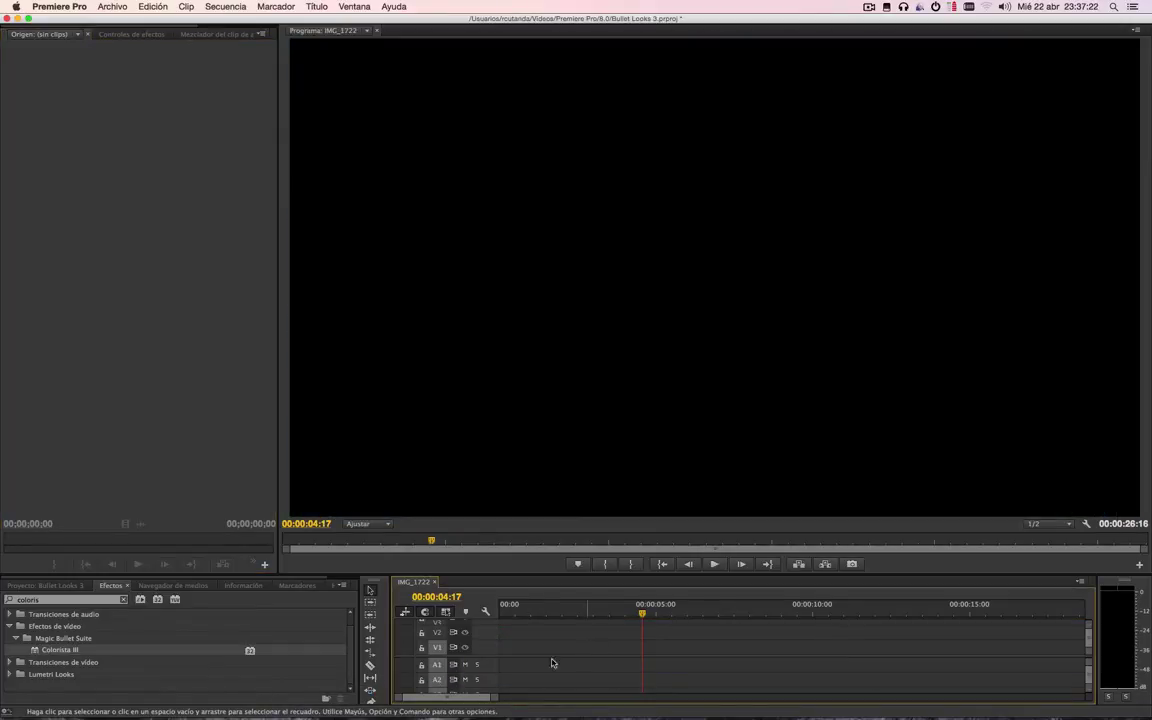
left_click(384, 686)
left_click_drag(474, 405, 553, 650)
- Trim off the opening of the Fashion clip, keep the remainder at the sequence start, and display the clip's effect controls
left_click(644, 648)
left_click_drag(643, 617, 655, 617)
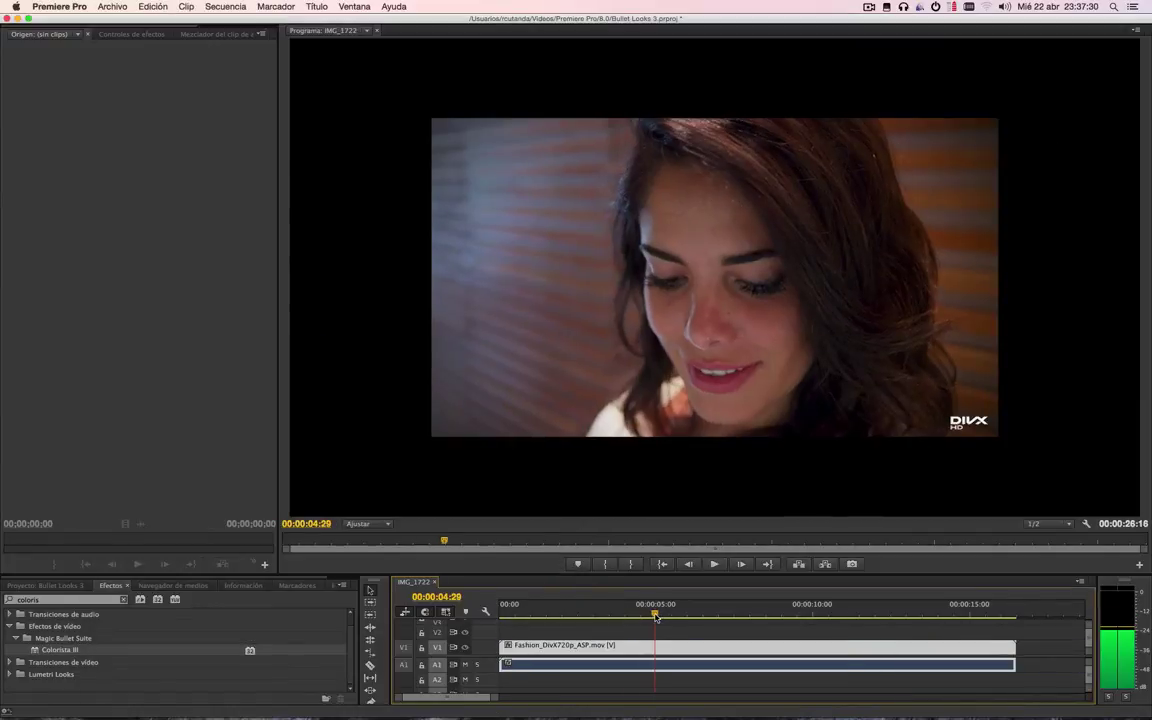
left_click(215, 34)
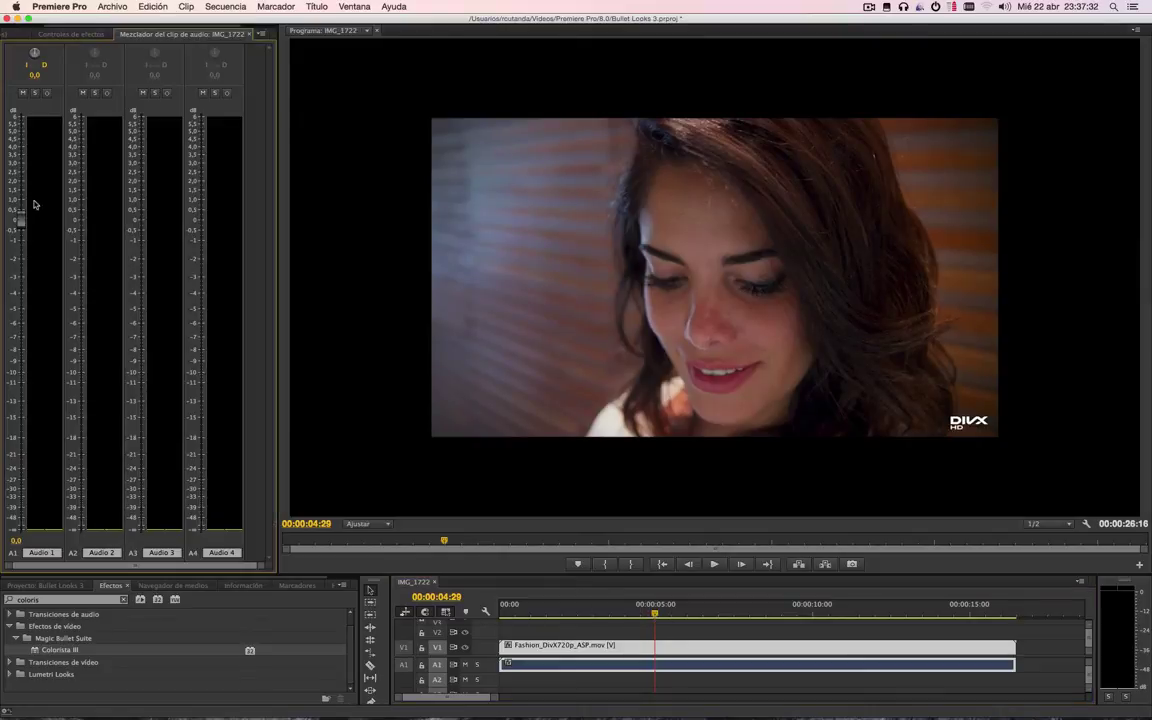
left_click(64, 35)
left_click_drag(547, 650, 519, 612)
left_click(526, 612)
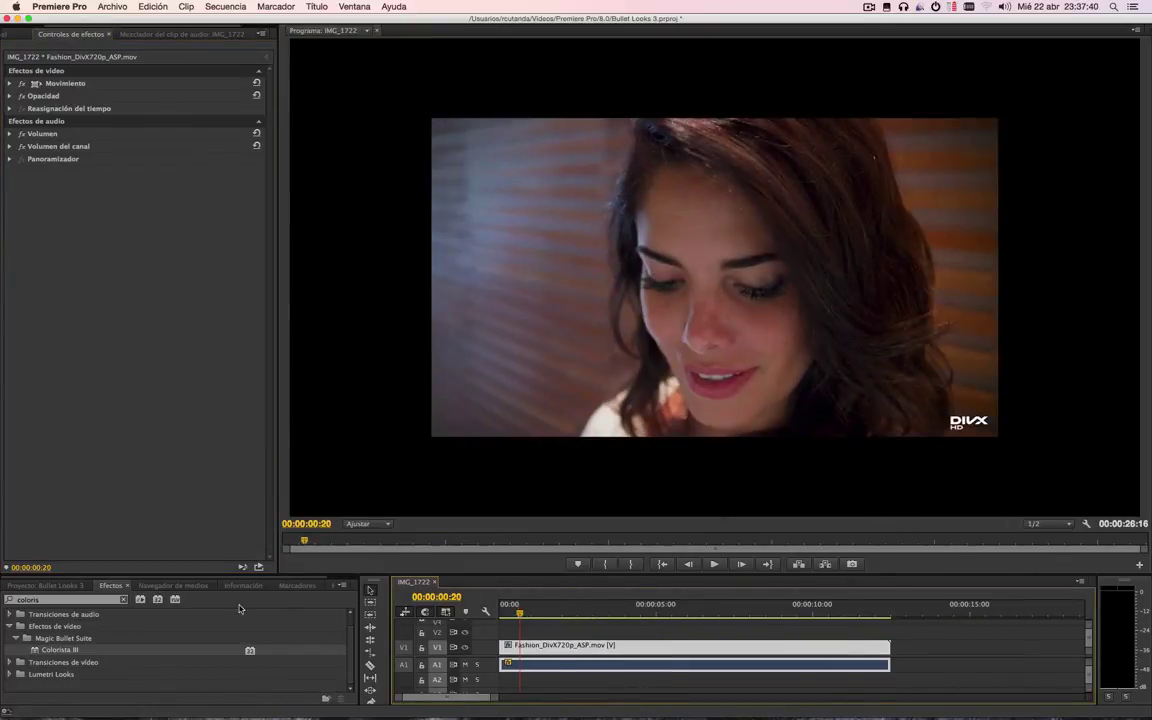
- Search the effects for "bullet" and apply Magic Bullet Looks to the Fashion clip
double_click(53, 600)
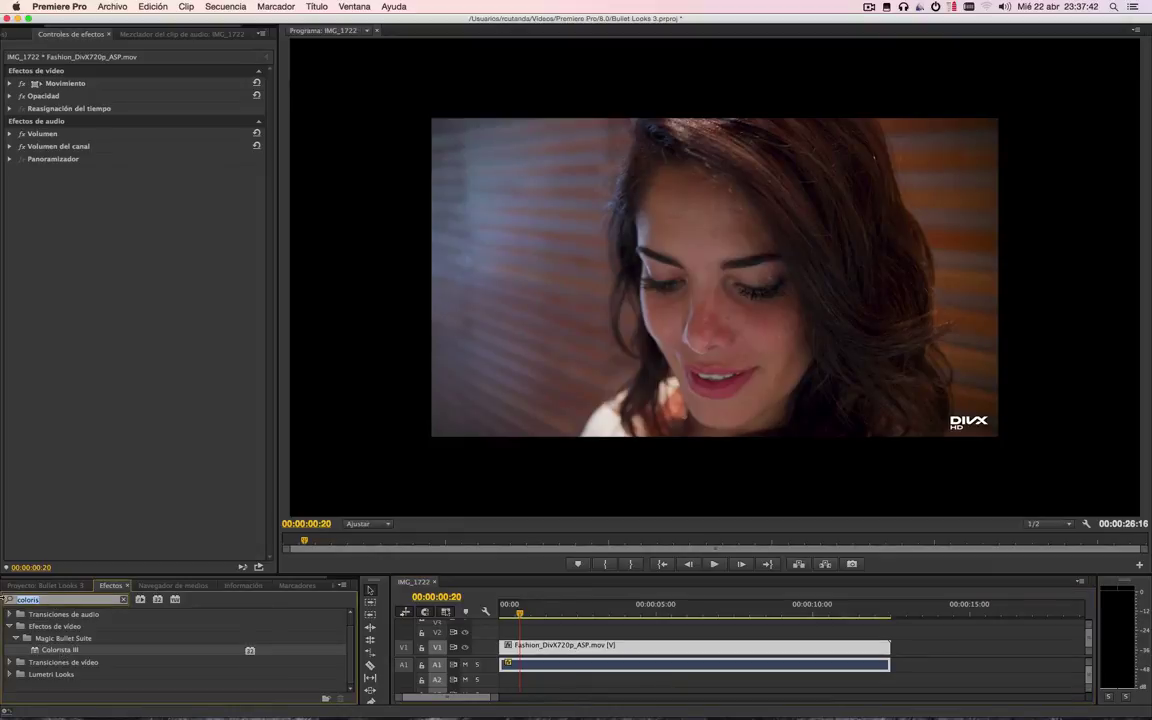
type("bullet")
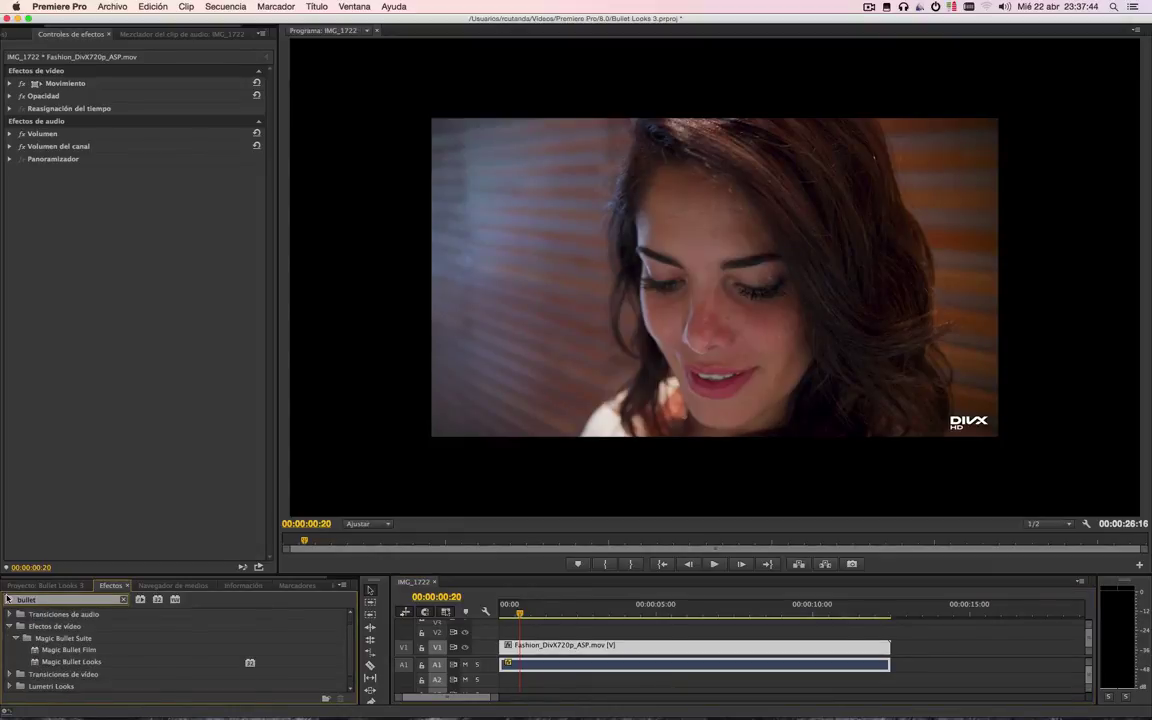
left_click_drag(70, 662, 553, 648)
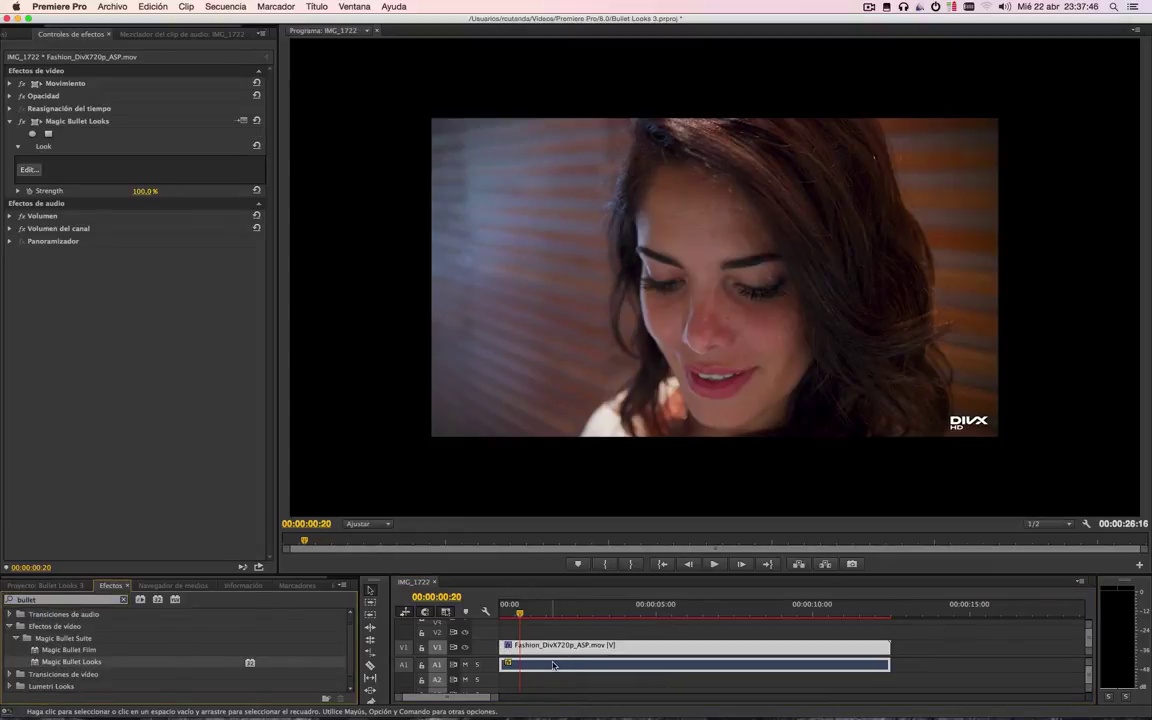
- Open the look editor for the Fashion clip, preview the custom look Pruebas videoedicionorg, and close the editor without applying it
left_click(33, 172)
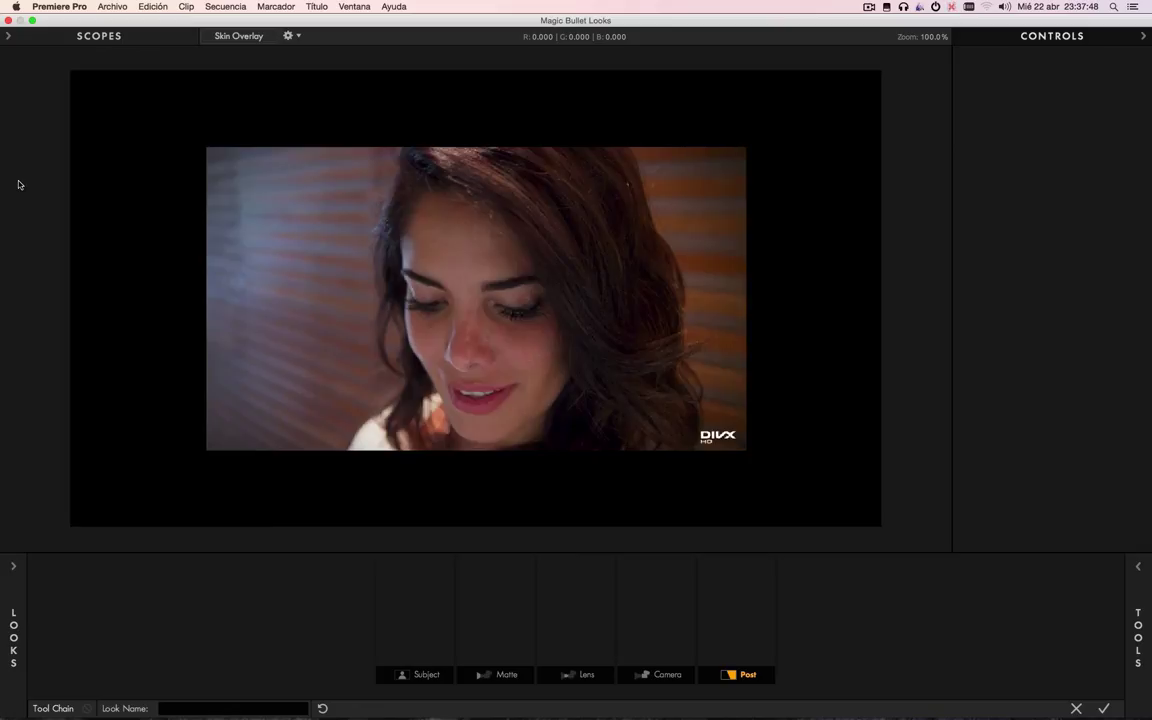
mouse_move(3, 327)
left_click(137, 88)
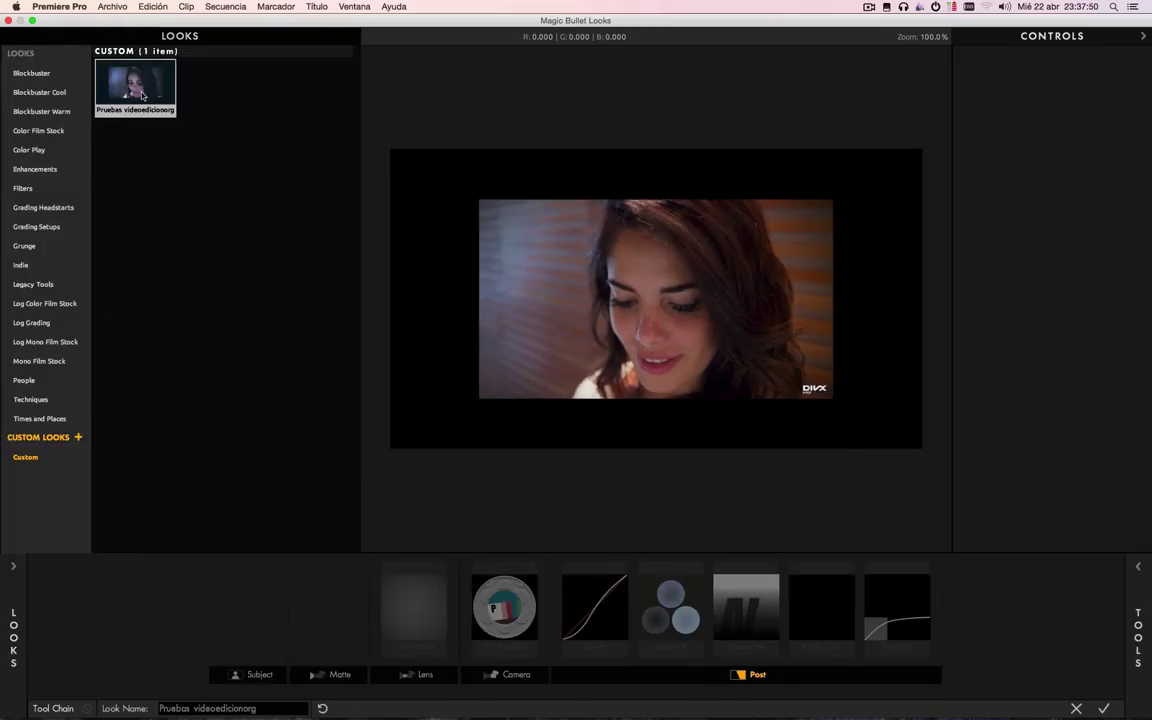
left_click(229, 222)
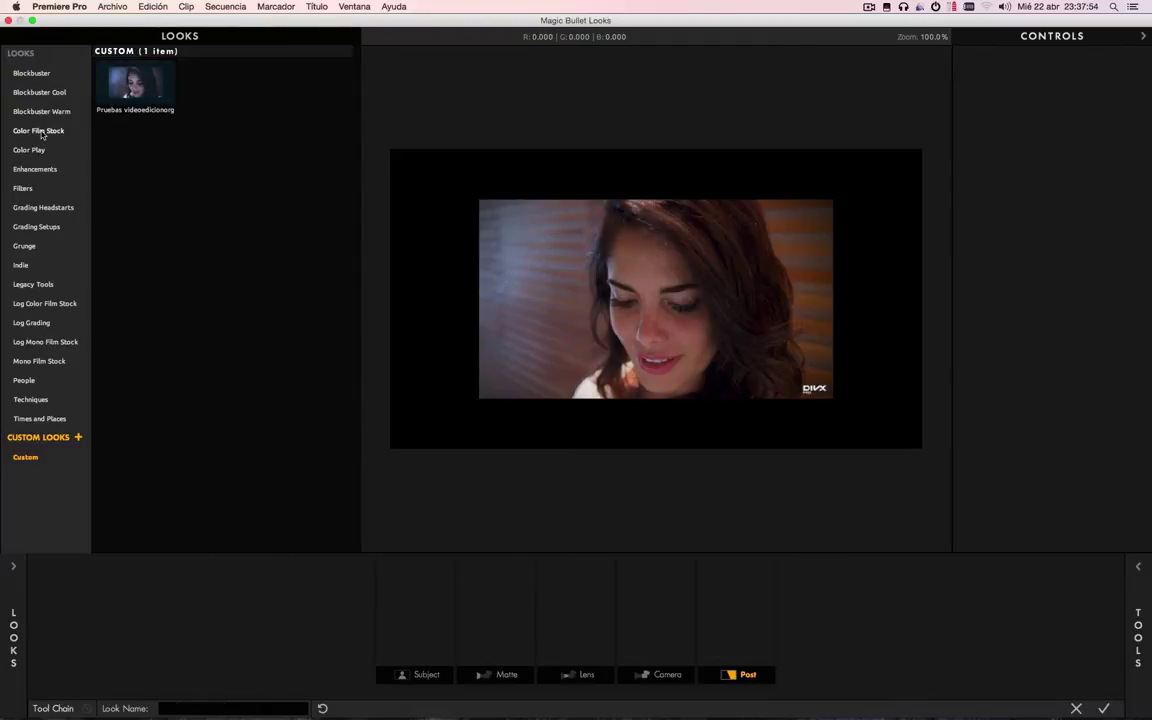
left_click(42, 132)
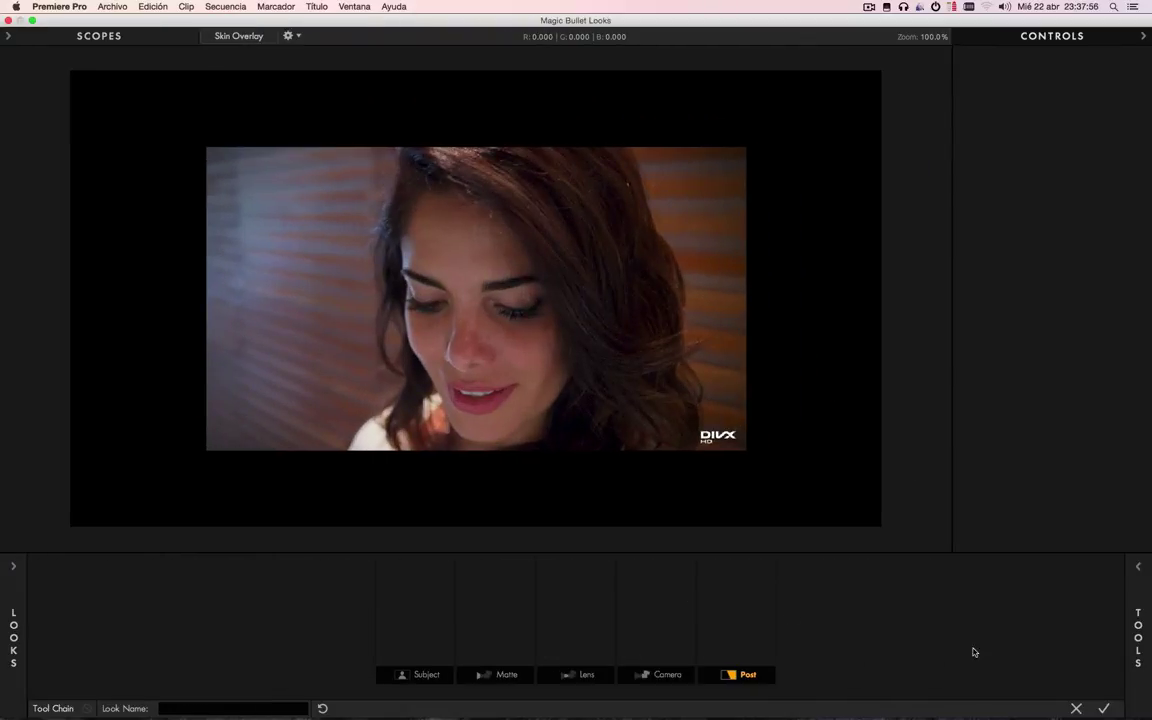
left_click(1076, 708)
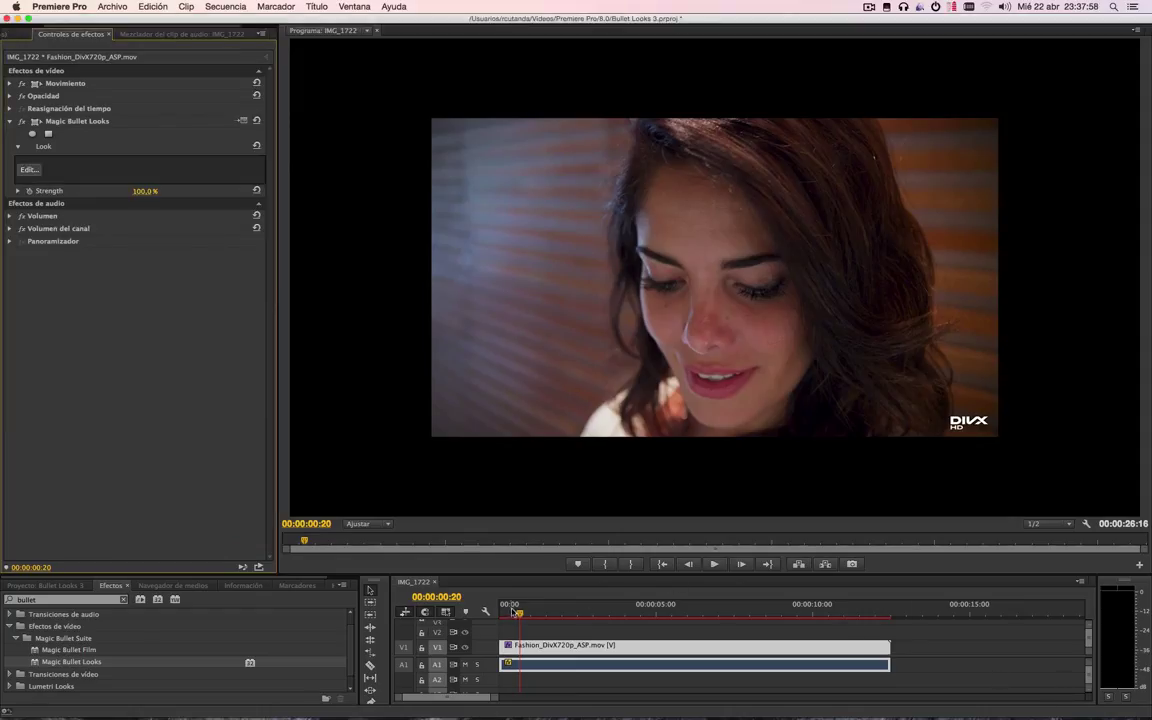
- Move the playhead to 00:00:01:17, where the woman faces the camera
left_click_drag(559, 615, 547, 614)
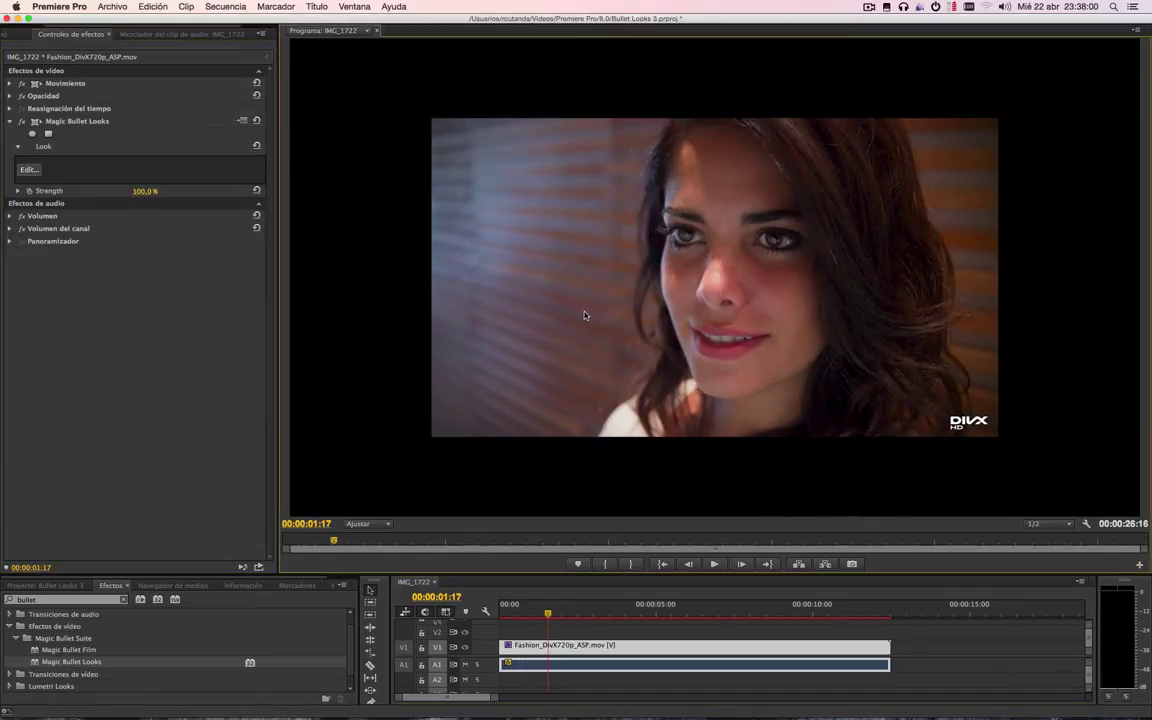
- Set the Fashion clip's motion scale to 150 and dismiss the error dialog
left_click(20, 122)
left_click(10, 84)
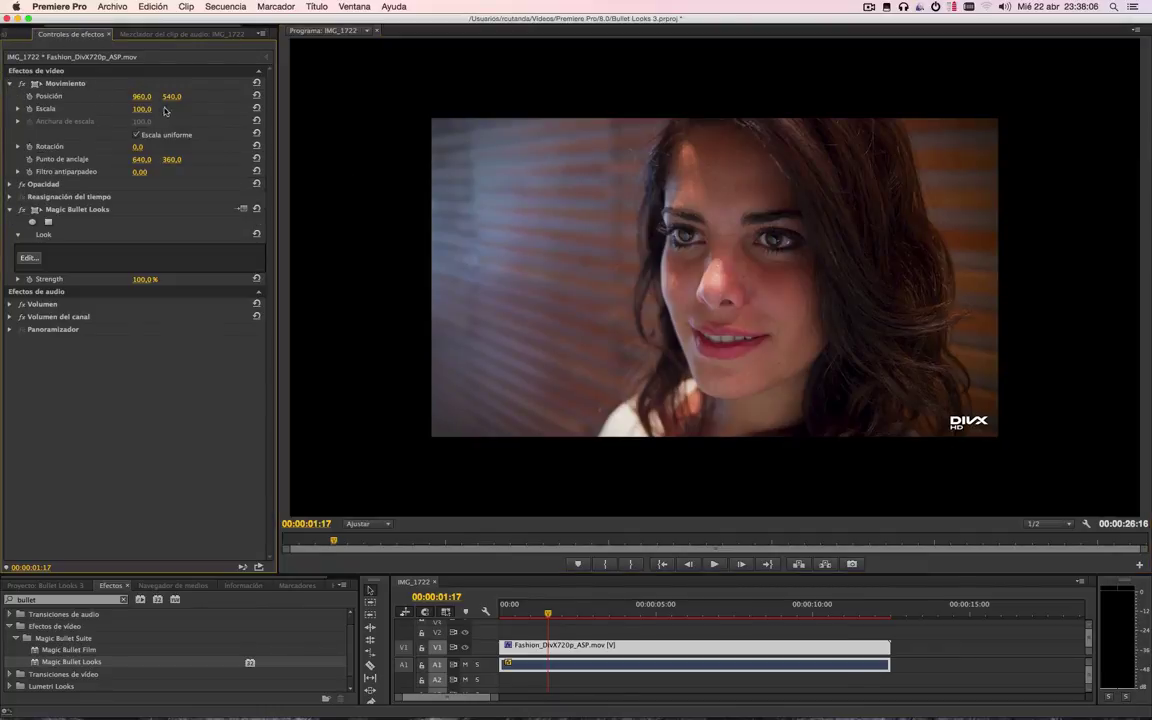
mouse_move(142, 109)
left_mouse_down()
mouse_move(196, 109)
mouse_move(143, 120)
left_mouse_up()
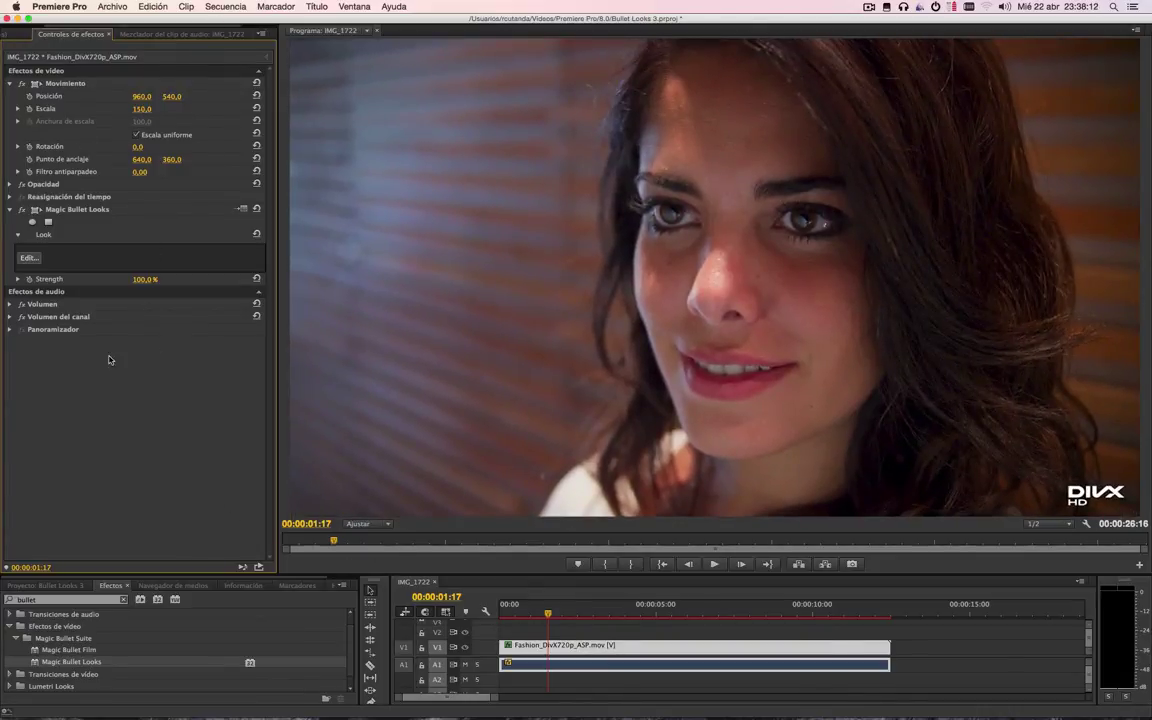
left_click(18, 280)
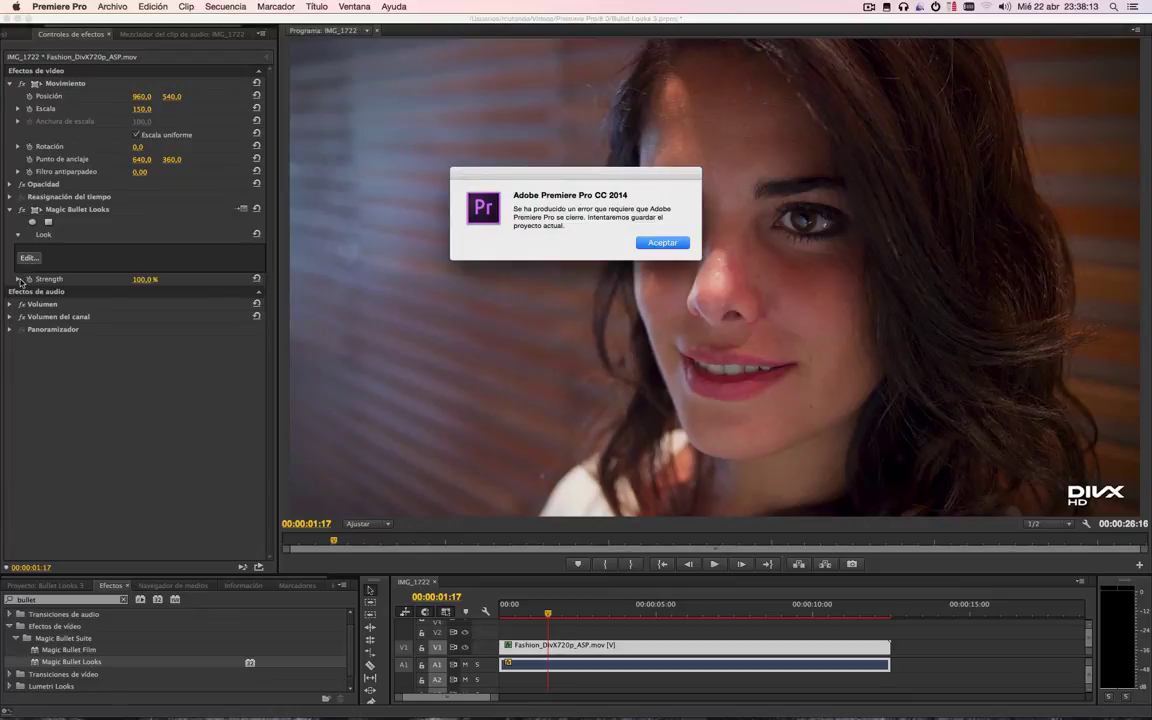
left_click(667, 244)
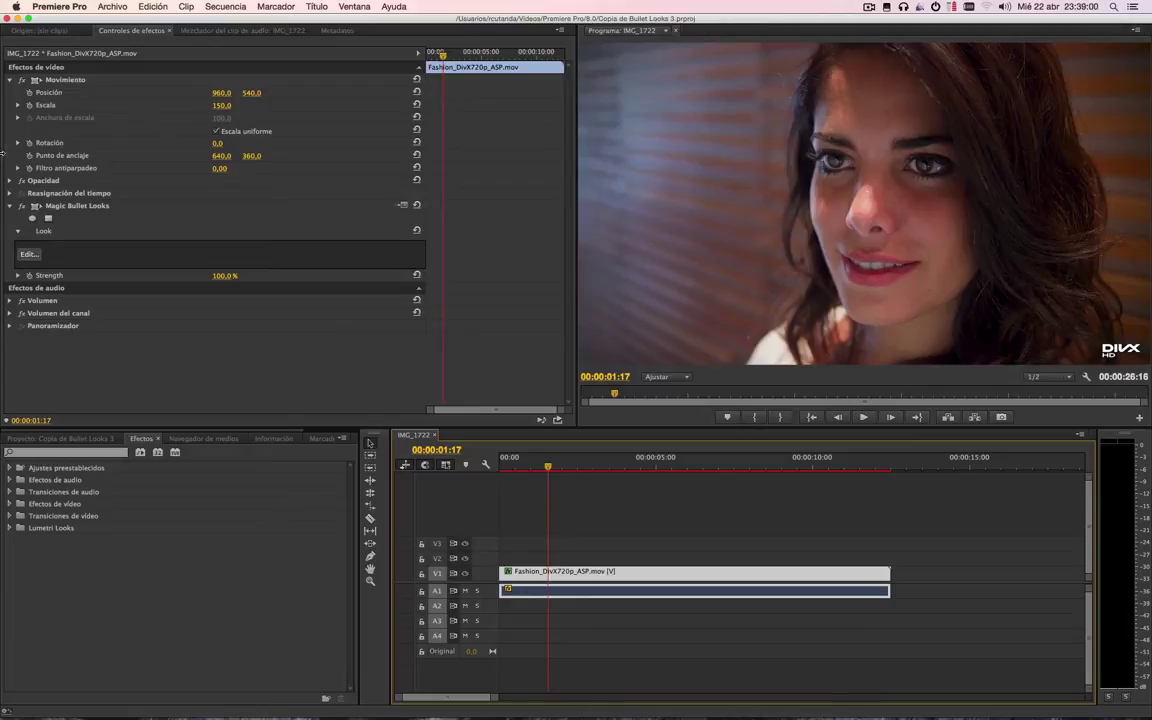
- Open and cancel the look editor, and enlarge the program monitor by shrinking the effect controls and timeline areas
left_click(29, 255)
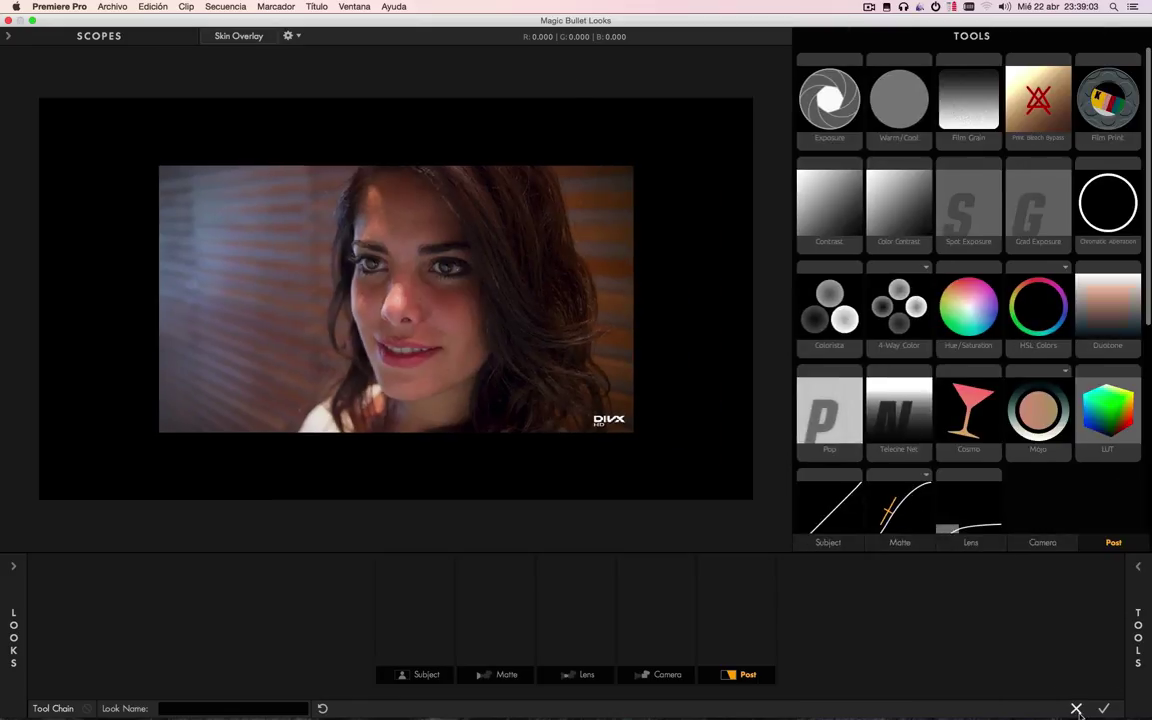
left_click(1076, 708)
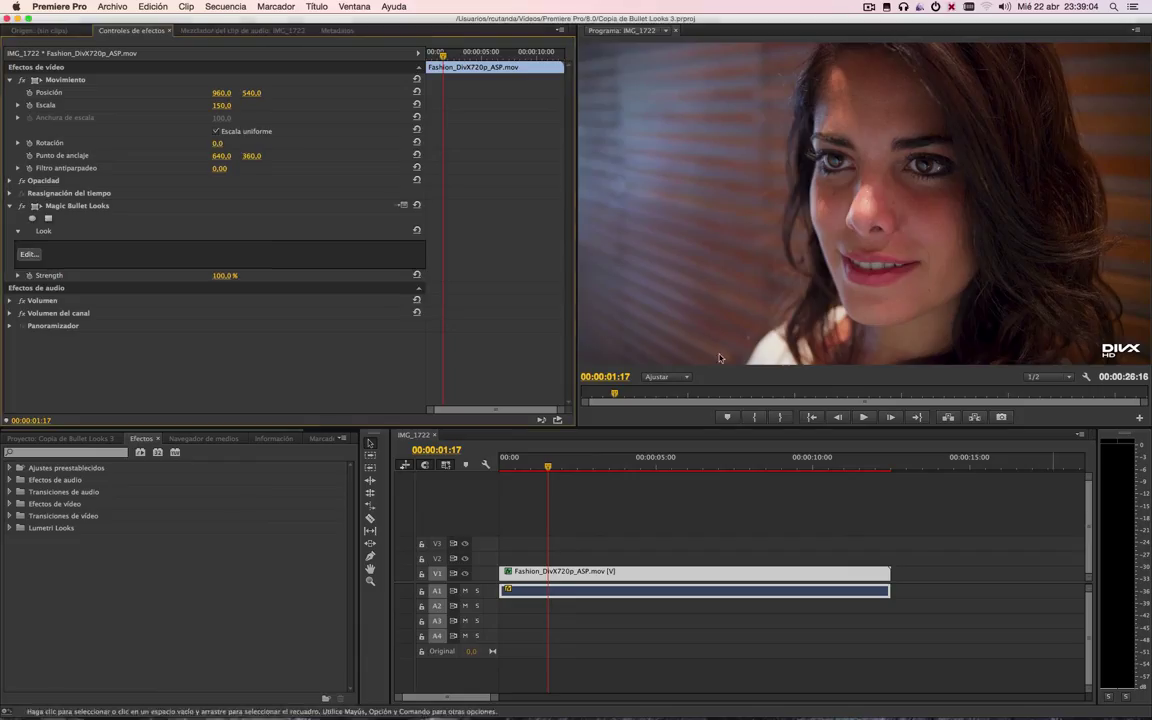
left_click_drag(508, 196, 287, 196)
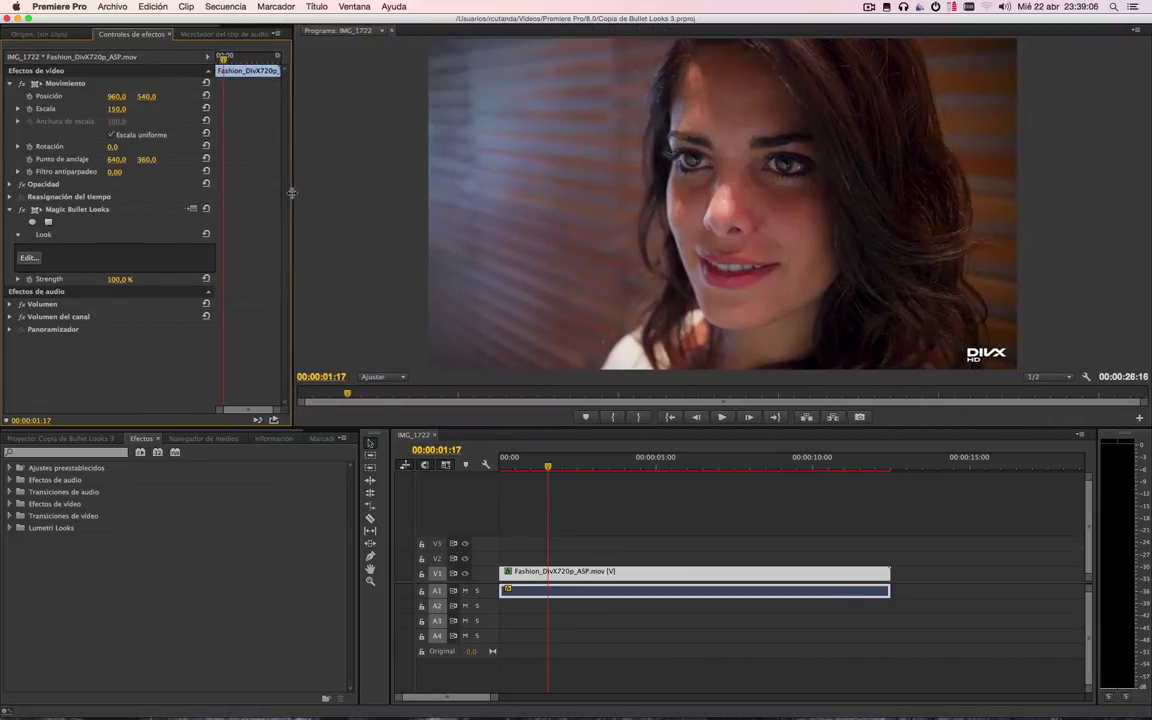
left_click(745, 458)
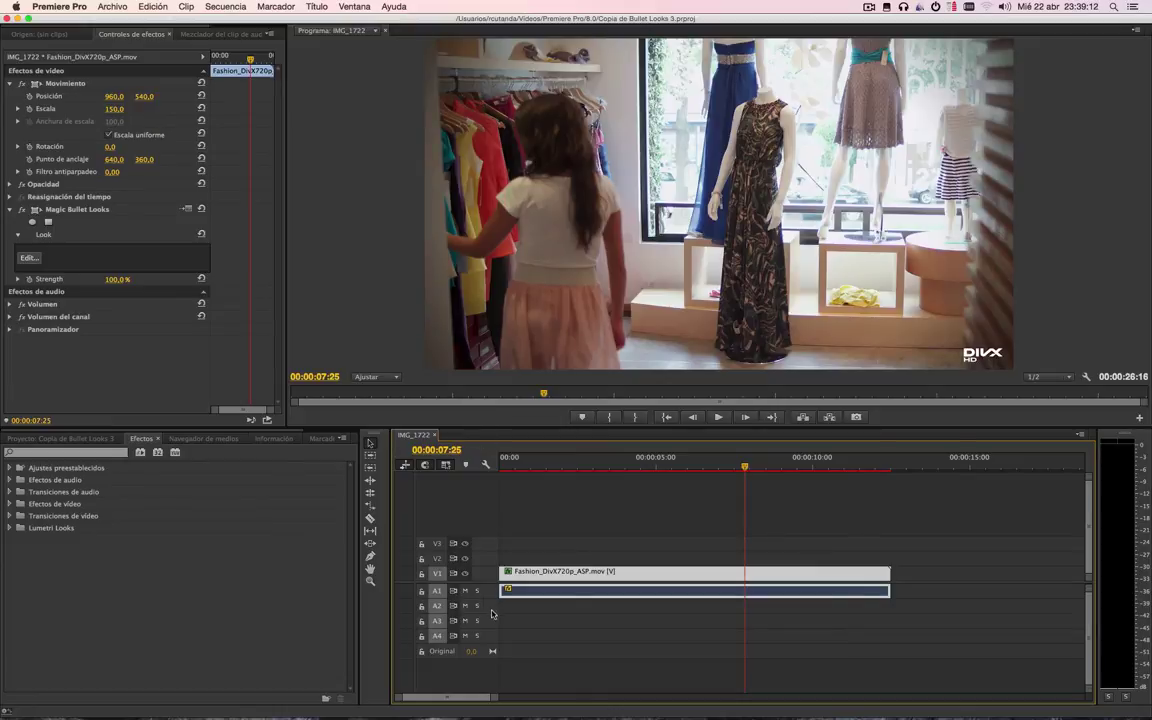
left_click_drag(498, 427, 498, 564)
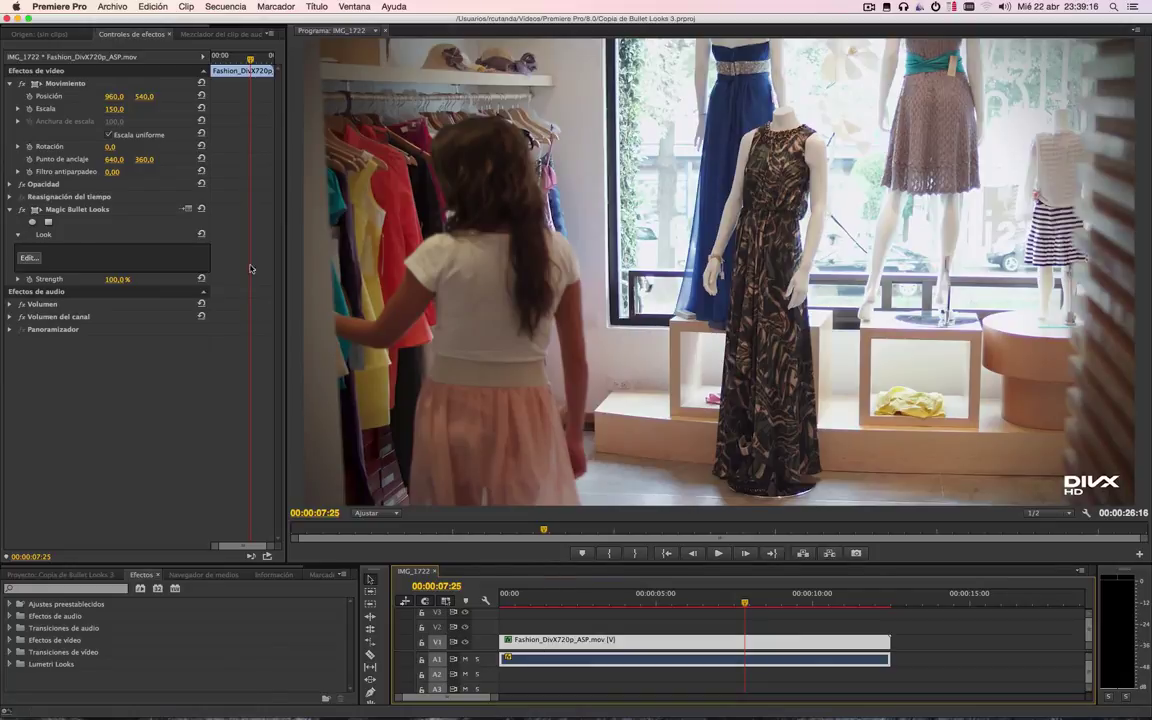
- Open the look editor on the shop frame at 00:00:07:25 and close it without adding a look
left_click(27, 258)
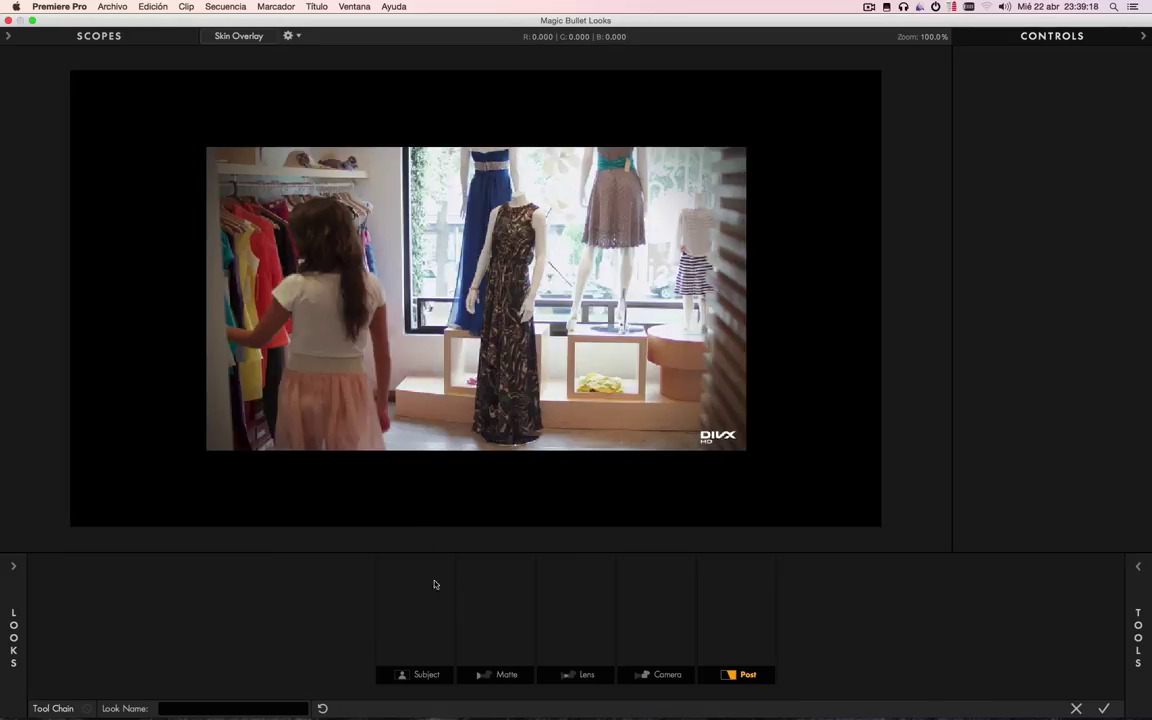
left_click(1136, 660)
left_click(1104, 708)
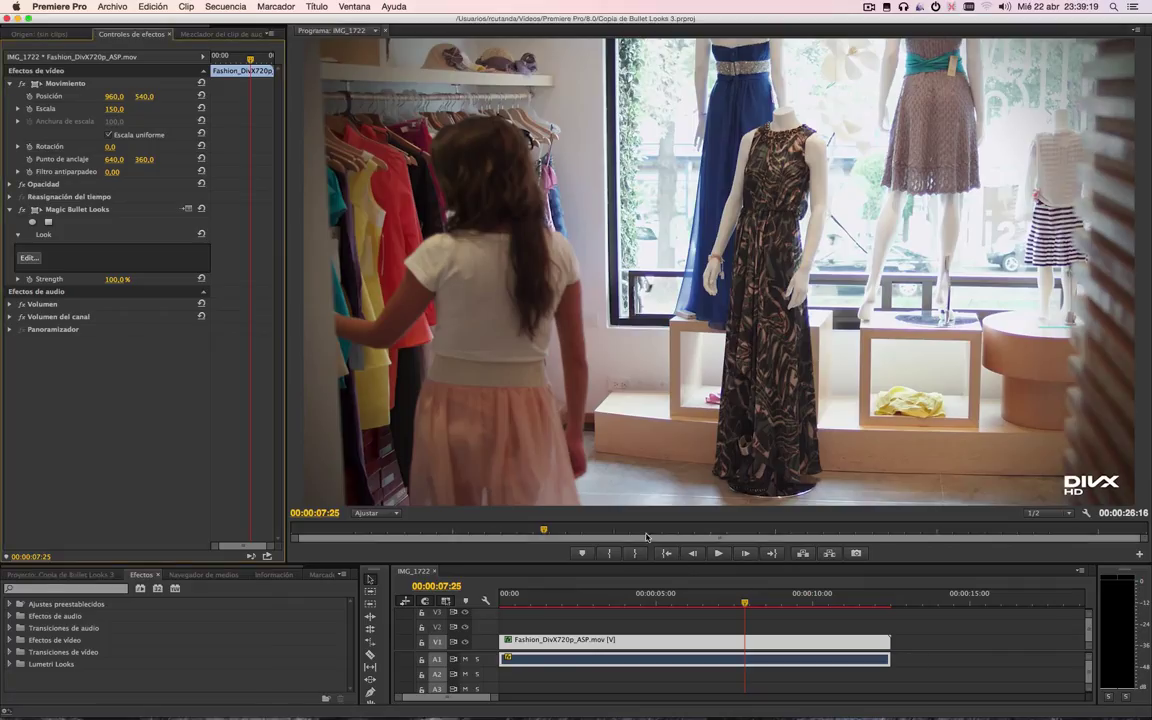
- Move the playhead to 00:00:01:18, on the woman's face, and open the look editor there
left_click(583, 600)
left_click_drag(583, 600, 548, 600)
left_click(30, 258)
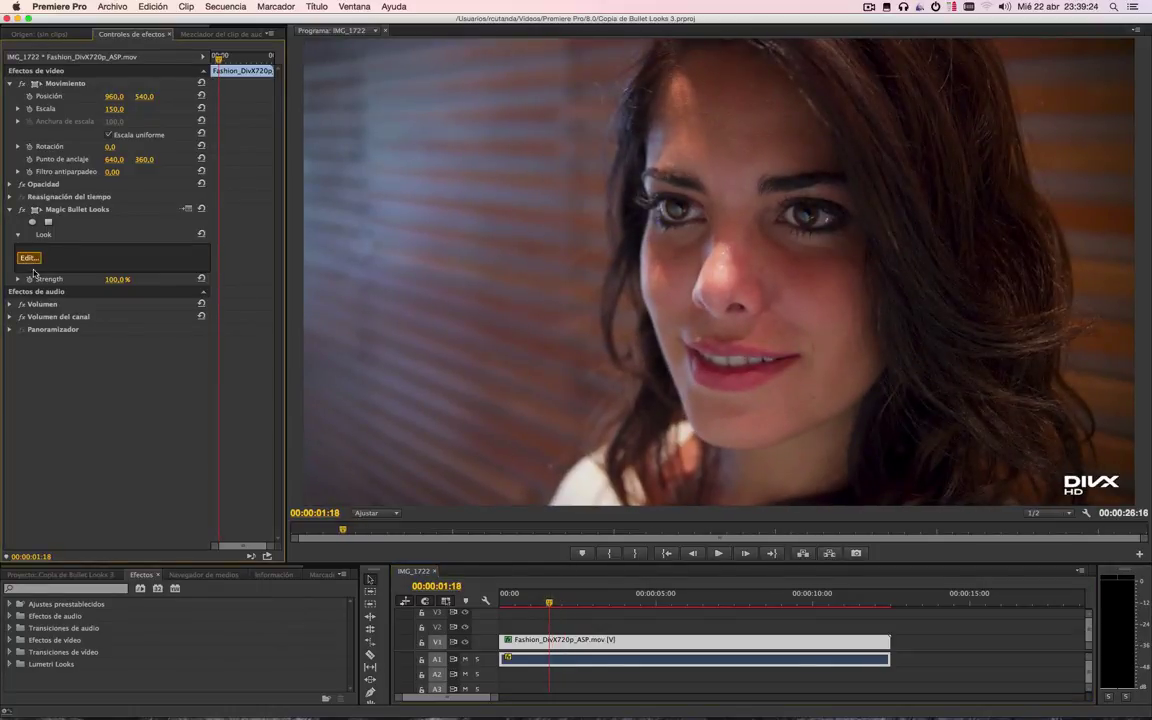
- Browse the Filters and Indie looks and load the Pistachio look from the Grunge category
left_click(13, 566)
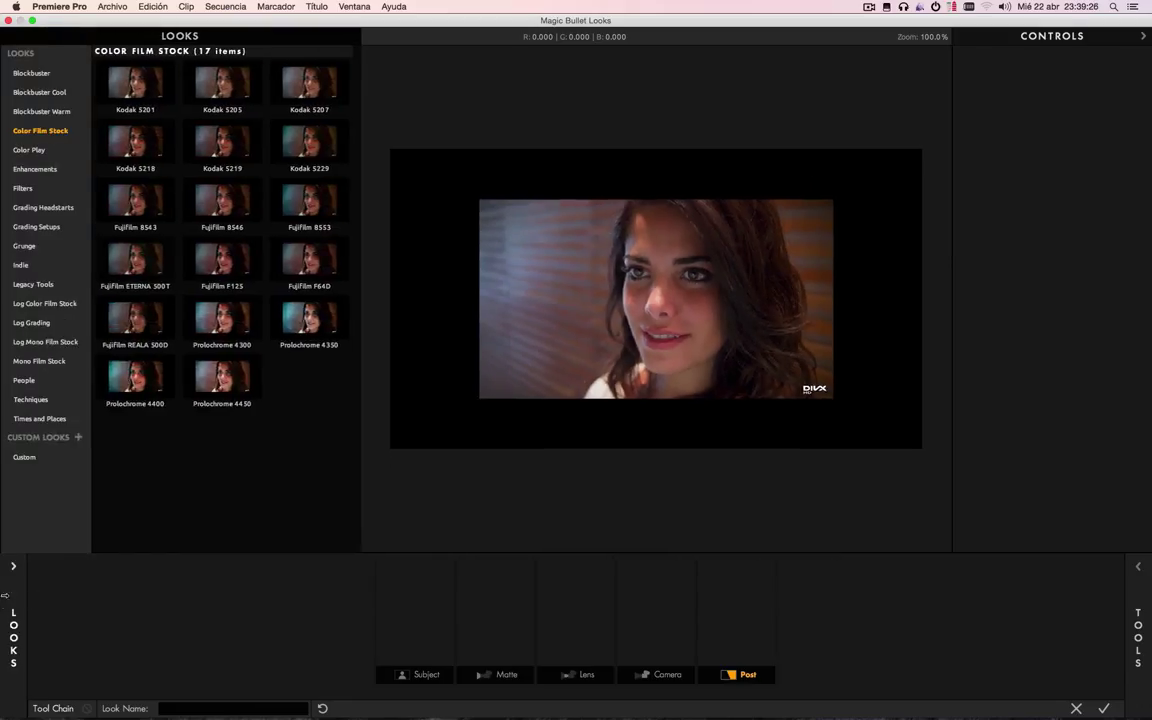
left_click(23, 188)
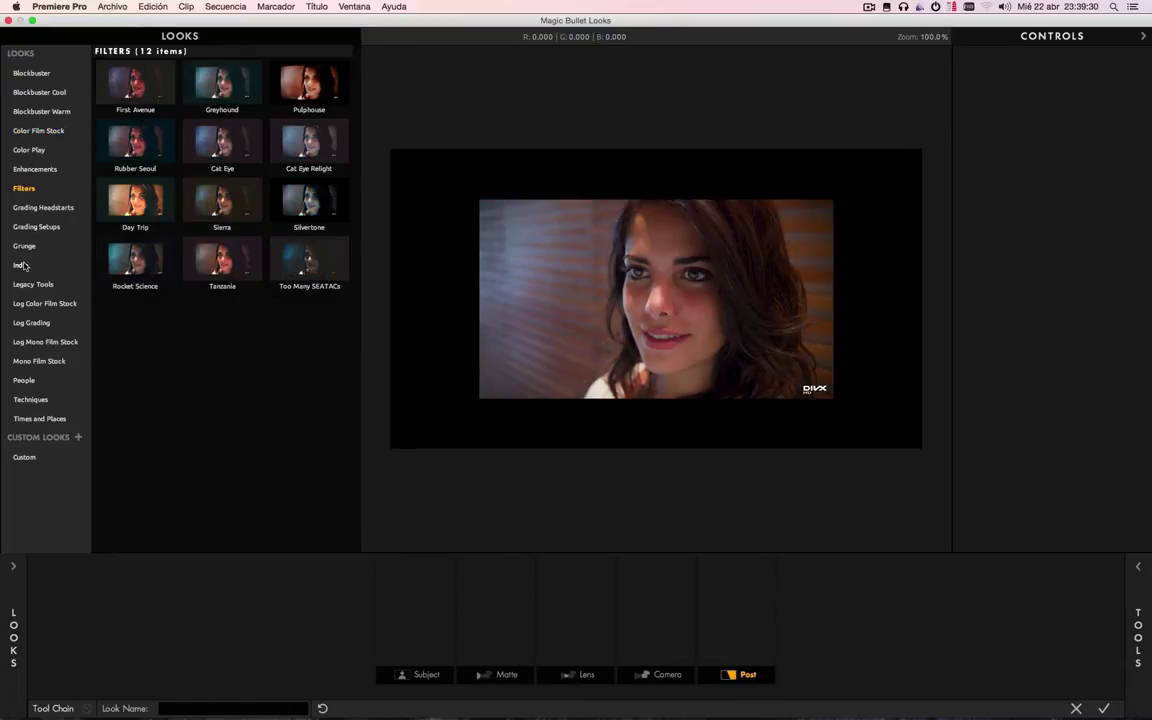
left_click(20, 263)
left_click(22, 247)
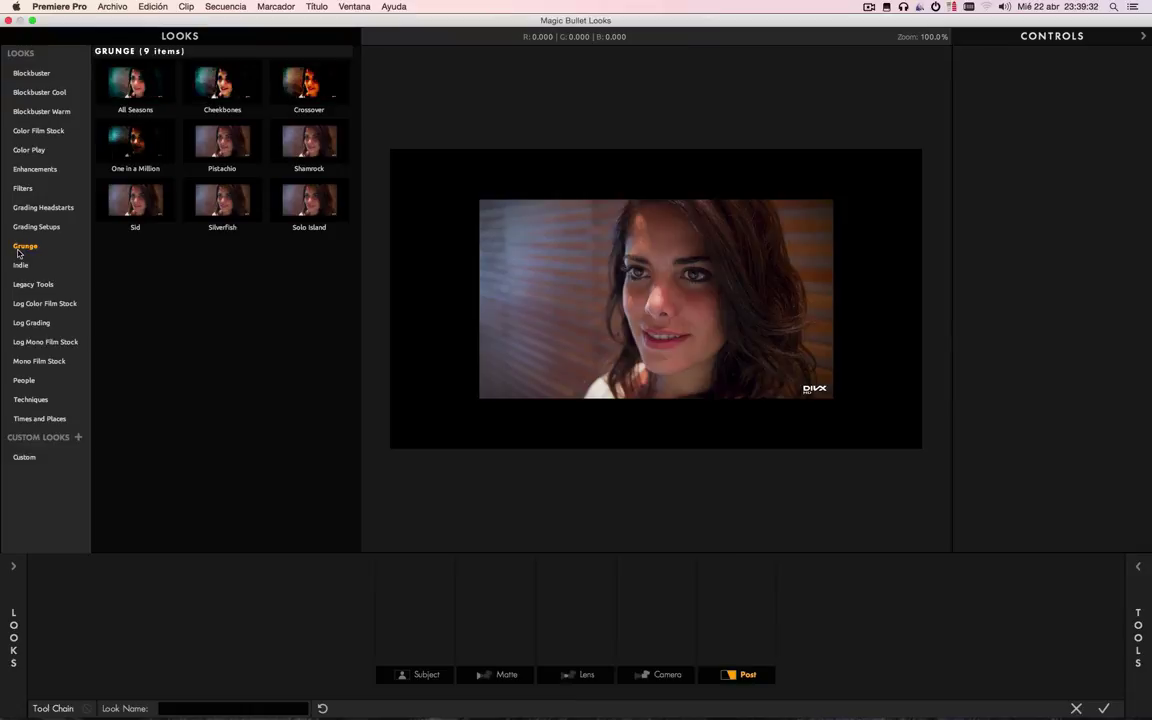
left_click(232, 147)
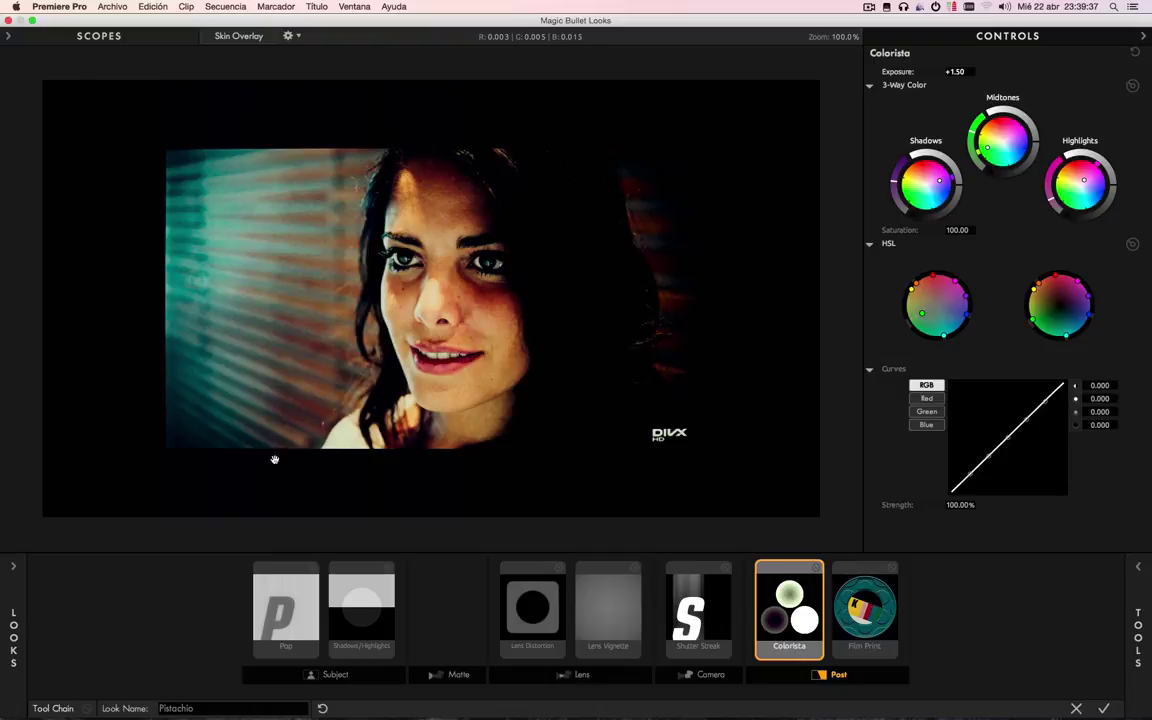
- Turn on Skin Overlay for the face and look through the Post tools, including Cosmo and the Mojo presets
left_click(243, 38)
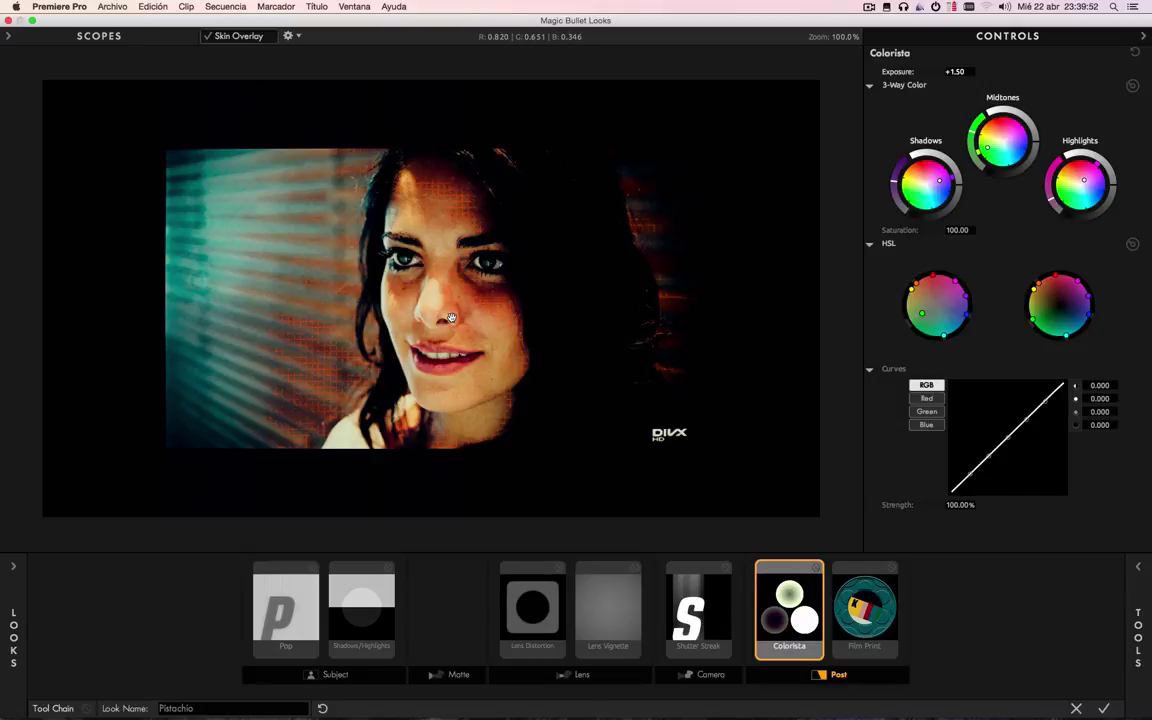
mouse_move(1101, 632)
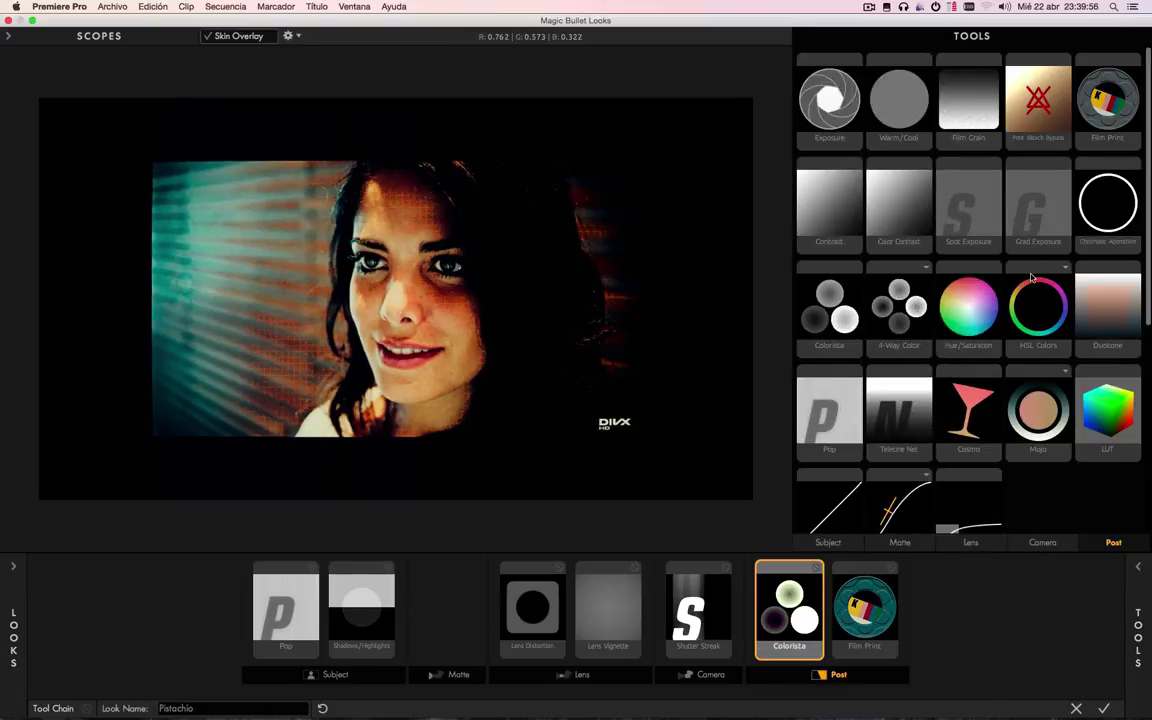
scroll(990, 354, "down", 2)
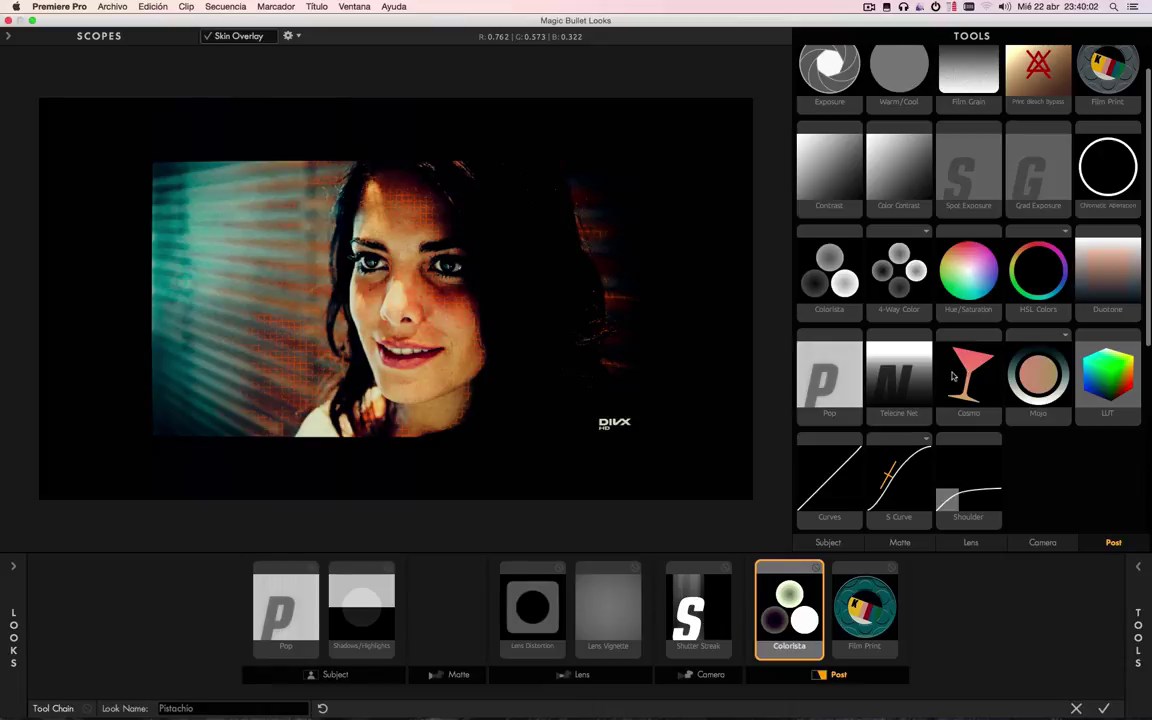
scroll(955, 377, "down", 3)
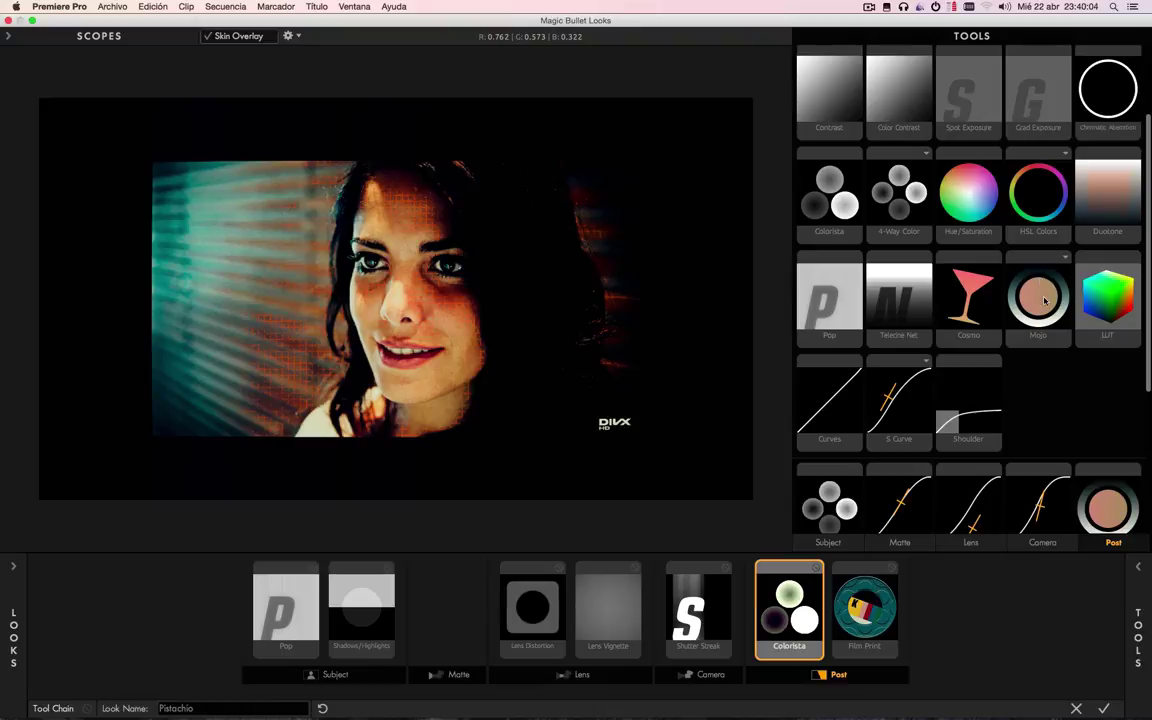
scroll(1043, 300, "down", 4)
scroll(1040, 380, "down", 4)
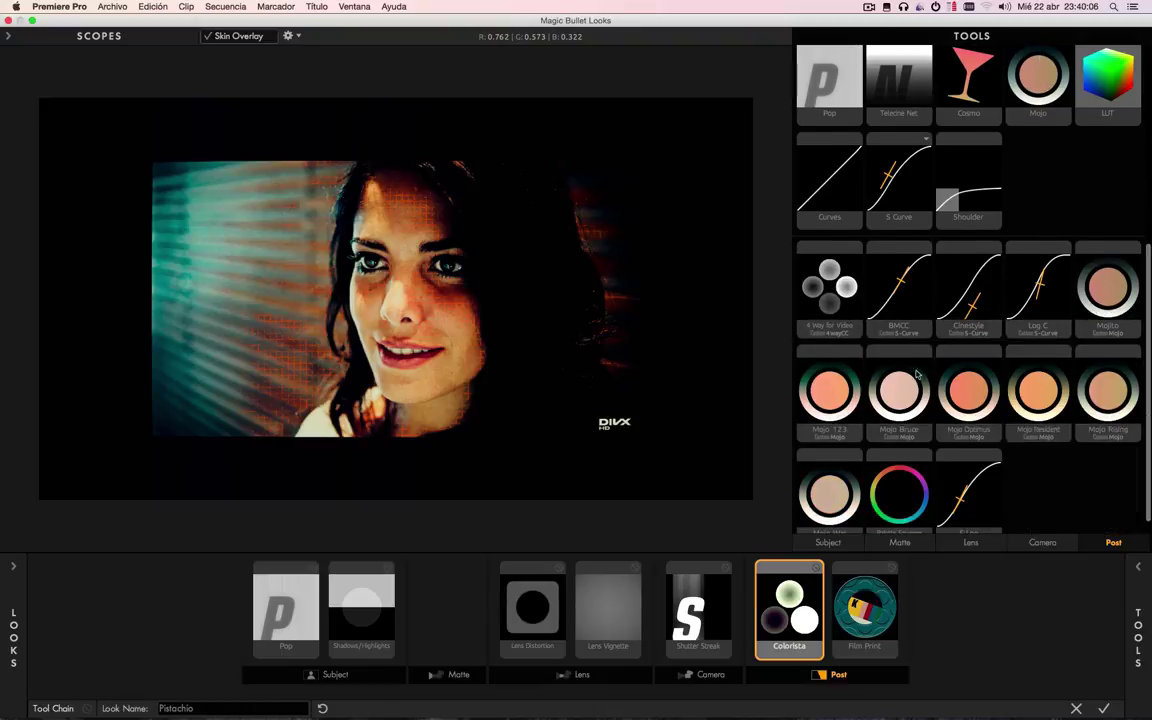
scroll(960, 371, "up", 12)
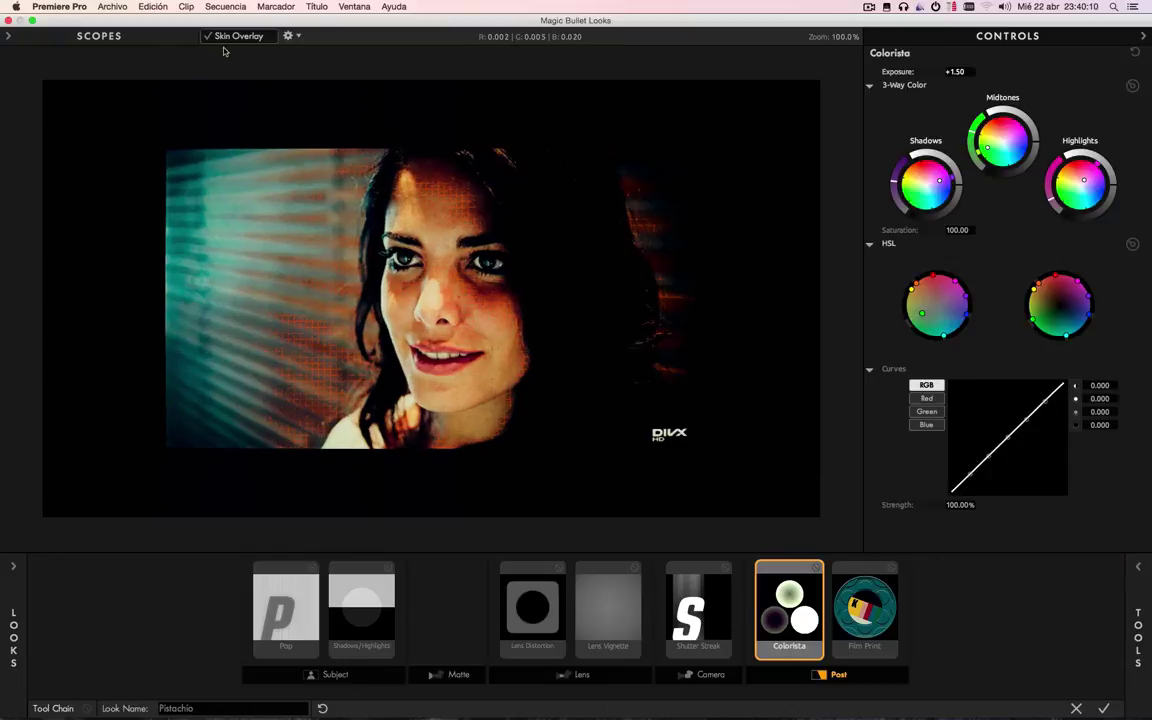
- Turn off Skin Overlay, view the look editor's preferences without changing them, and review its other settings options
left_click(287, 36)
left_click(288, 52)
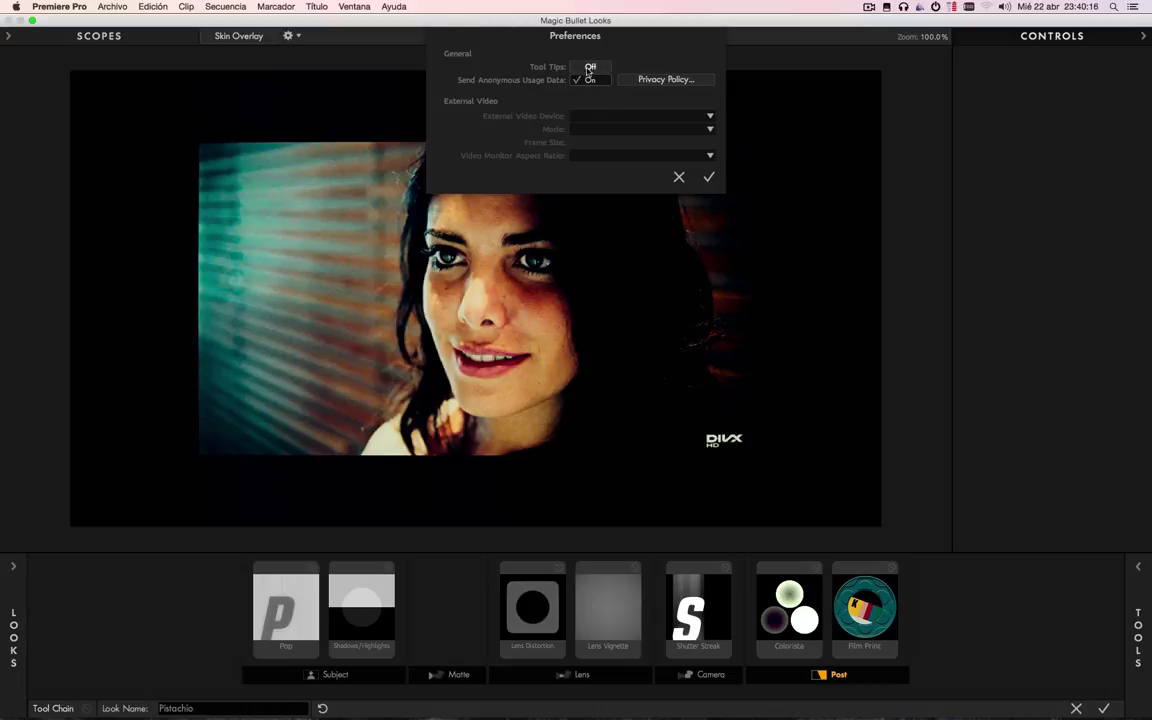
left_click(679, 178)
left_click(288, 36)
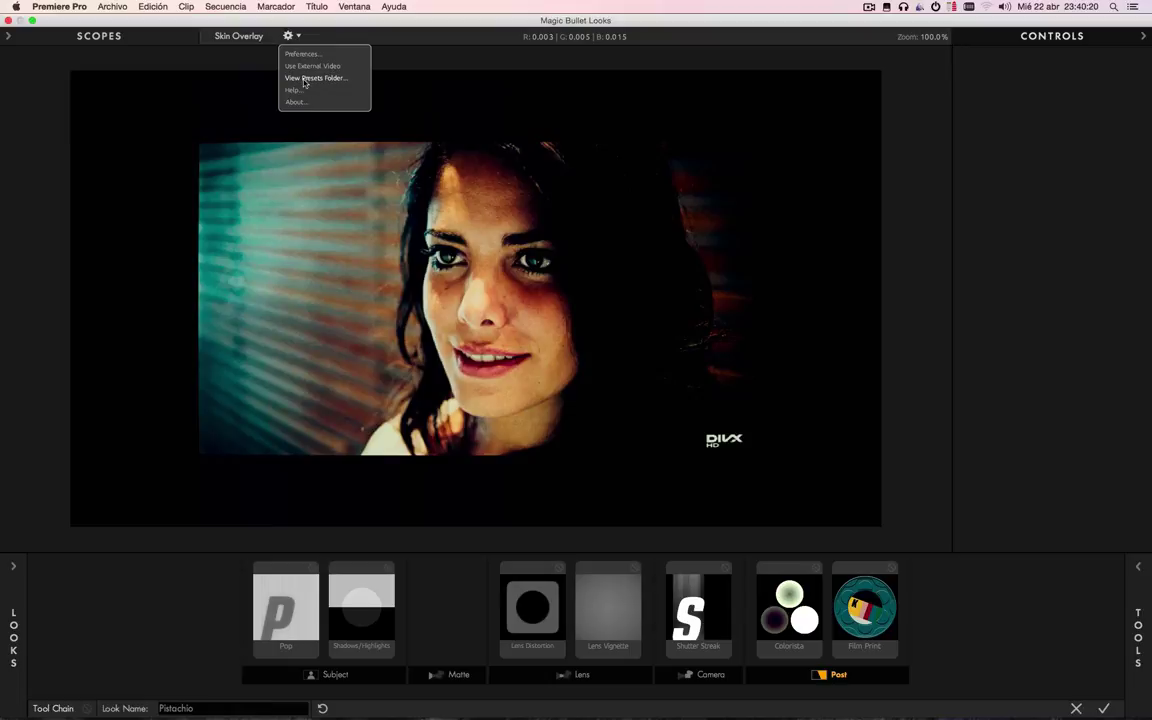
left_click(447, 81)
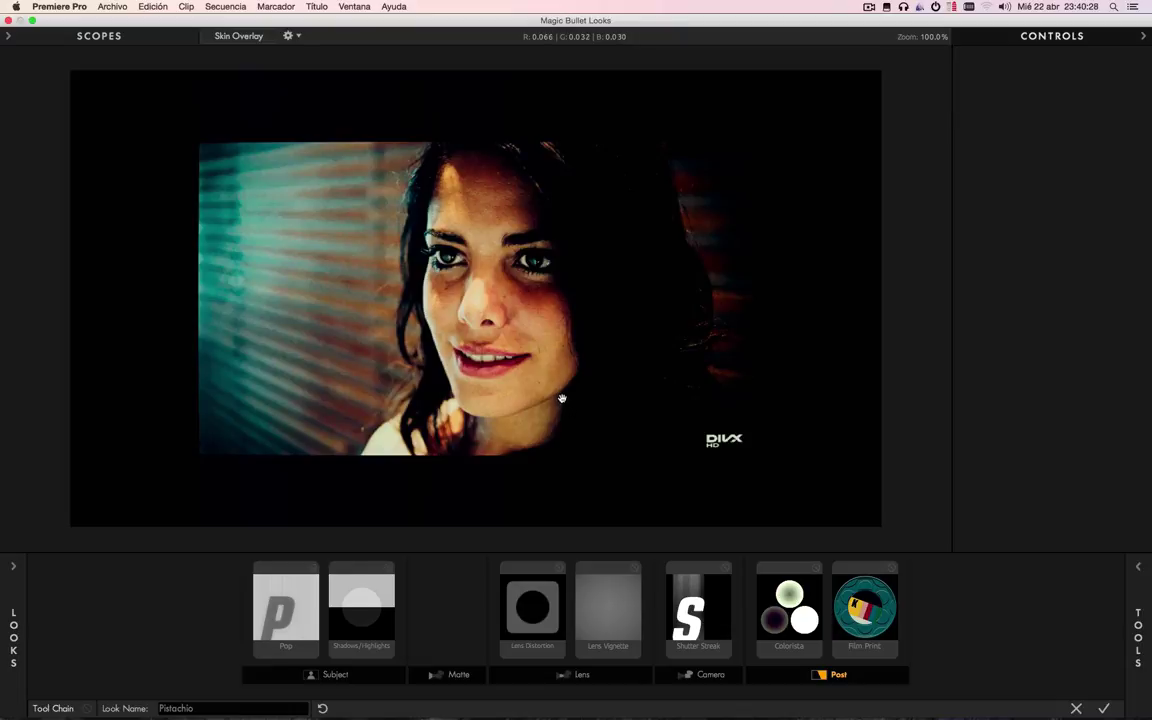
- Apply the Pistachio look to the Fashion clip, play it from the start, and move the playhead to 00:00:05:10
left_click(1103, 709)
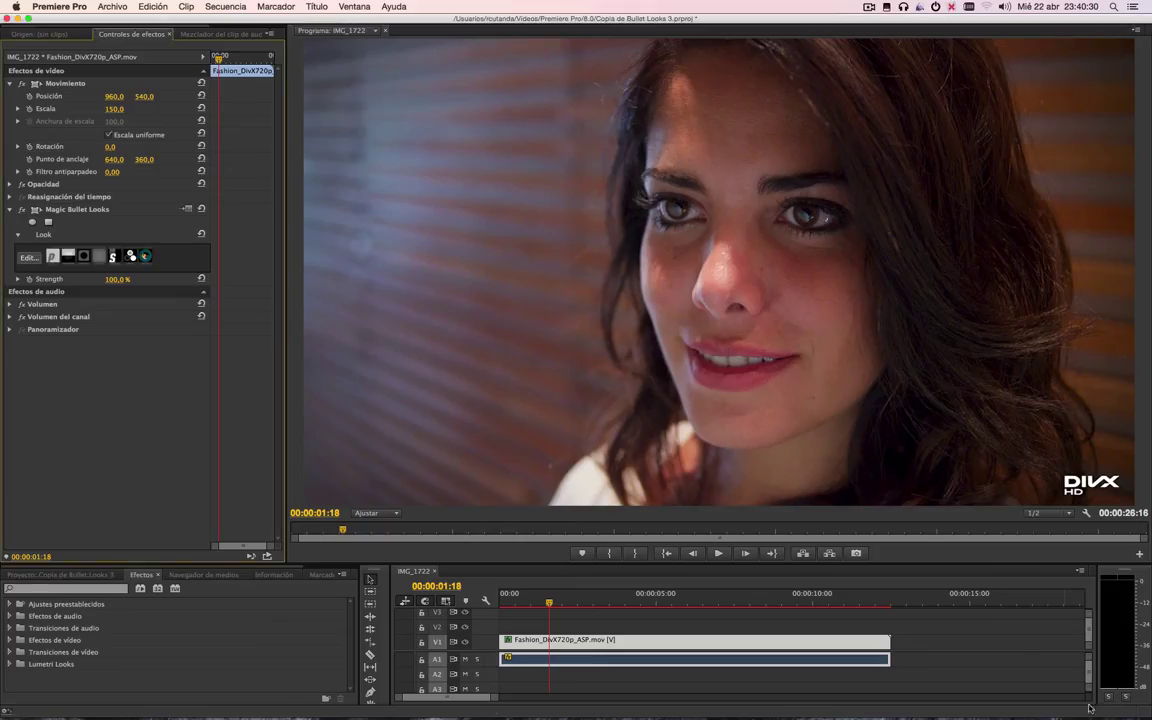
left_click_drag(557, 601, 500, 598)
key("space")
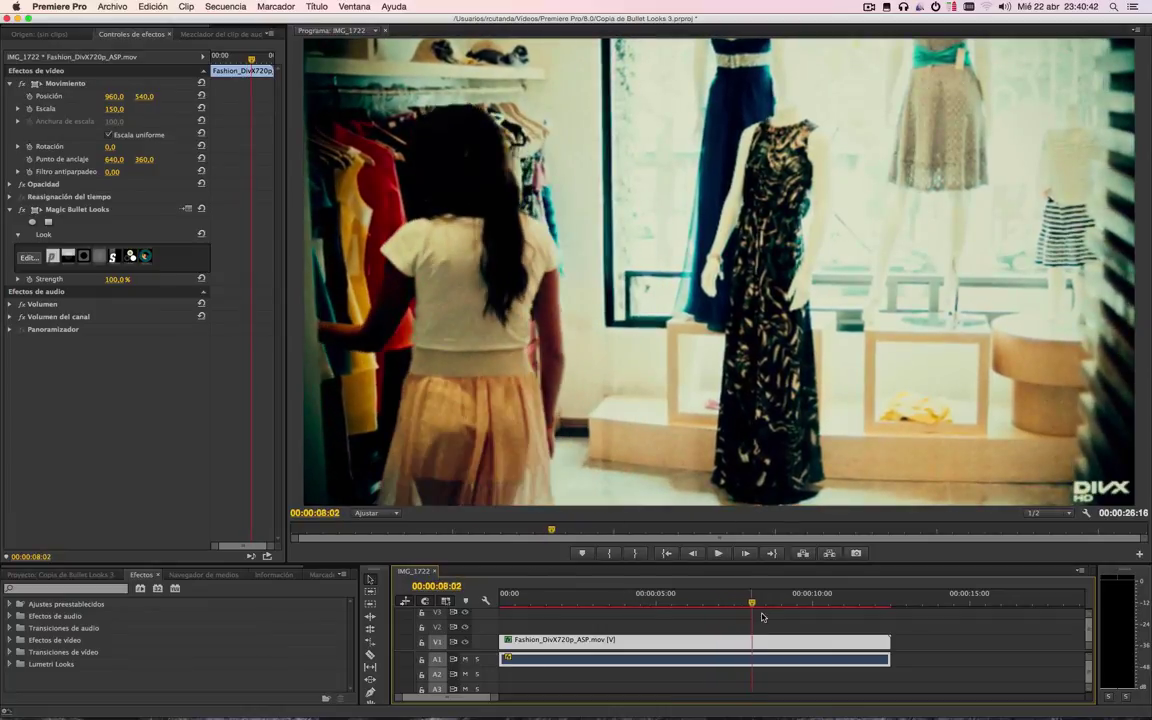
left_click(666, 598)
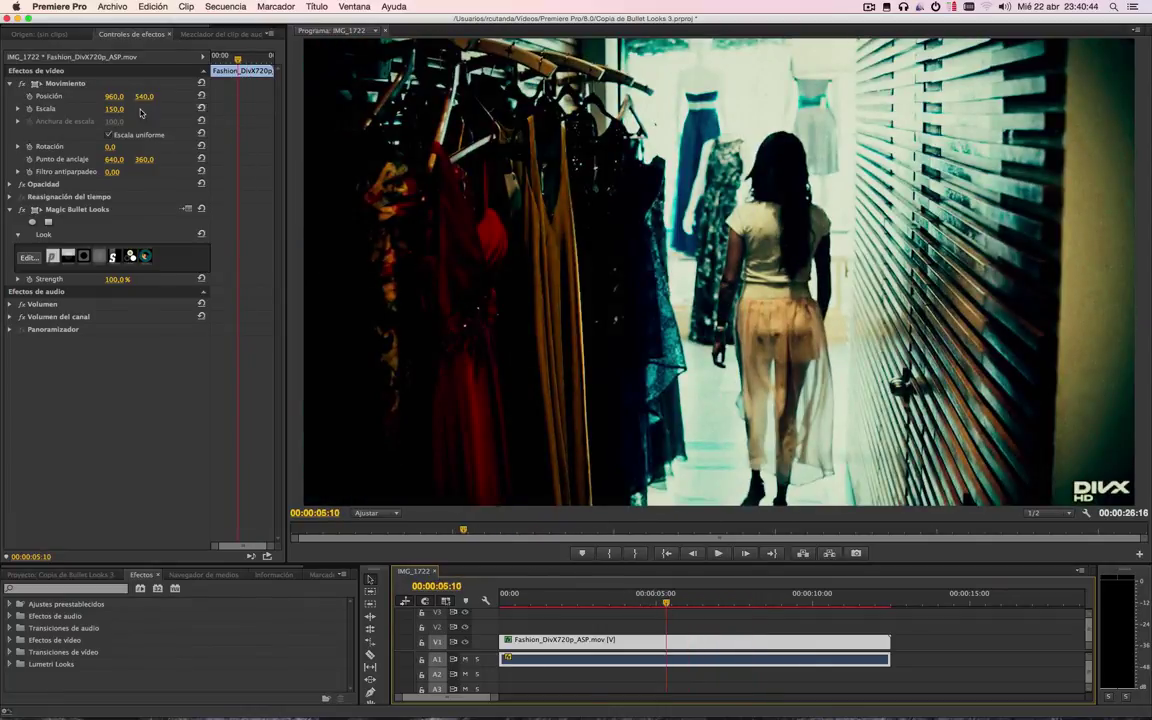
- Reset the Fashion clip's scale to 100 and play it from near the start to 00:00:07:24
left_click(203, 108)
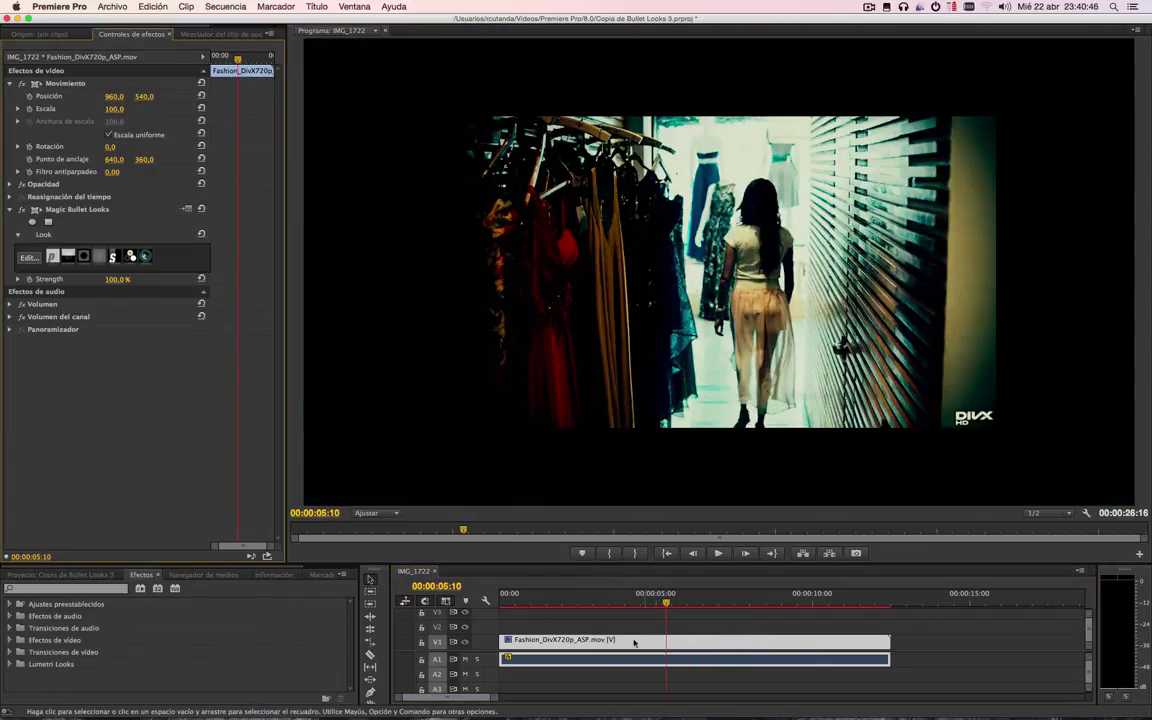
left_click(507, 598)
key("space")
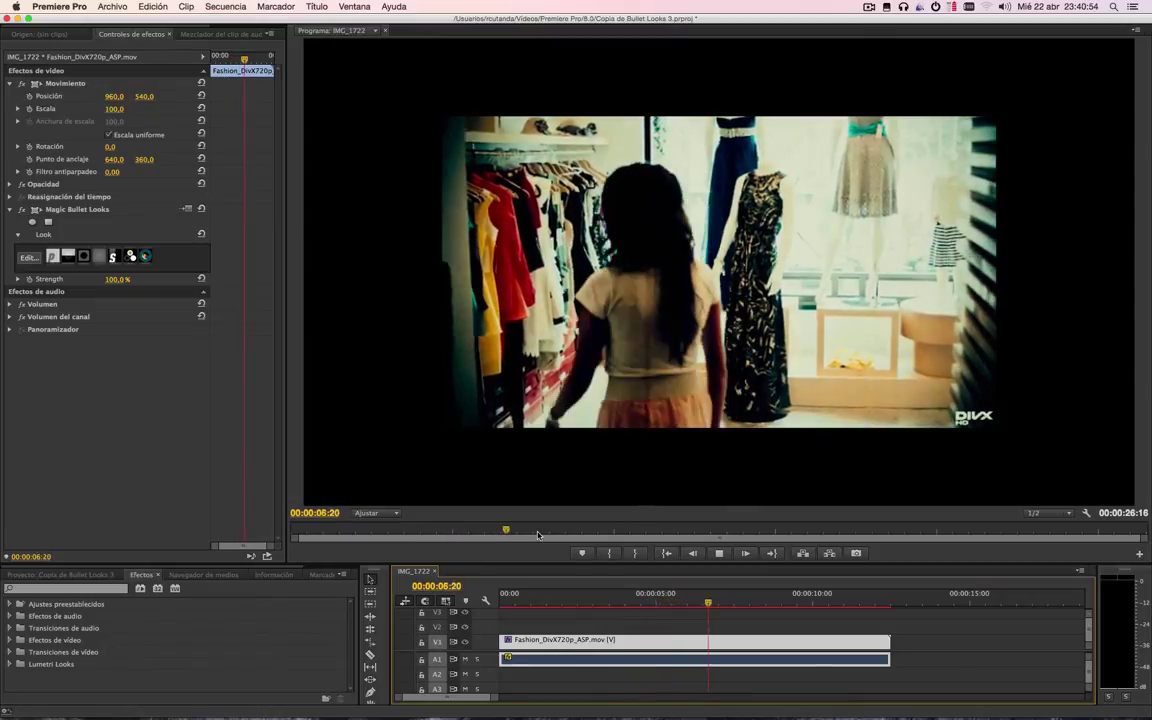
key("space")
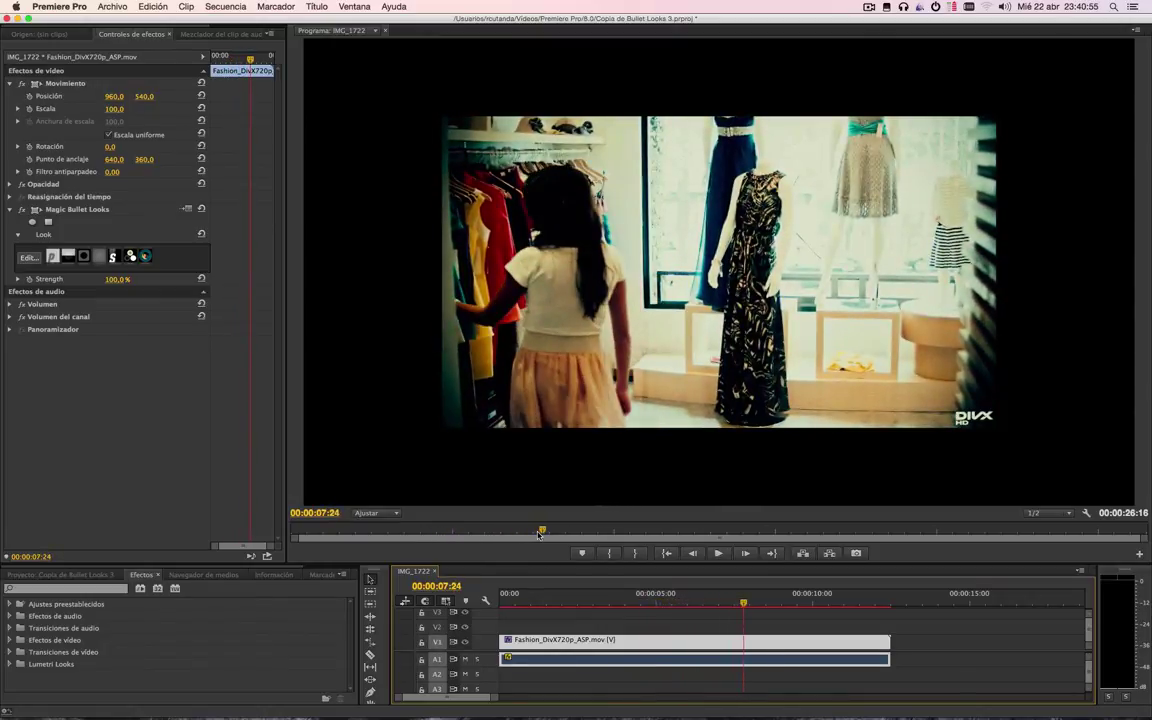
- Open the clip's look editor and load the Spot Focus look from the People category
left_click(30, 258)
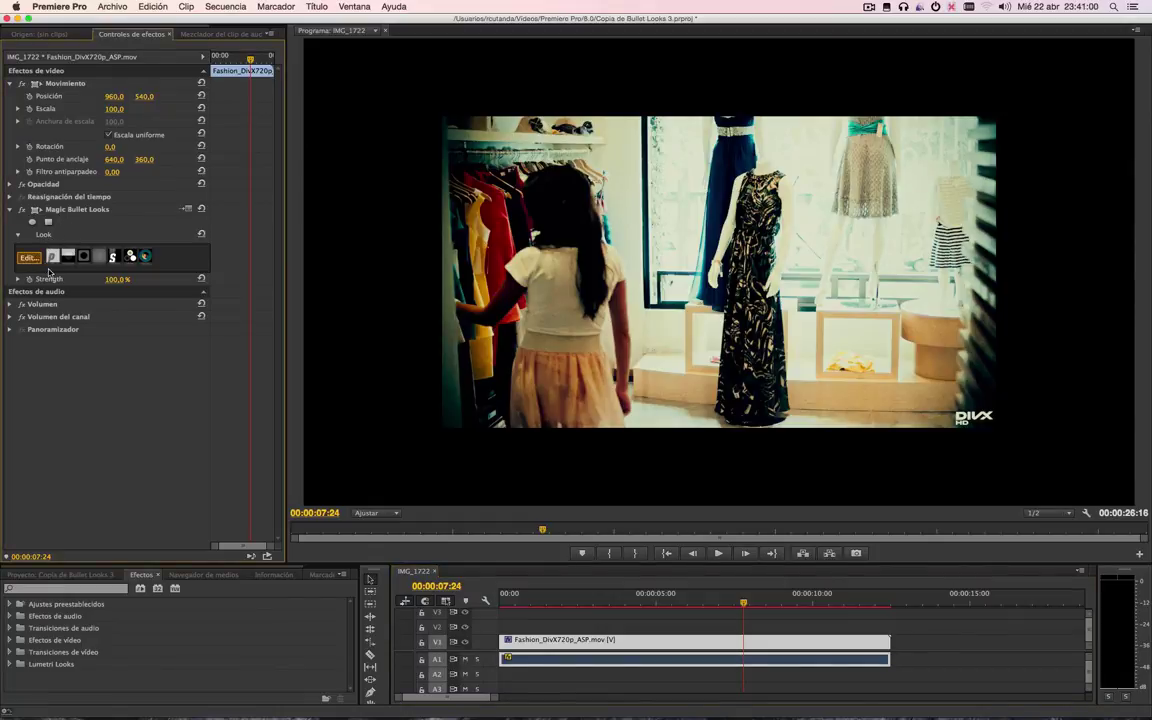
mouse_move(16, 512)
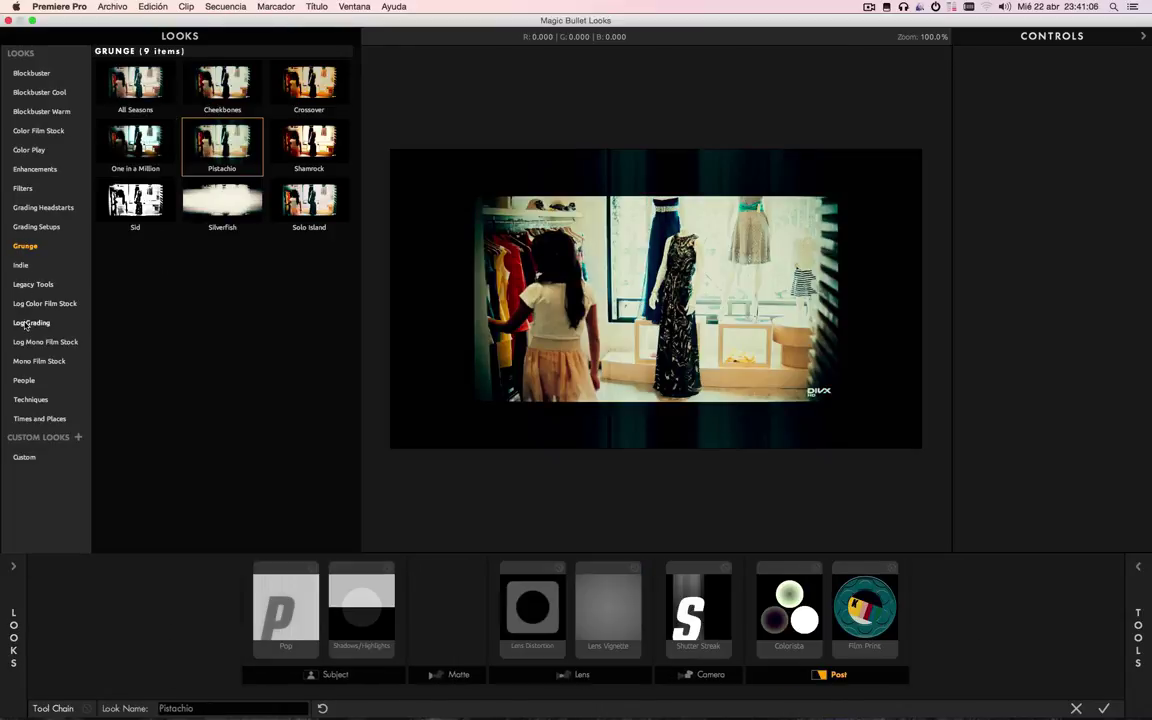
left_click(25, 380)
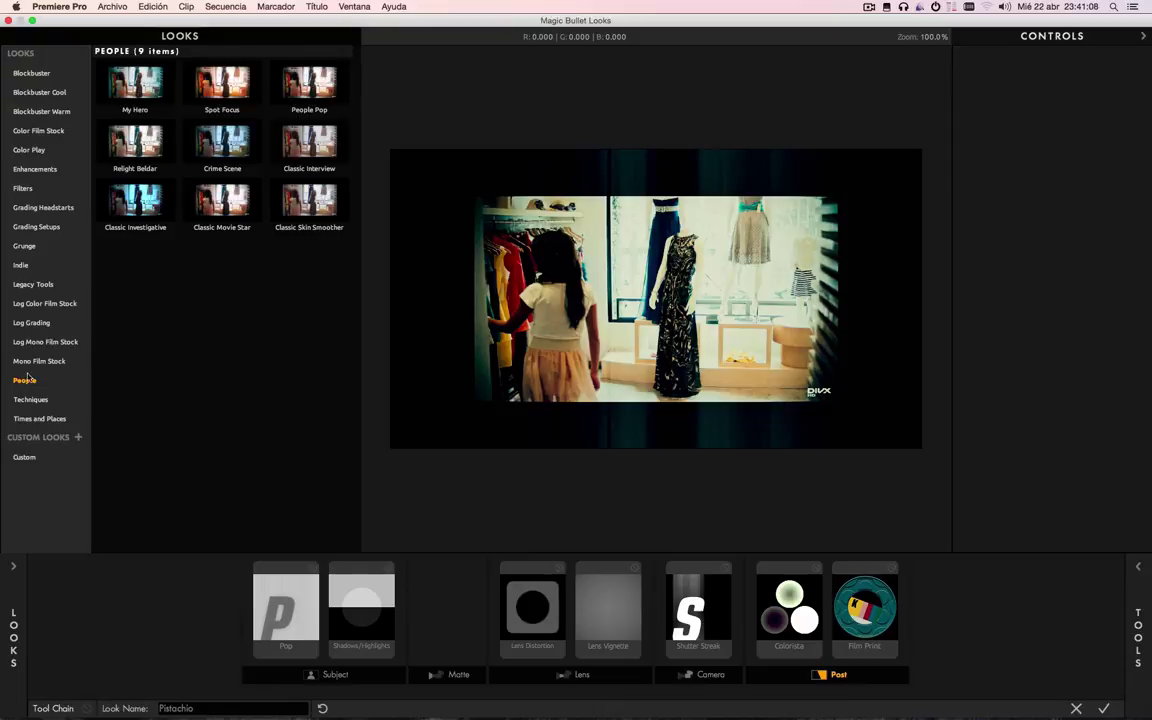
left_click(220, 88)
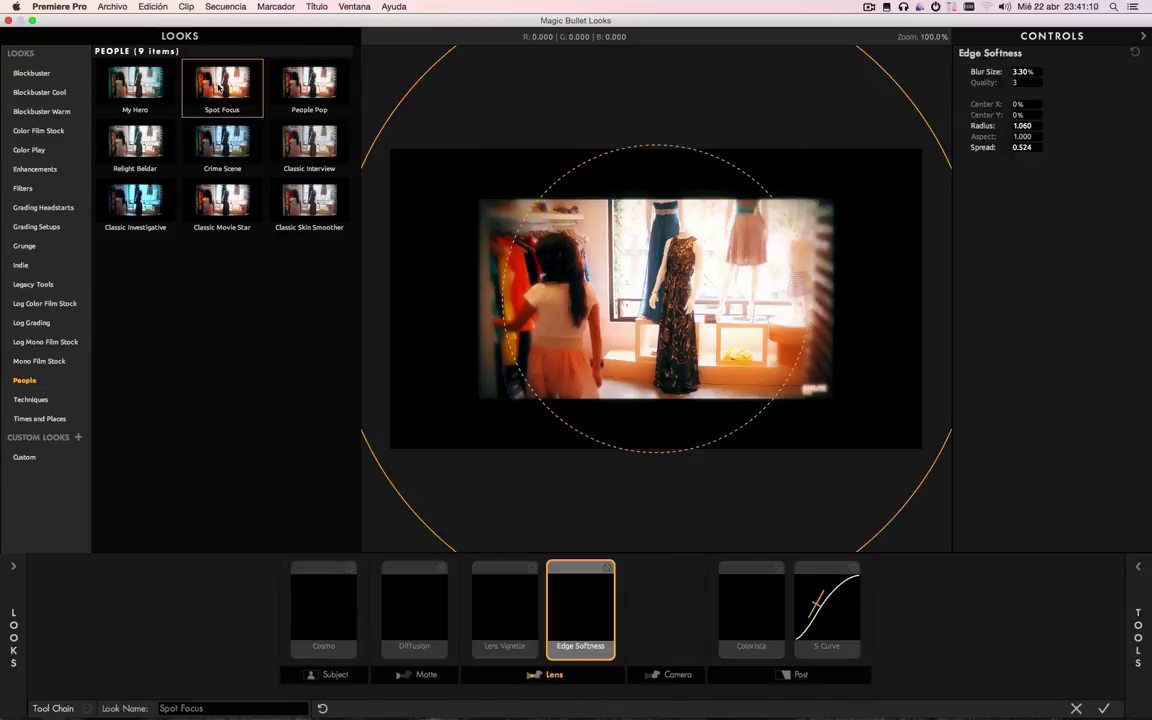
- Apply the Spot Focus look to the Fashion clip and play it from the start to 00:00:05:25
left_click(1104, 708)
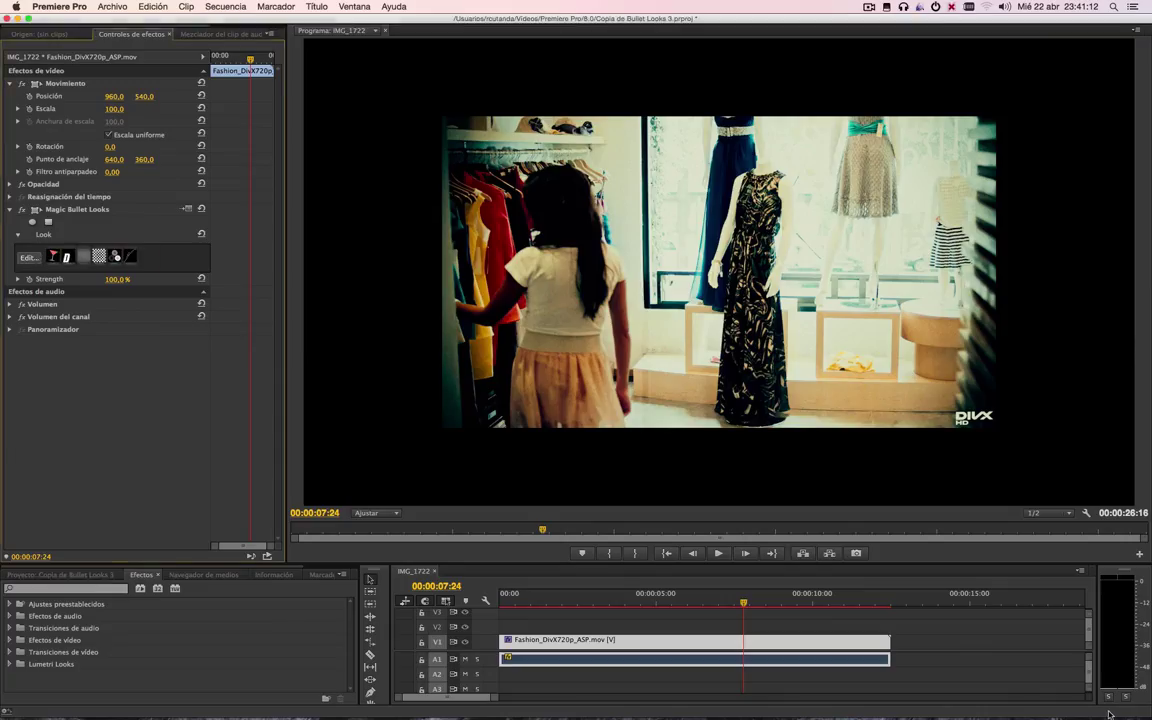
key("Home")
key("space")
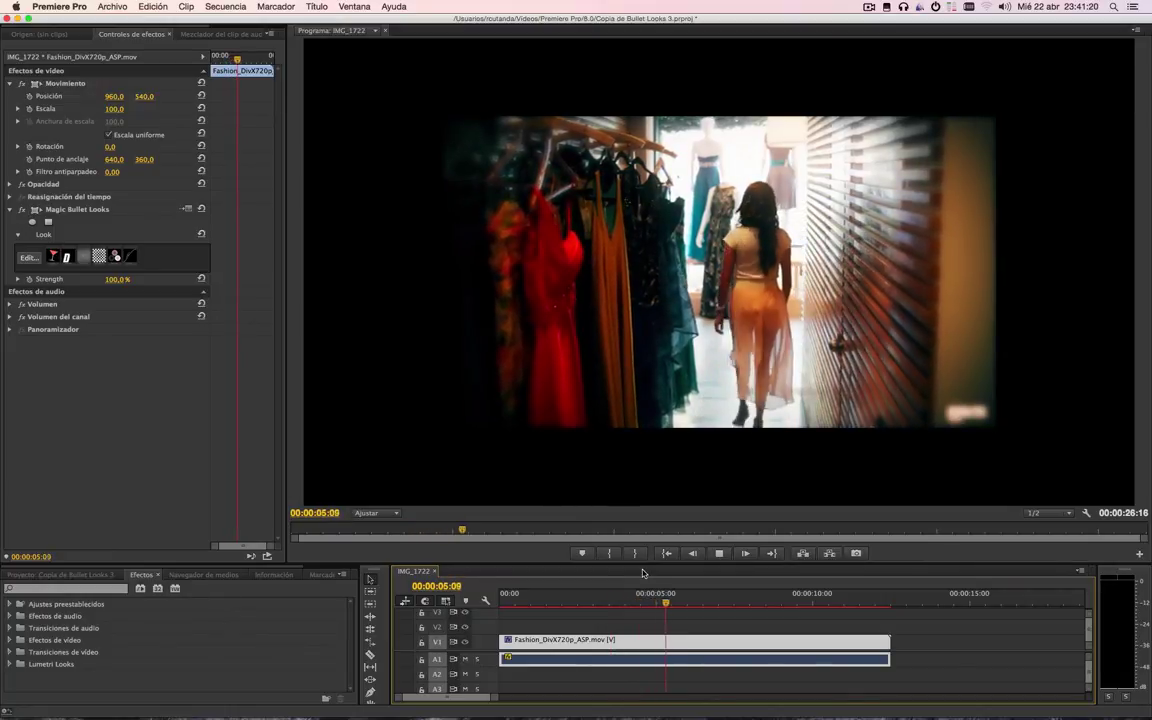
key("space")
- View the Mac's system overview, highlight its model, memory and graphics details, and close it
left_click(59, 6)
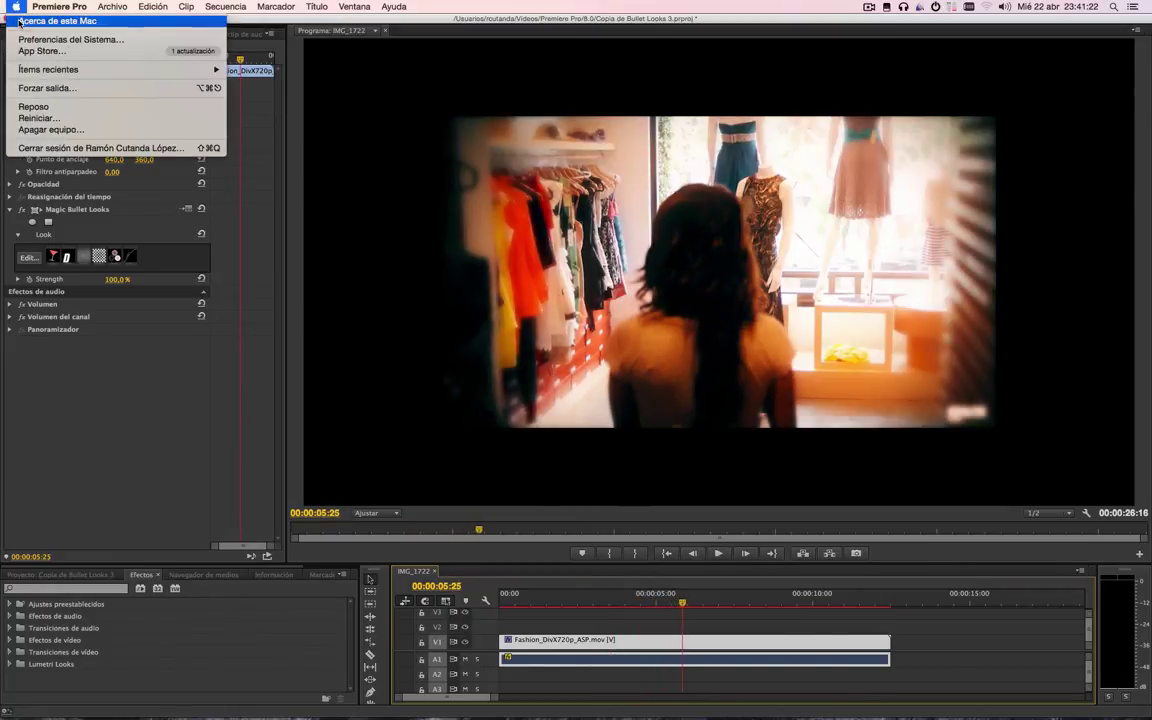
left_click(45, 20)
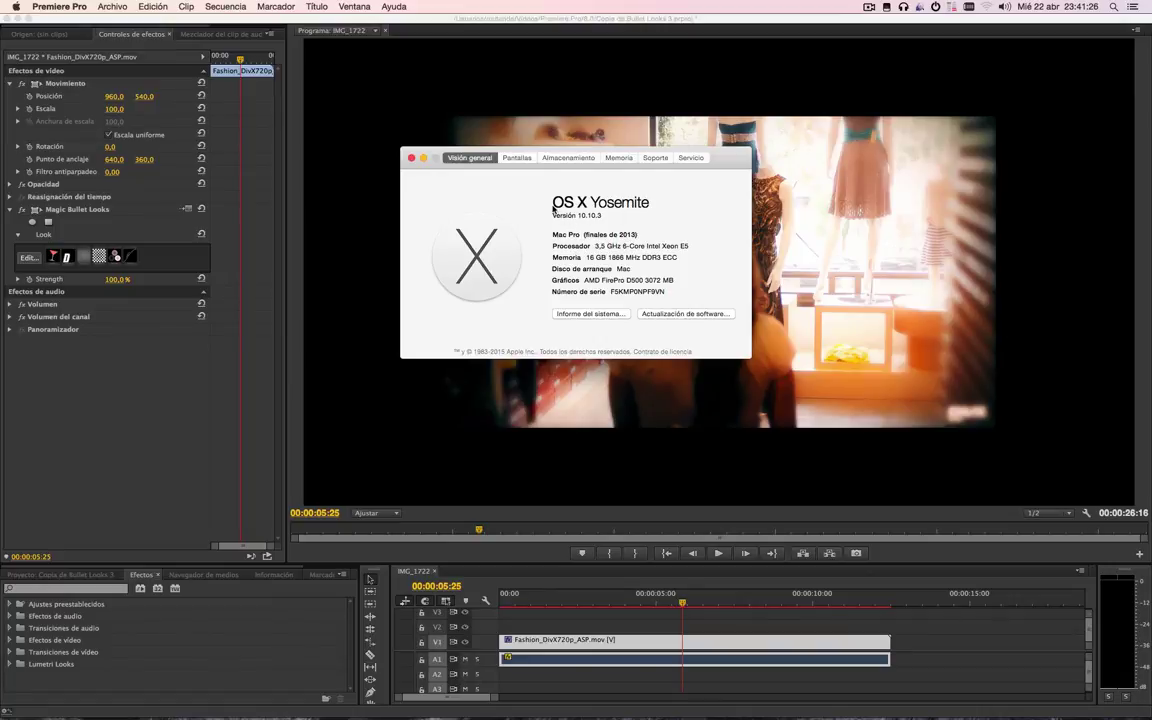
triple_click(563, 234)
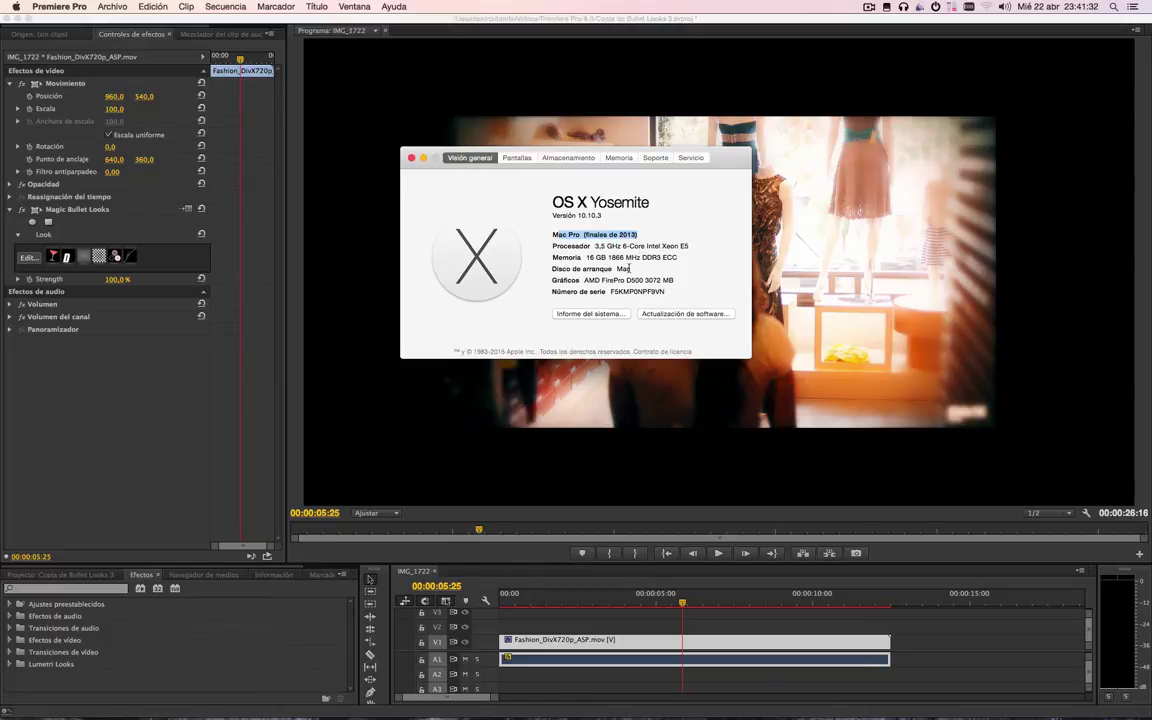
triple_click(586, 257)
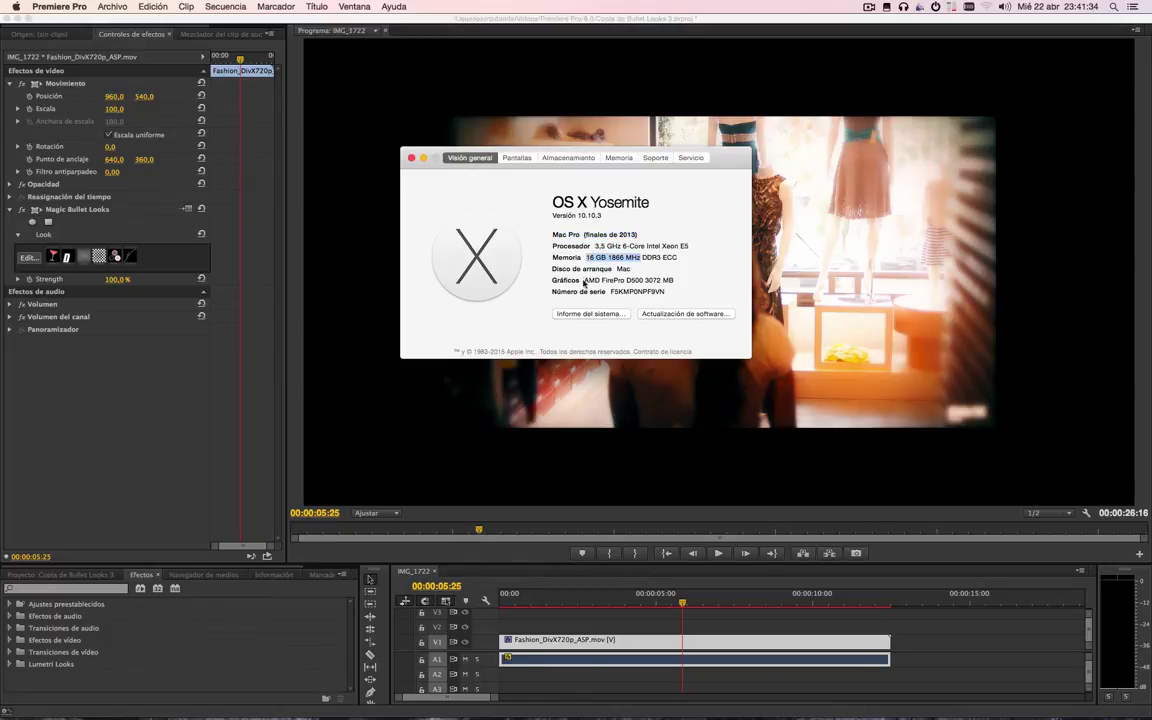
triple_click(625, 280)
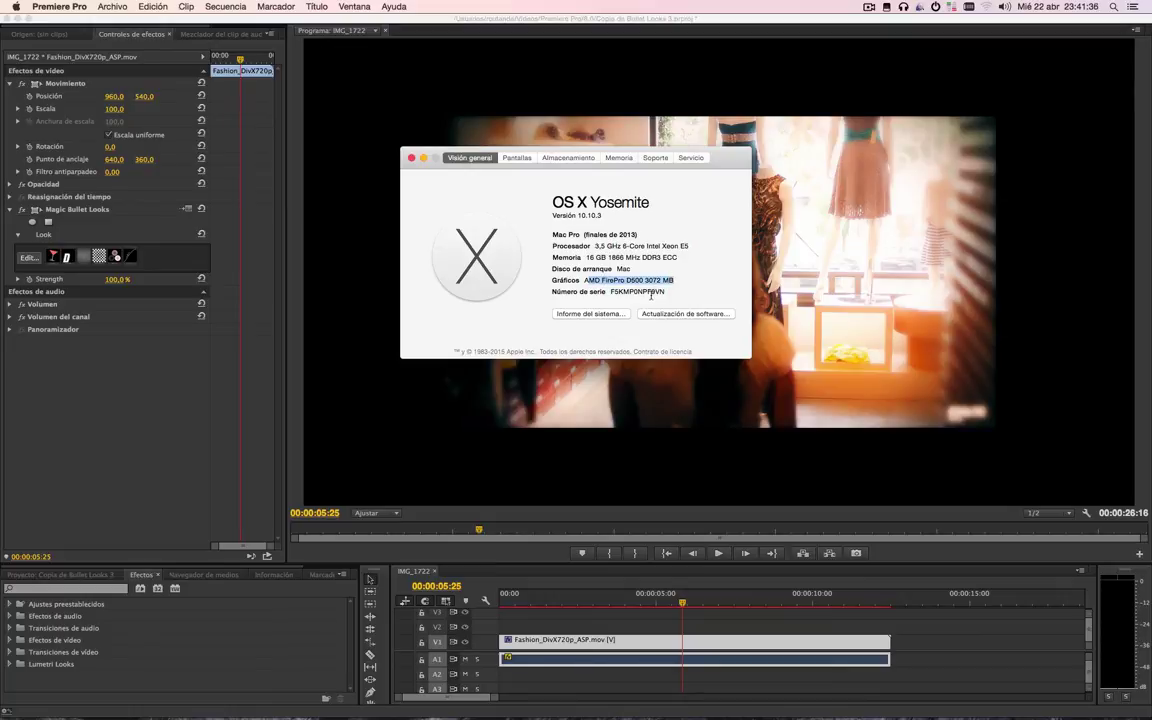
left_click(412, 159)
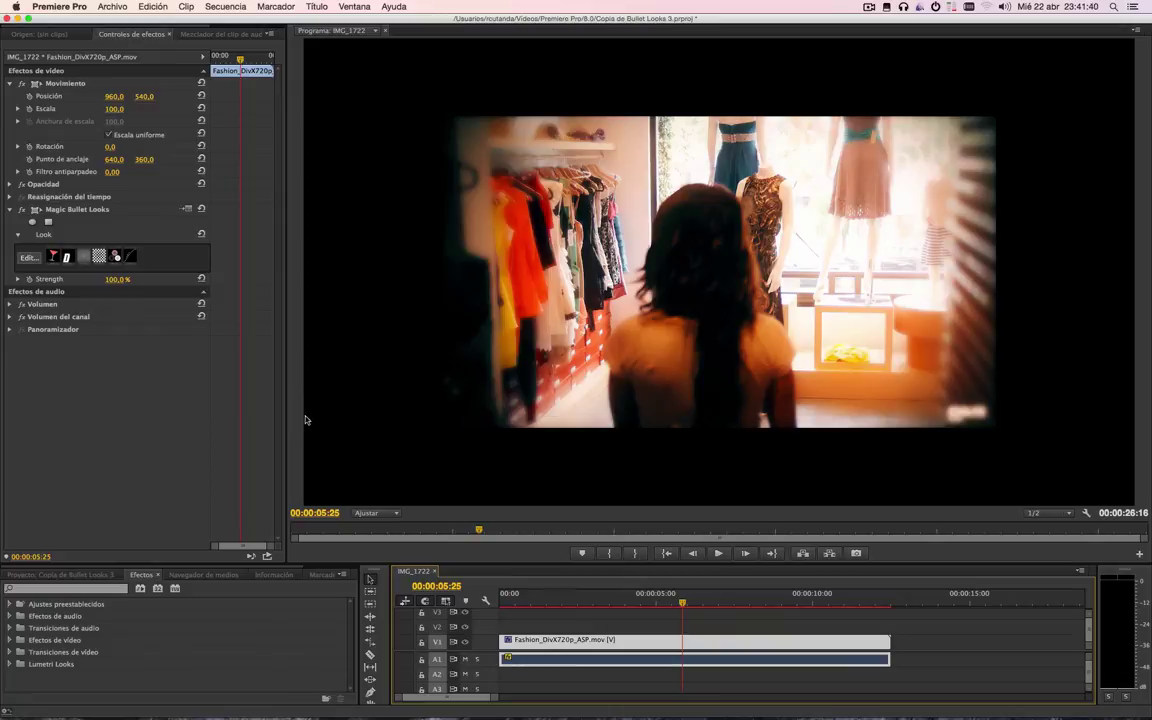
- Switch to Firefox to view the Magic Bullet Looks 3 What's New page, and return to Premiere Pro
key("ctrl+Up")
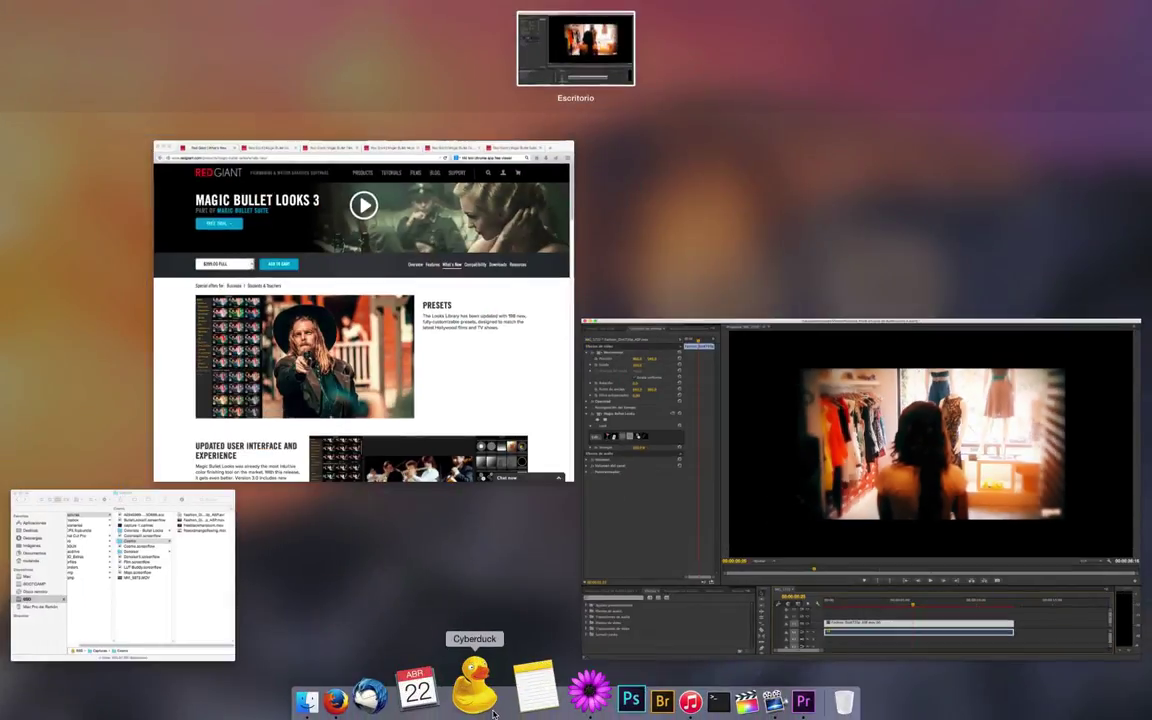
key("ctrl+Up")
left_click(400, 686)
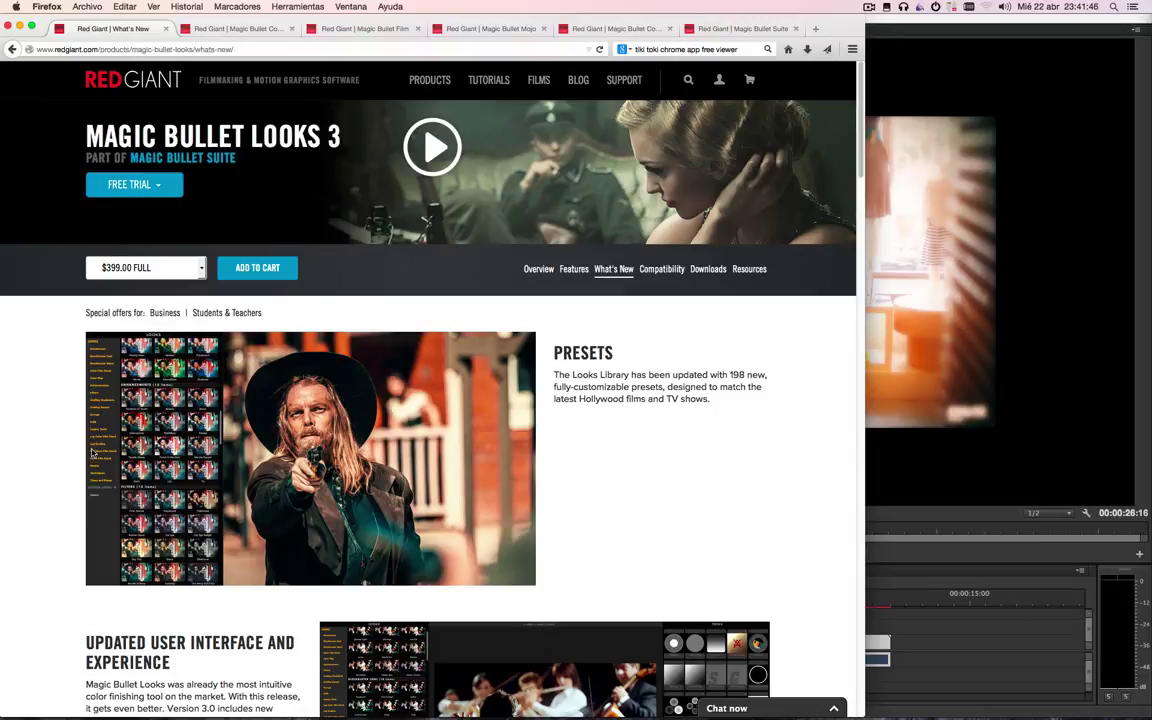
left_click(875, 490)
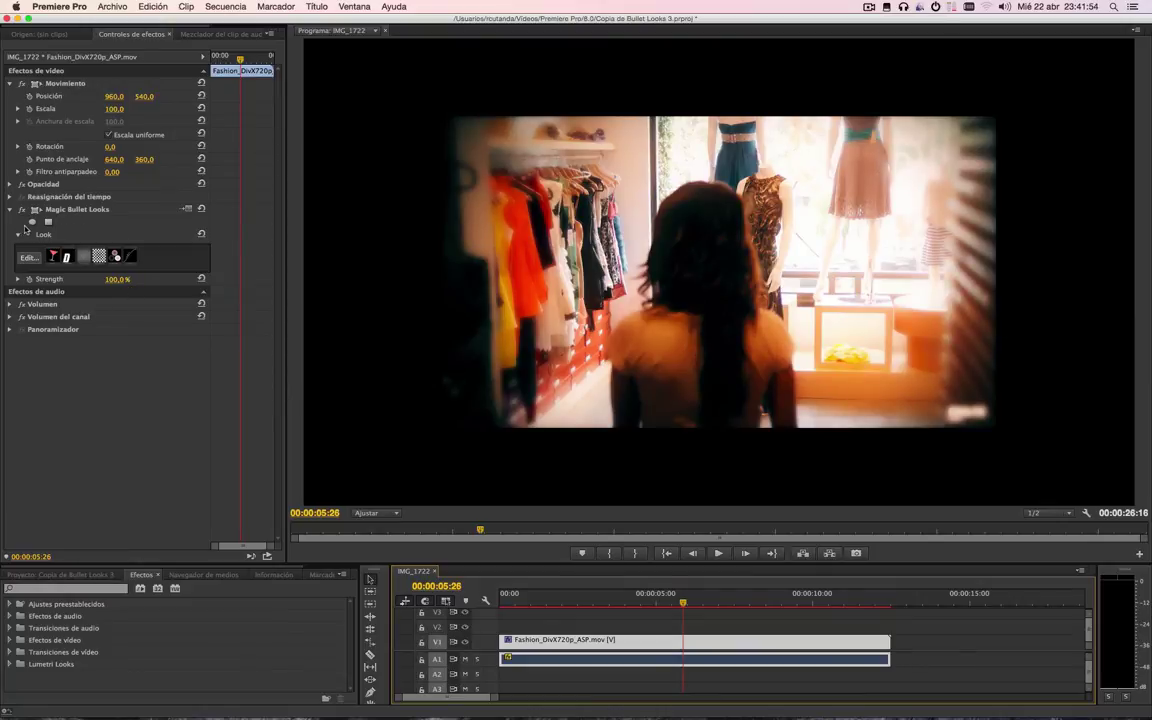
- Add an elliptical mask to the Magic Bullet Looks effect, move it over the hanging clothes, and delete it
left_click(32, 221)
left_click_drag(668, 328, 539, 200)
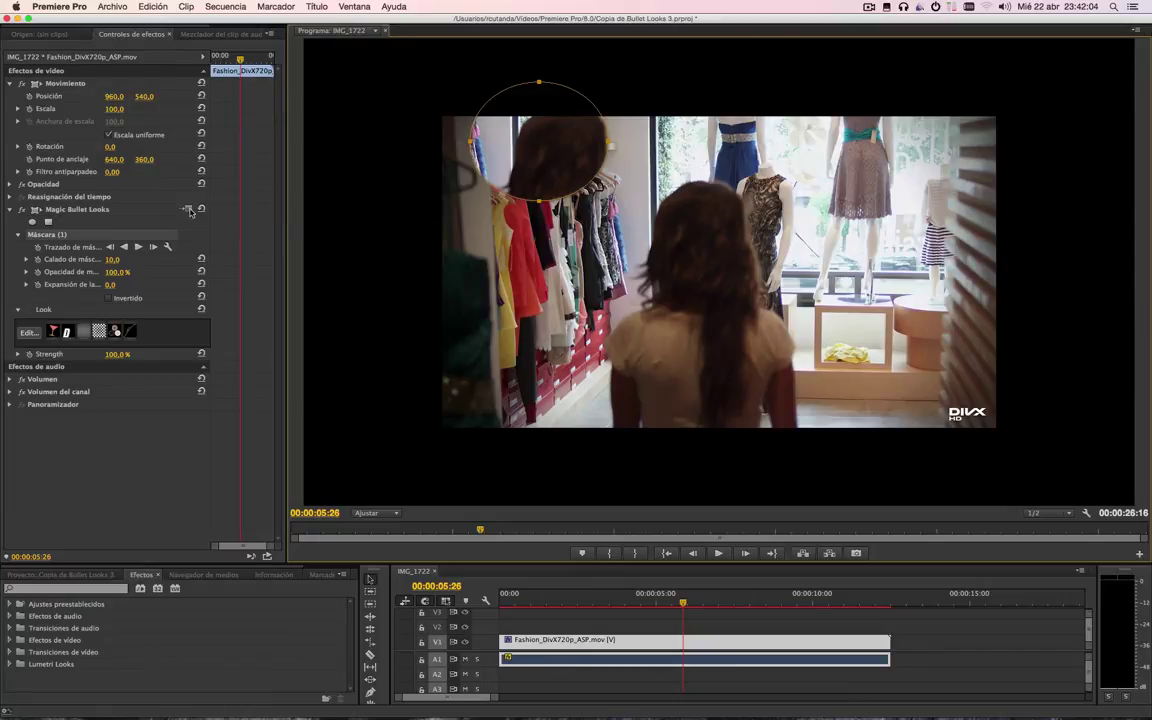
left_click(65, 239)
left_click(58, 234)
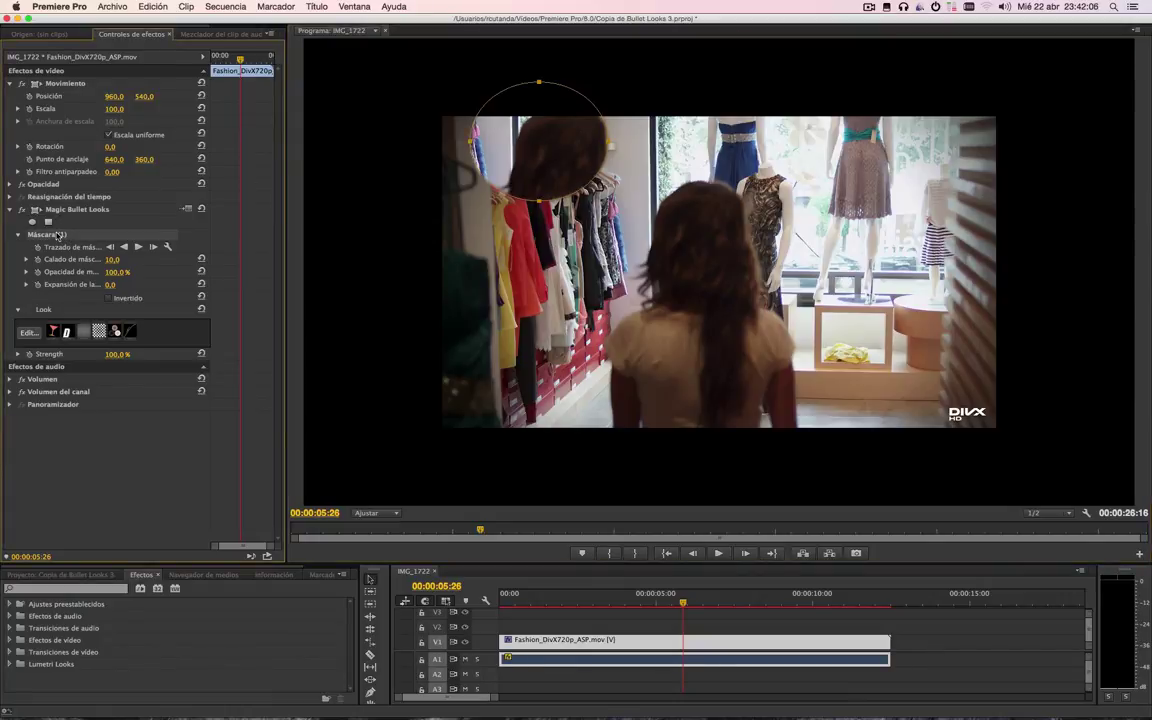
key("Delete")
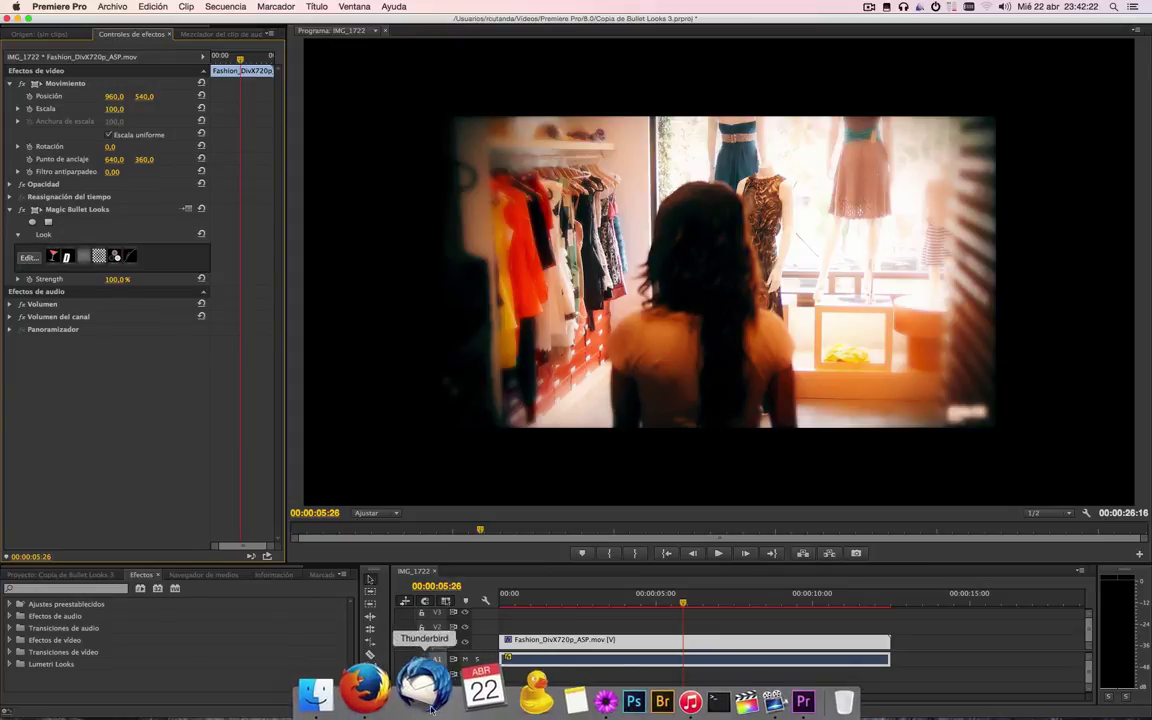
- Compare the Red Giant product page in Firefox with the graded clip in Premiere Pro, and return to Firefox
left_click(403, 700)
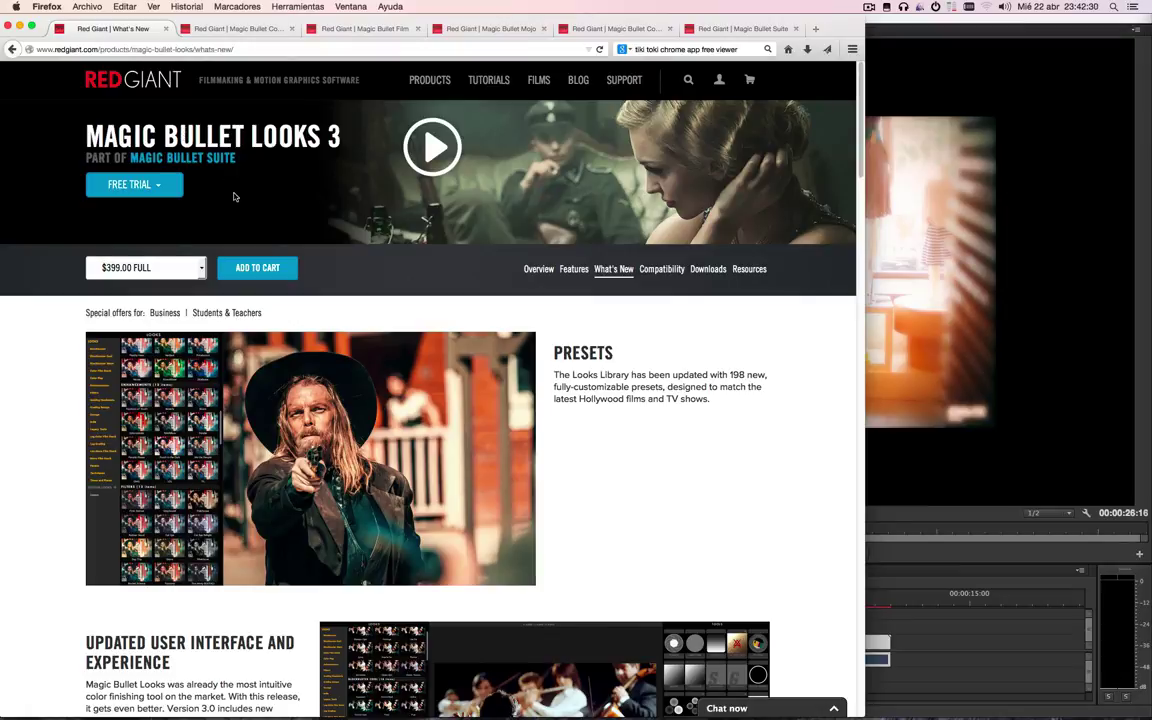
left_click(940, 27)
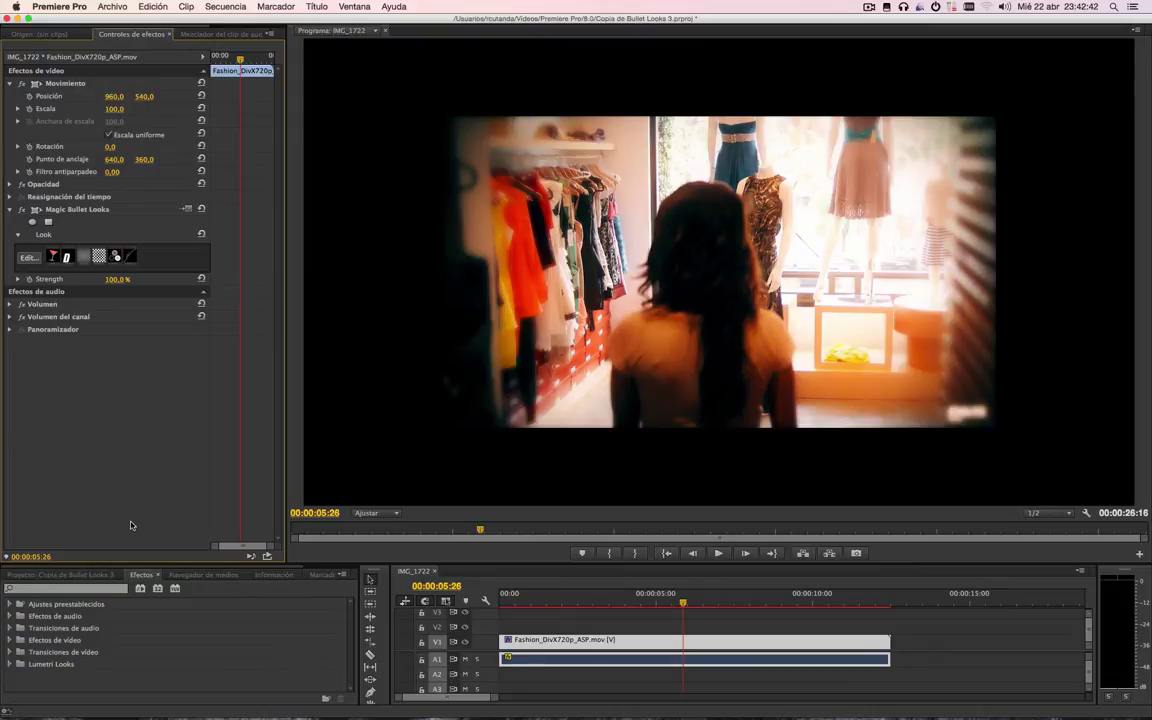
left_click(396, 689)
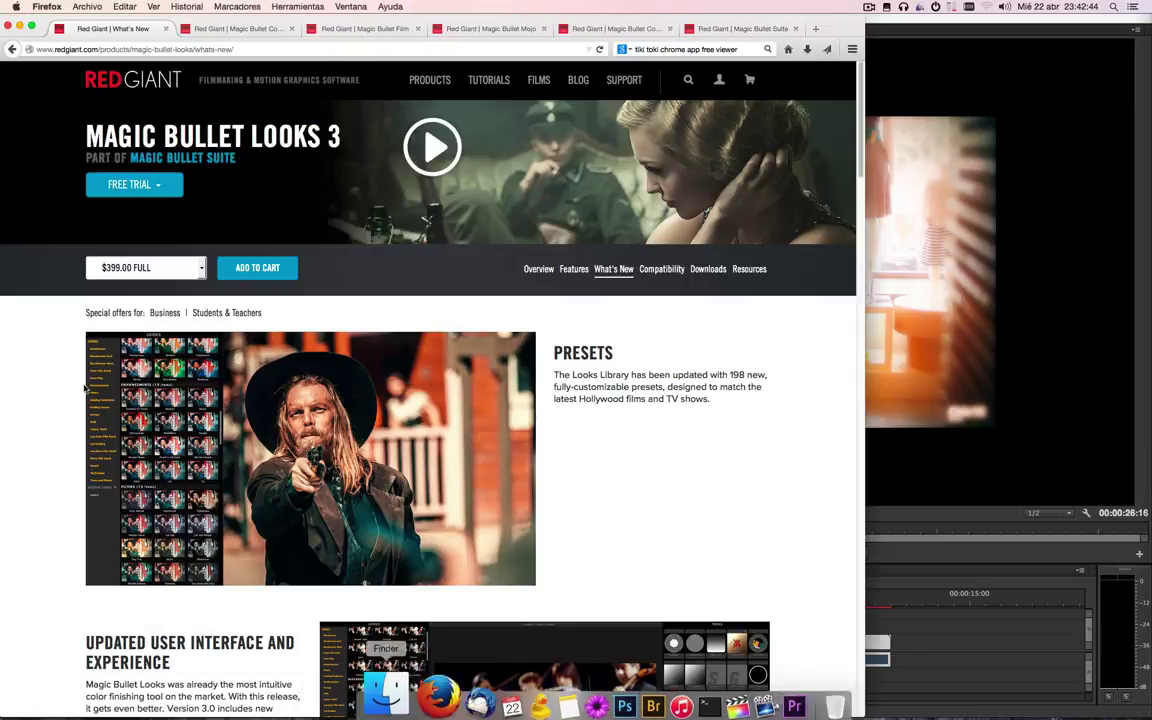